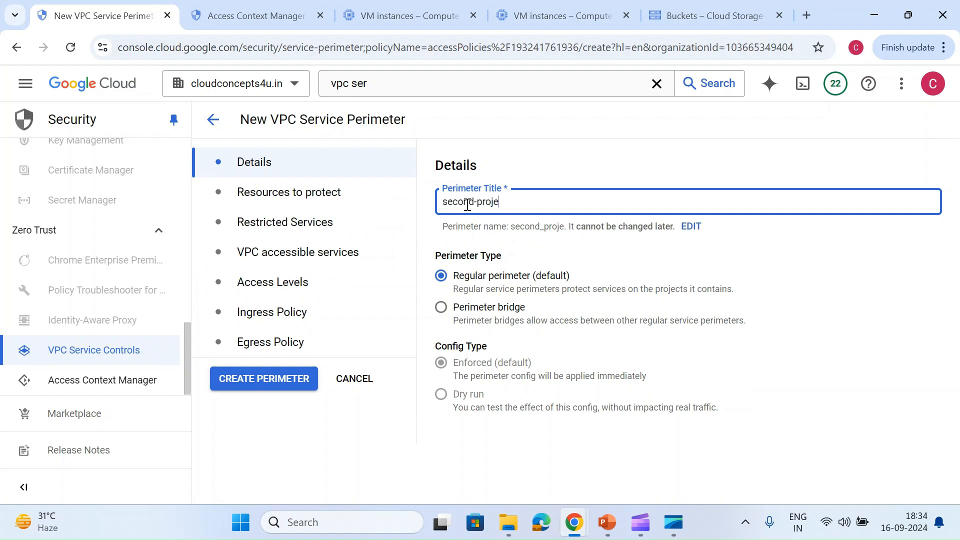
Title the new perimeter second-project and add SecondProject to its resources to protect.
key(BackSpace)
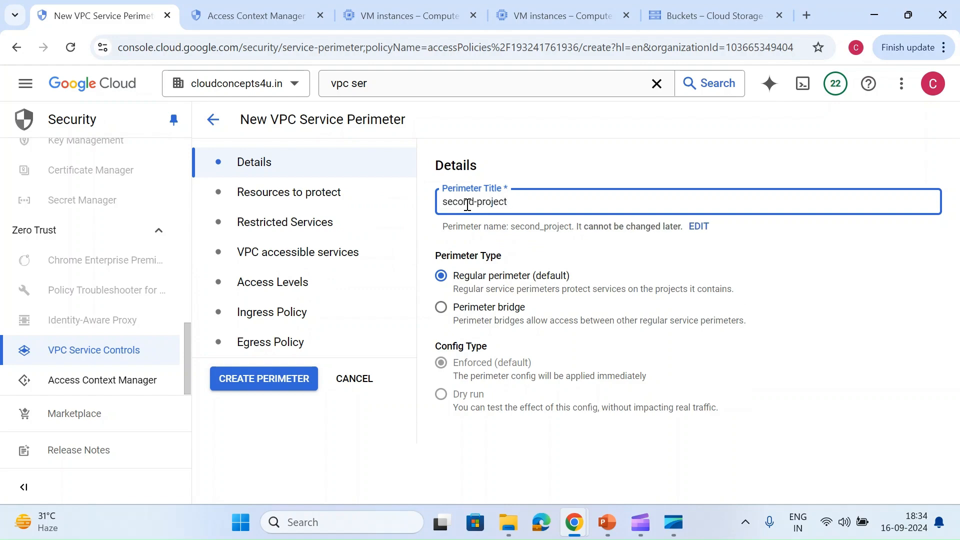
click(303, 196)
click(599, 210)
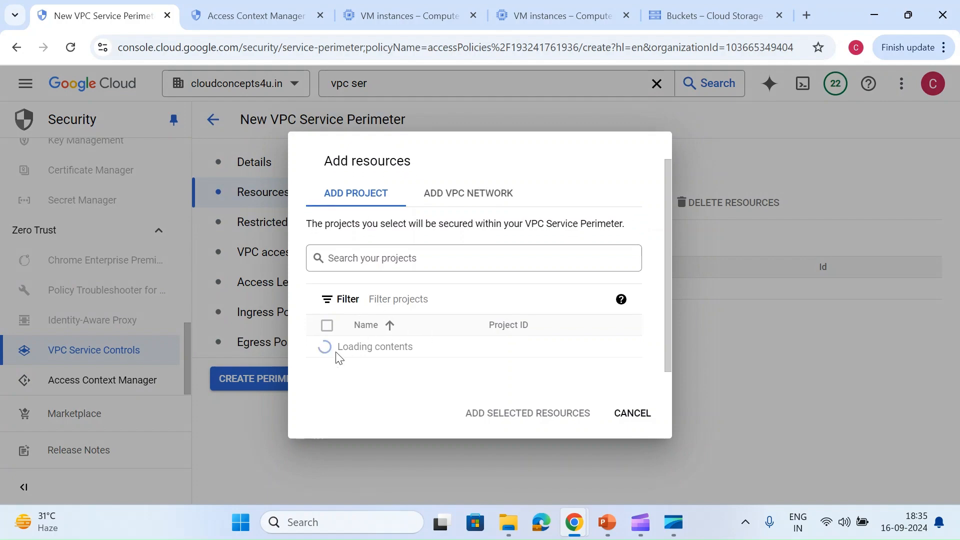
click(328, 370)
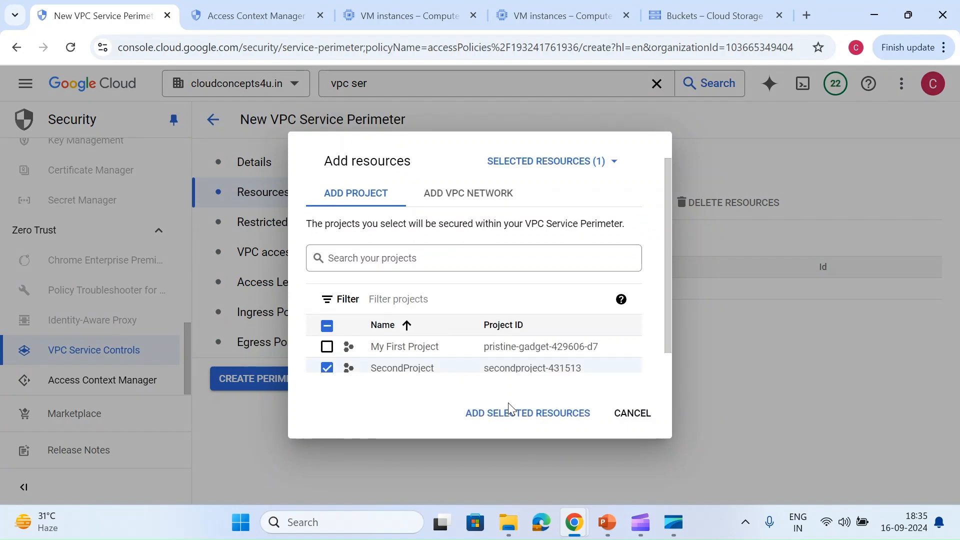
click(531, 416)
Add the Cloud Storage API to the perimeter's restricted services.
click(294, 226)
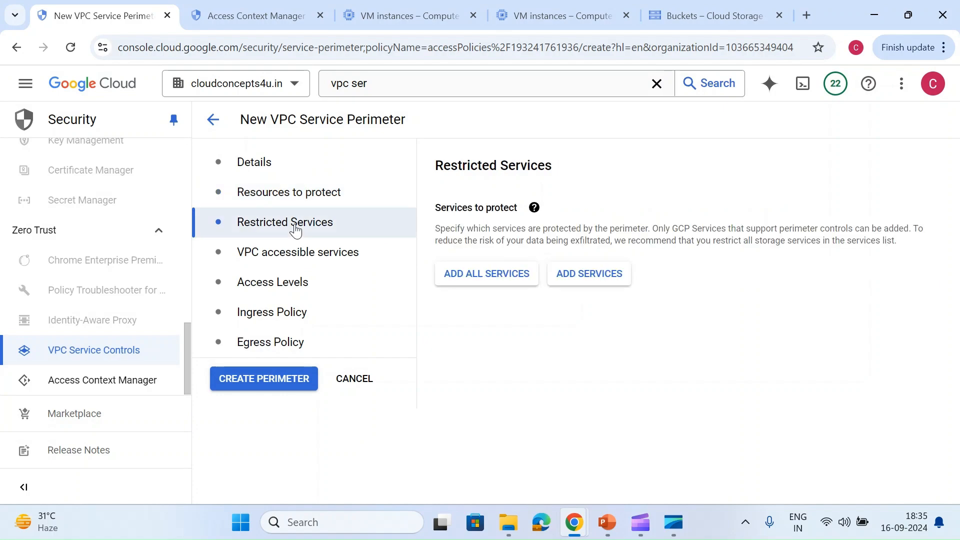
click(572, 277)
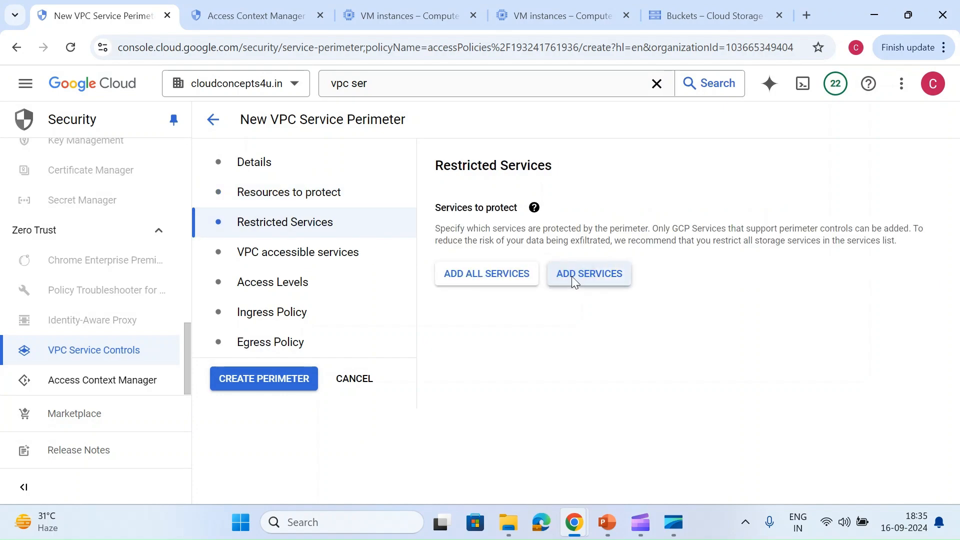
click(379, 253)
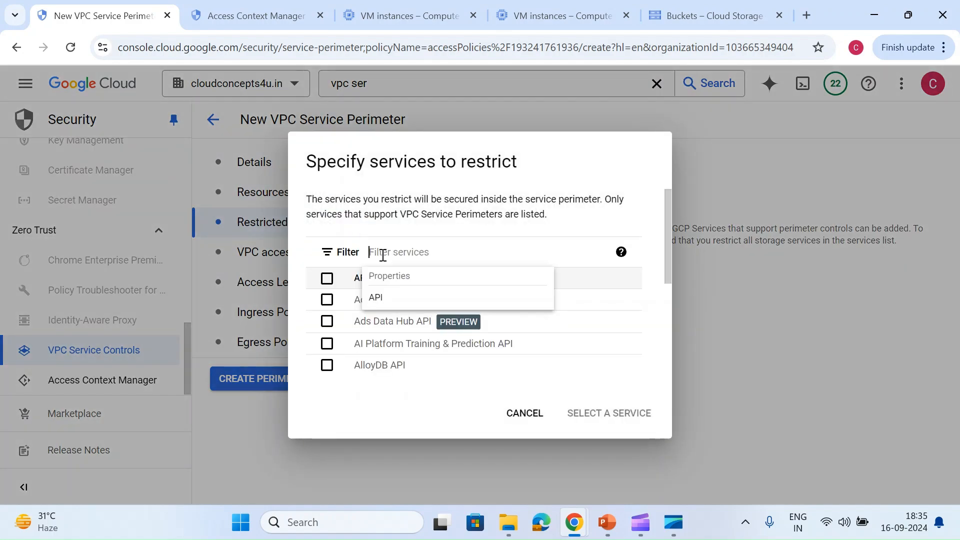
text(cloud stor)
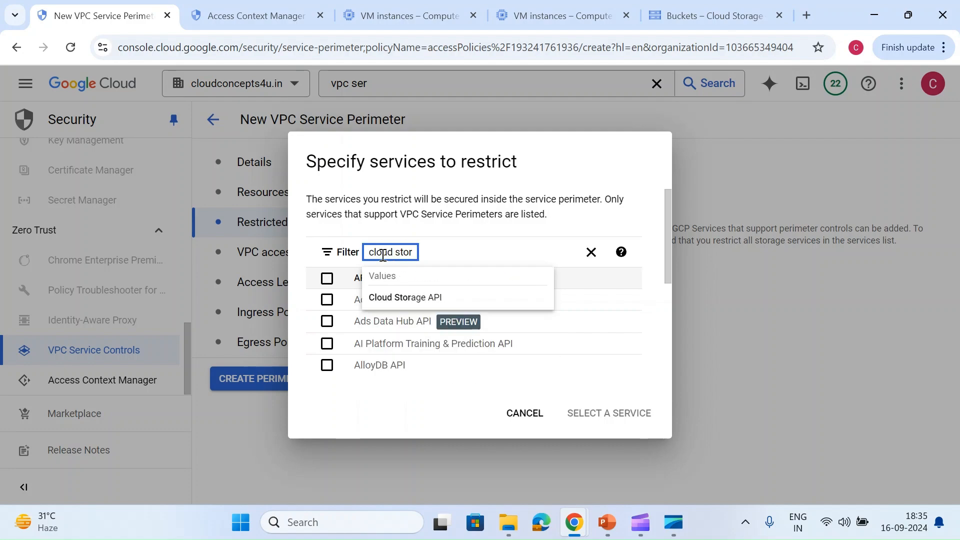
click(398, 297)
click(326, 299)
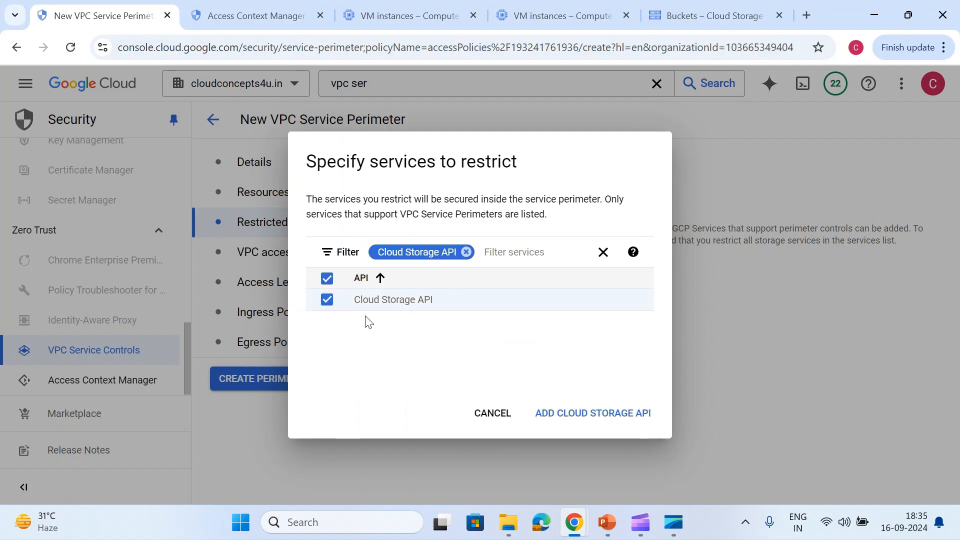
click(592, 413)
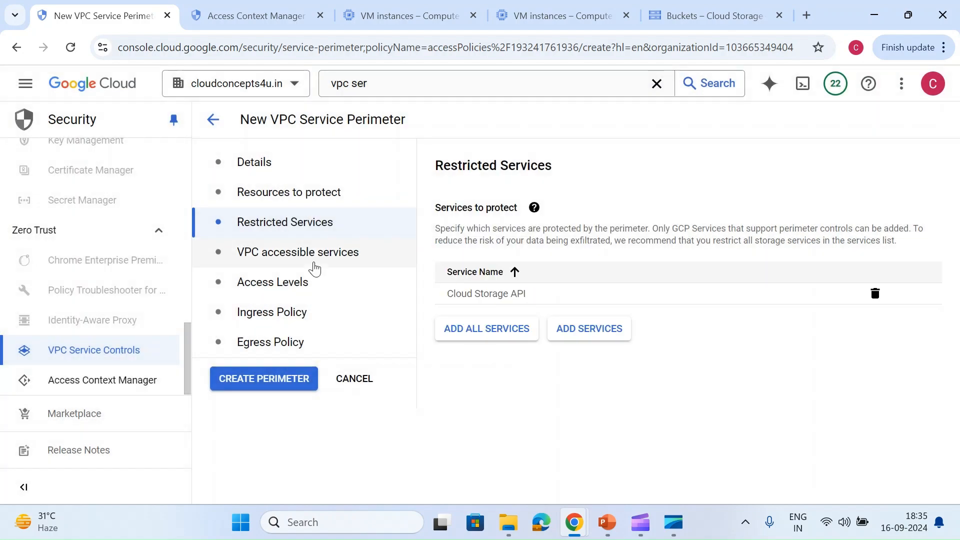
Review the new perimeter's VPC accessible services, access levels and ingress policy sections.
click(300, 252)
click(302, 283)
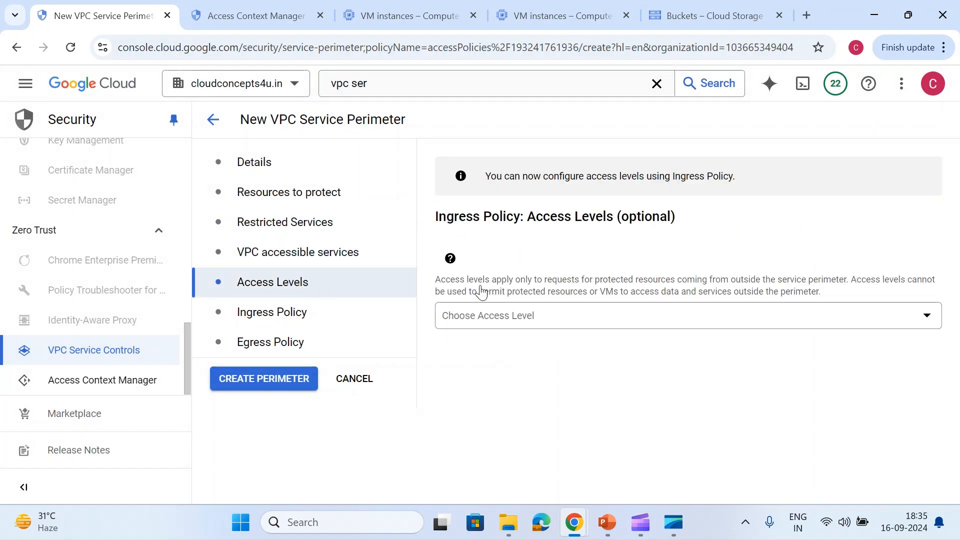
click(281, 316)
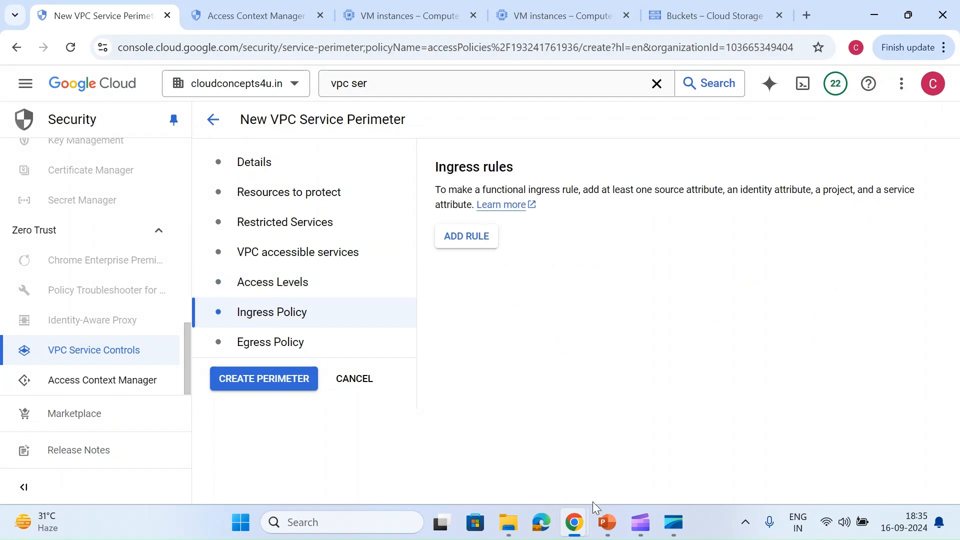
Switch to the first-project-vm SSH session, run gcloud storage buckets list --project=secondproject-431513, and examine the bucket names in the output.
mouse_move(577, 521)
click(629, 449)
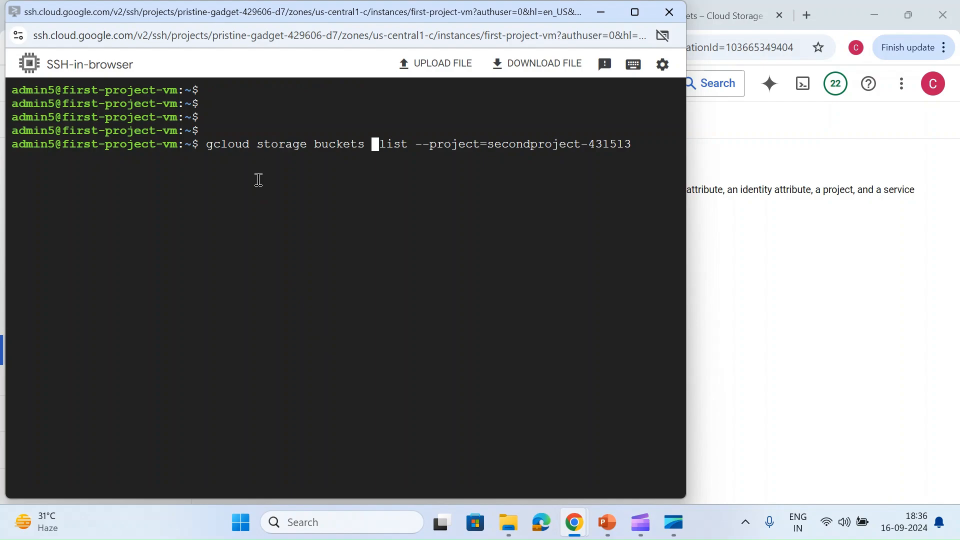
key(Return)
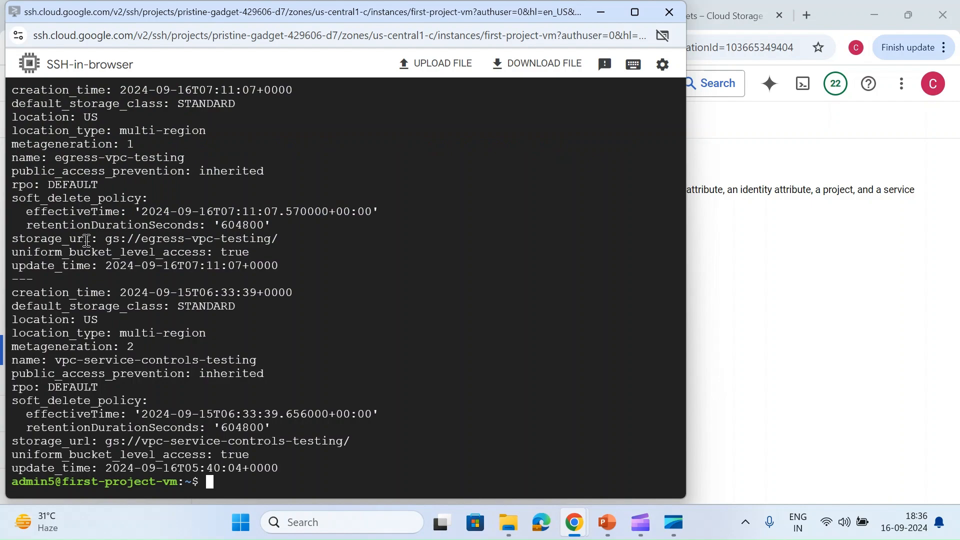
scroll(196, 276, up, 2)
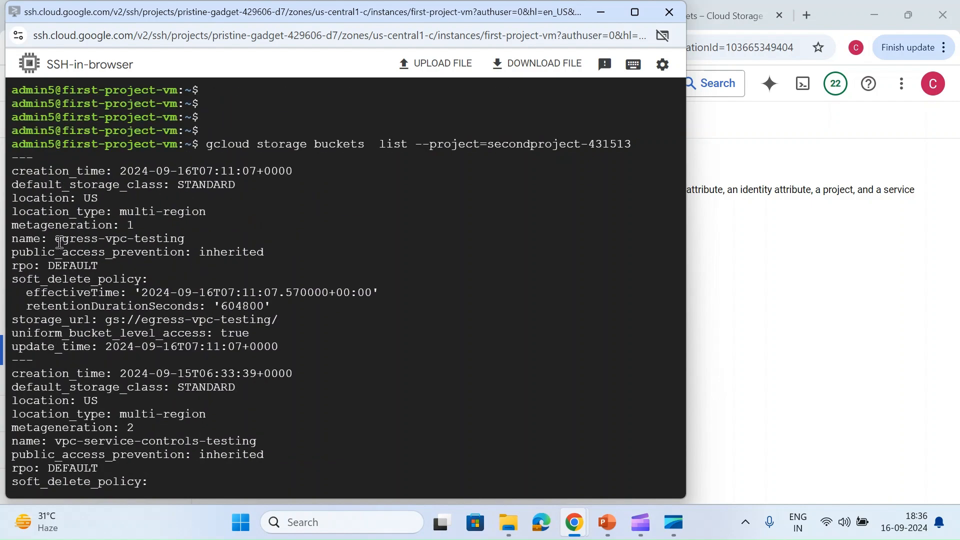
drag(58, 237, 184, 238)
scroll(345, 288, down, 2)
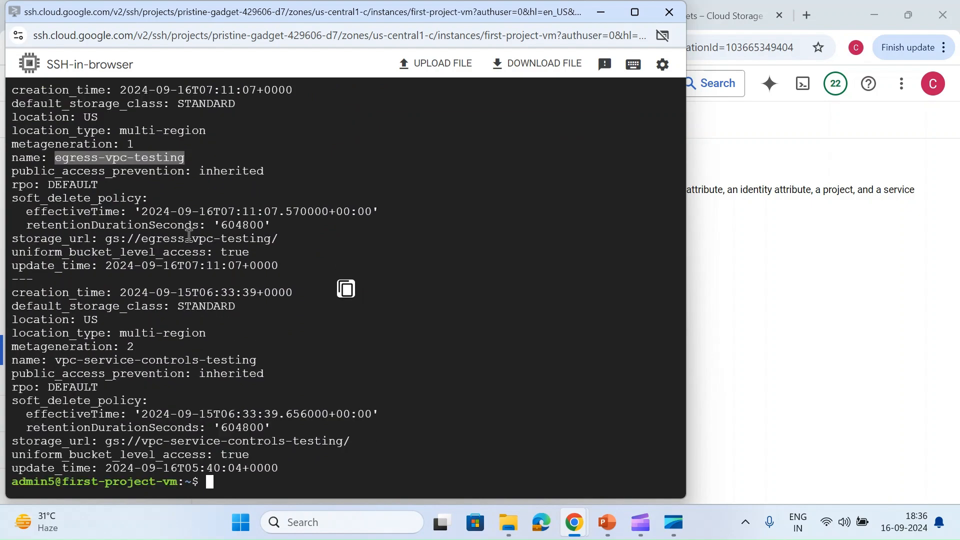
drag(56, 354, 171, 356)
triple_click(171, 357)
click(175, 355)
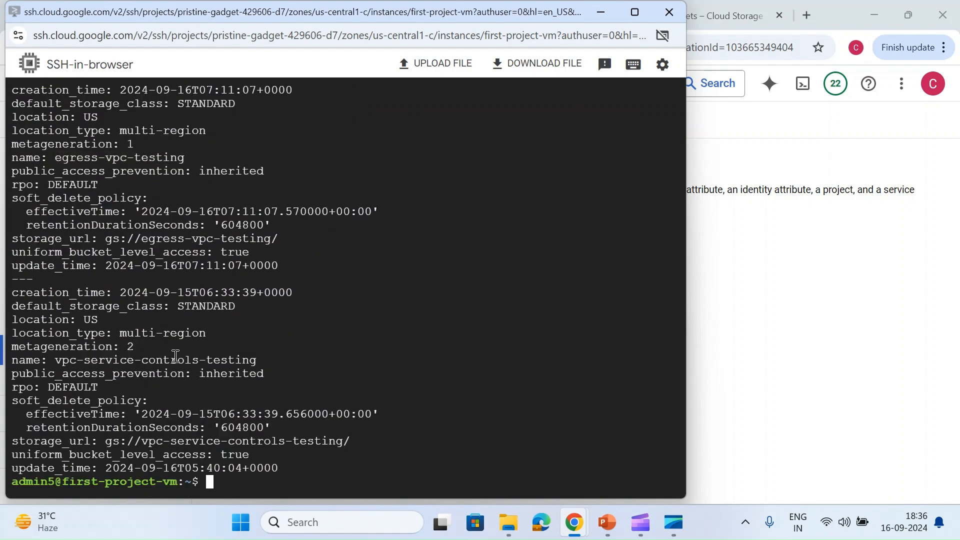
Return to the Google Cloud console, create the second-project perimeter, and dismiss the notification.
click(802, 332)
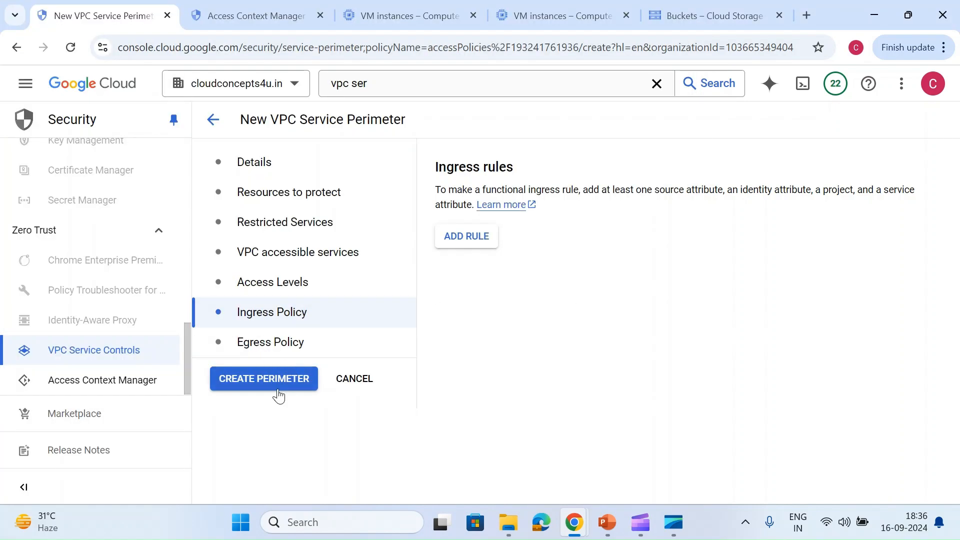
click(295, 387)
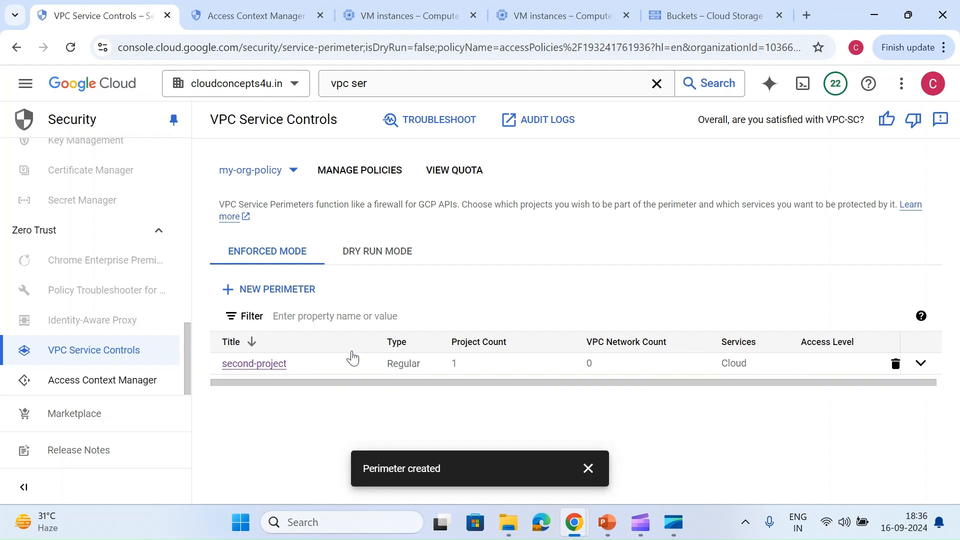
click(590, 469)
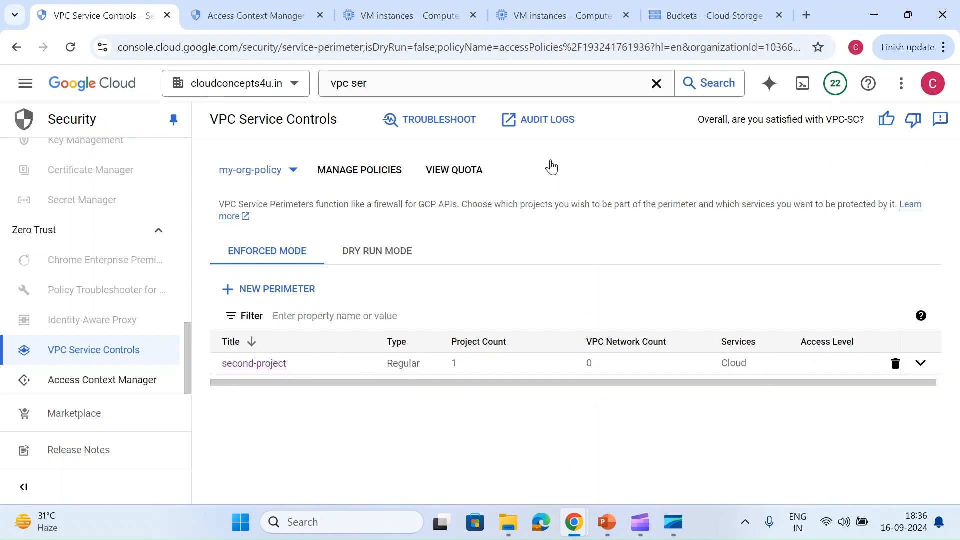
Retest bucket access by reloading SecondProject's Cloud Storage bucket list and rerunning the gcloud bucket listing in the first-project-vm SSH session.
click(703, 14)
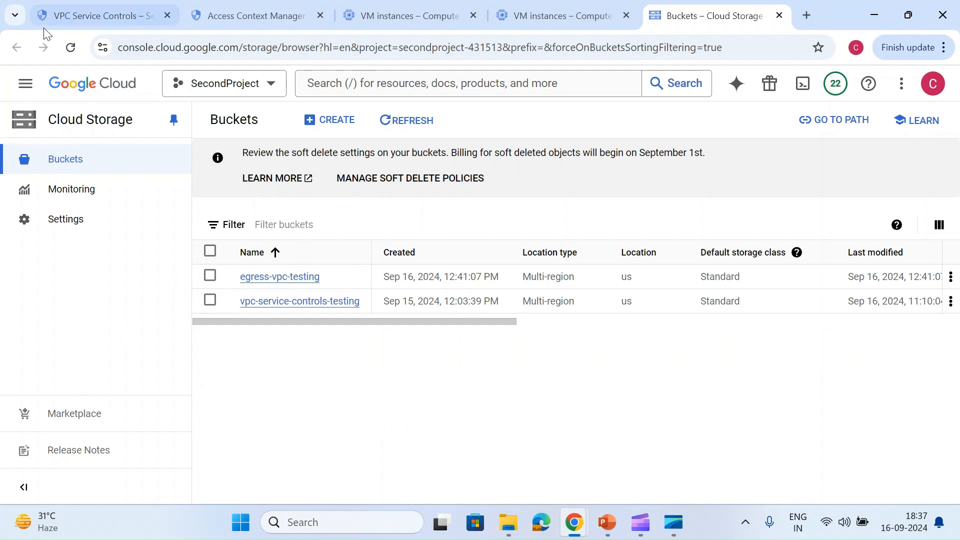
click(77, 54)
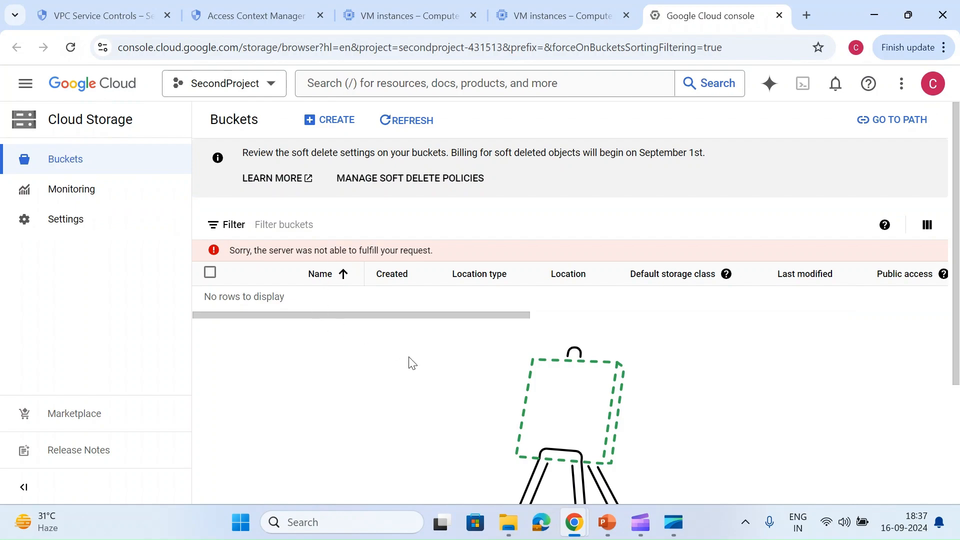
key(alt+Tab)
key(Return)
key(Return)
key(Return)
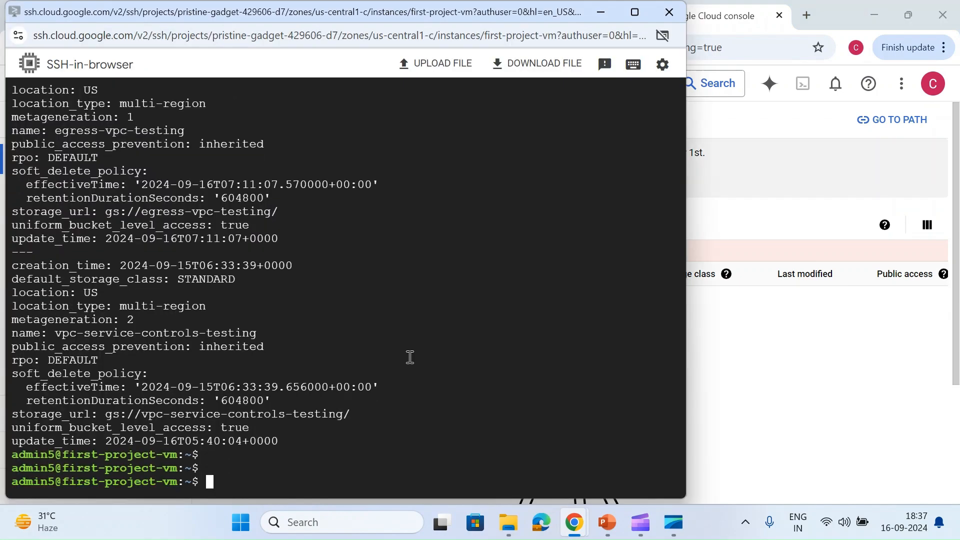
key(Up)
key(Return)
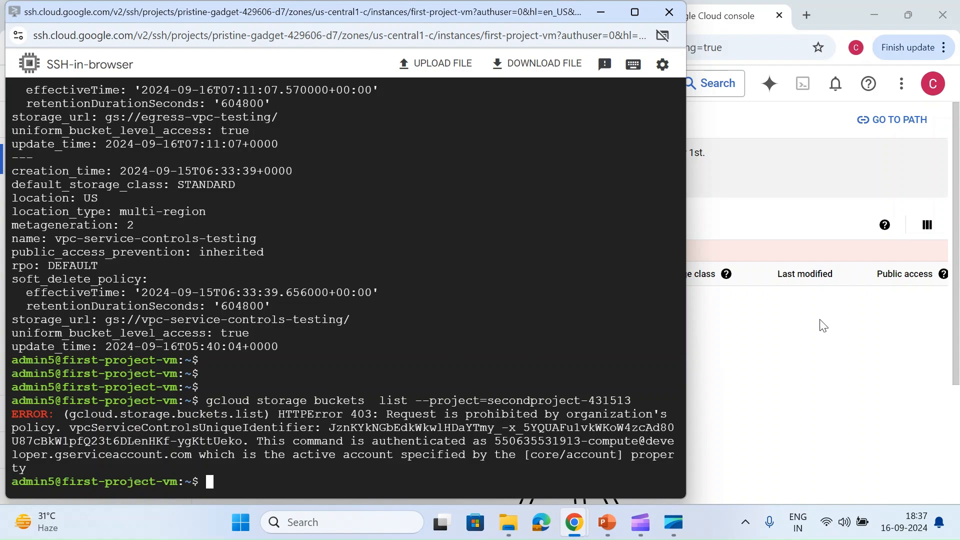
Return to VPC Service Controls, open the second-project perimeter for editing, and add a rule to its ingress policy.
click(847, 326)
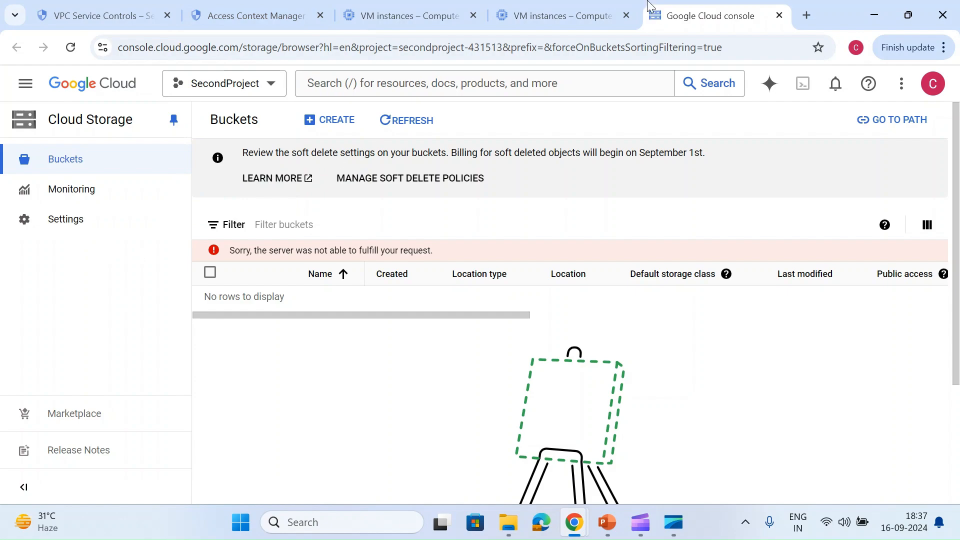
click(115, 7)
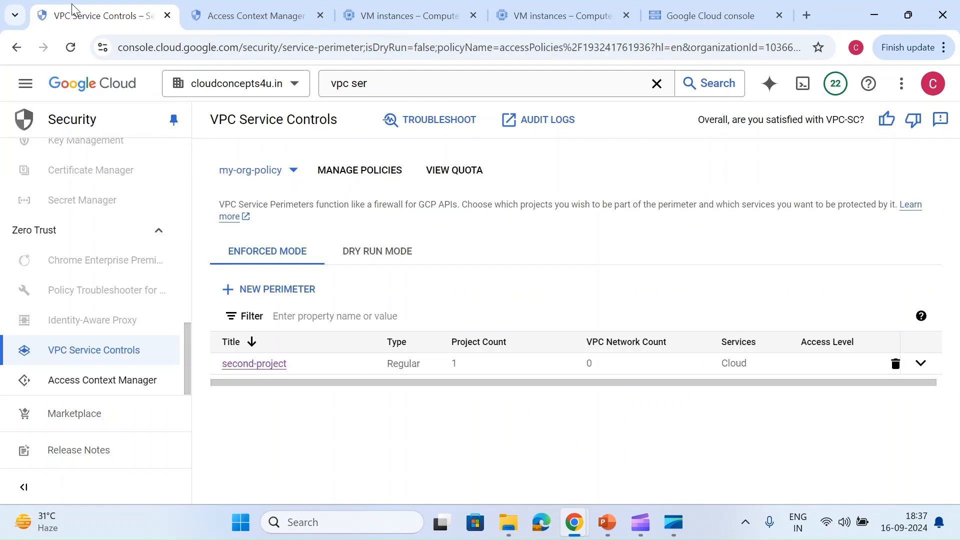
click(270, 363)
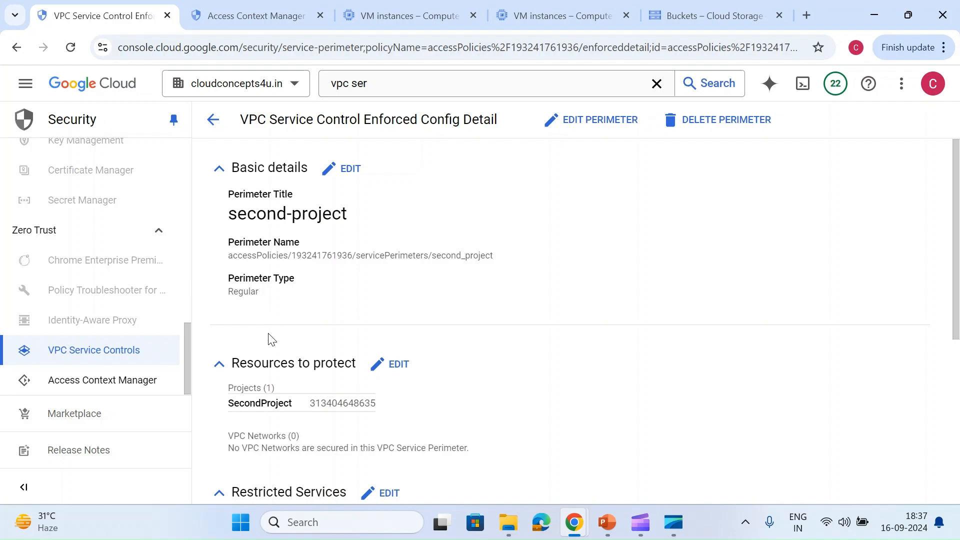
click(553, 131)
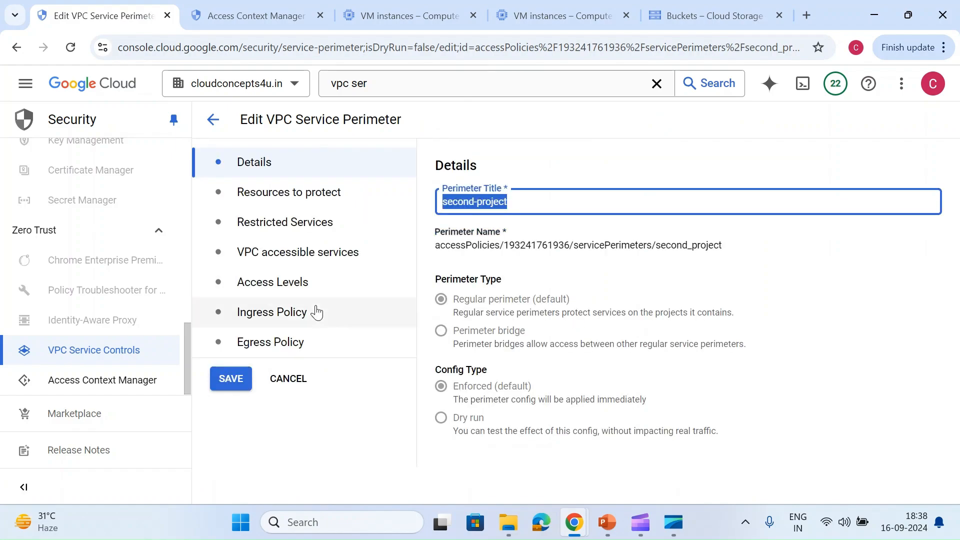
click(294, 281)
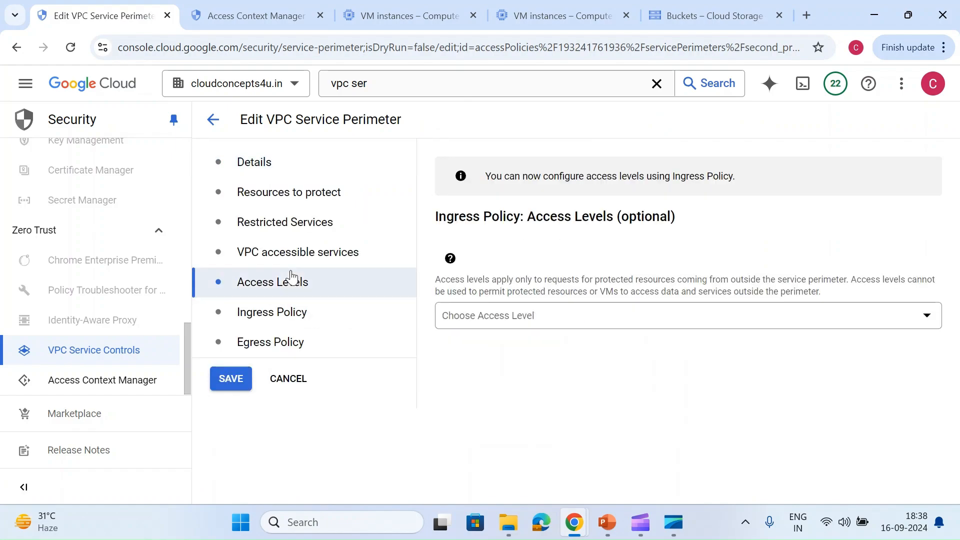
click(309, 314)
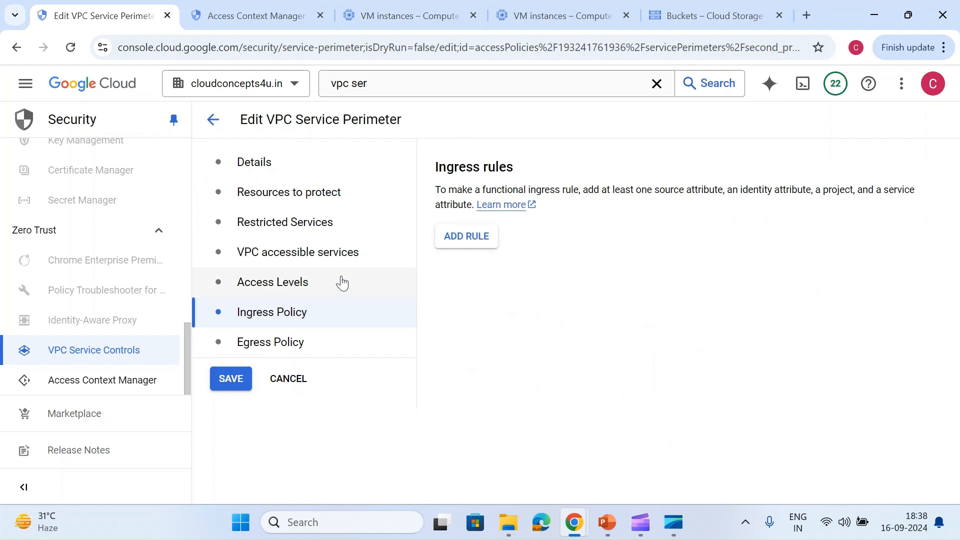
click(475, 236)
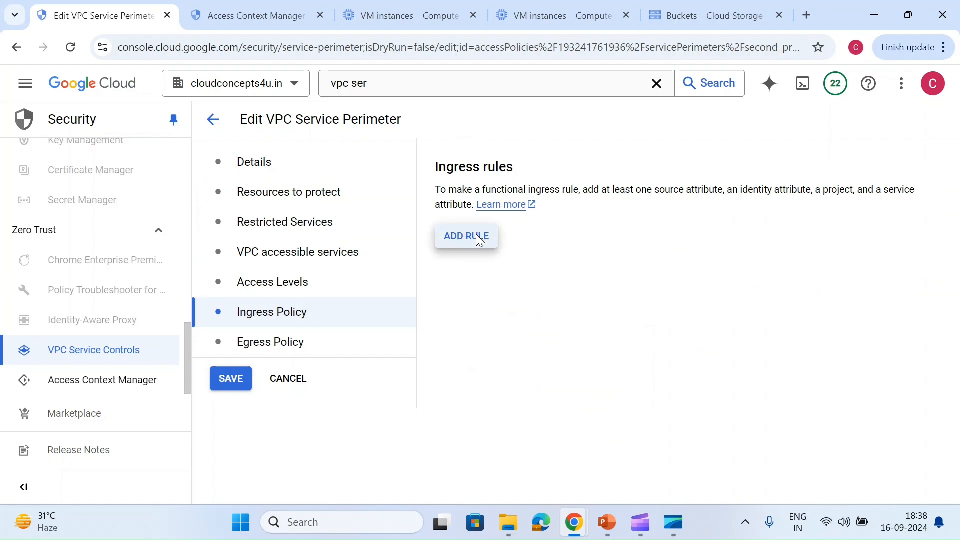
Set the identity of ingress Rule 1 to Any Identity.
scroll(475, 332, down, 1)
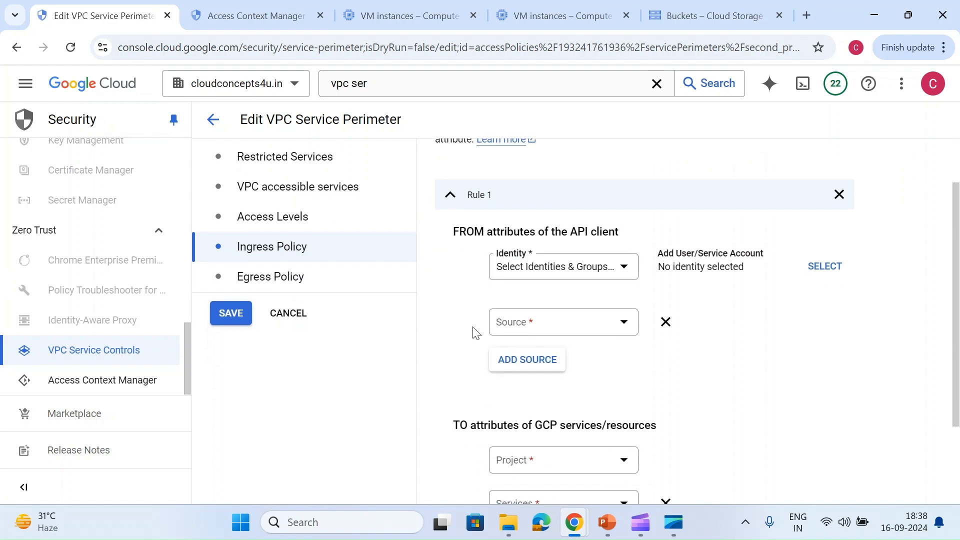
click(538, 272)
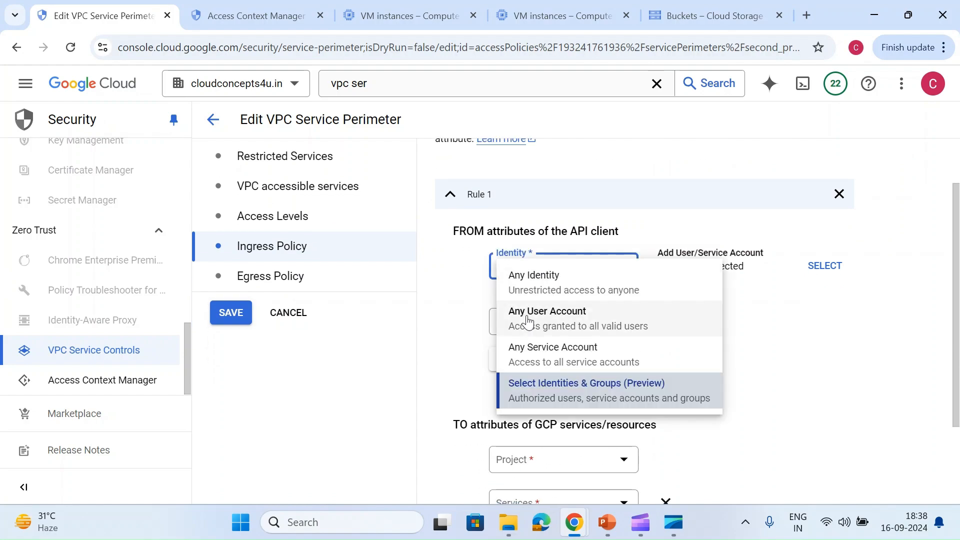
click(582, 284)
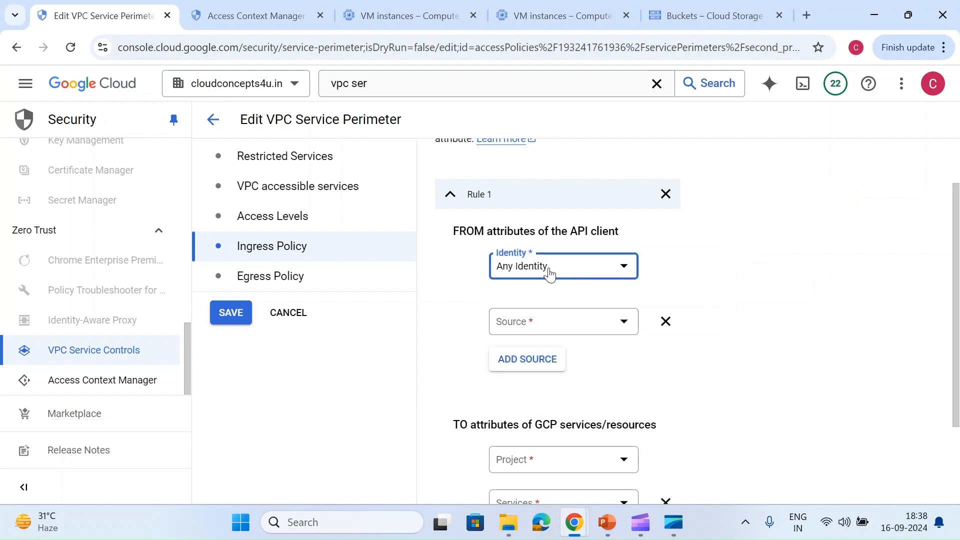
click(549, 273)
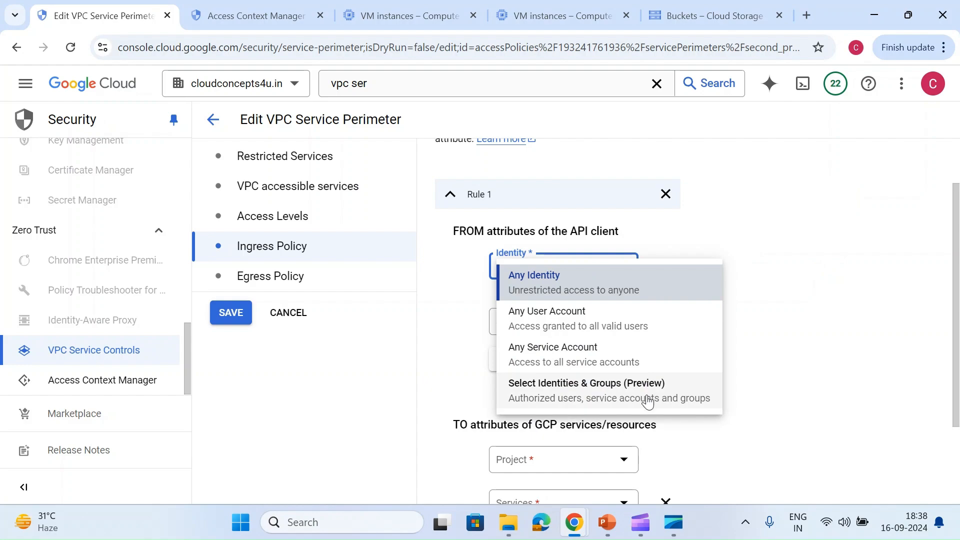
click(587, 296)
Try Projects, VPC Networks and Access Level as the ingress rule's source type, and remove the source entry.
click(540, 328)
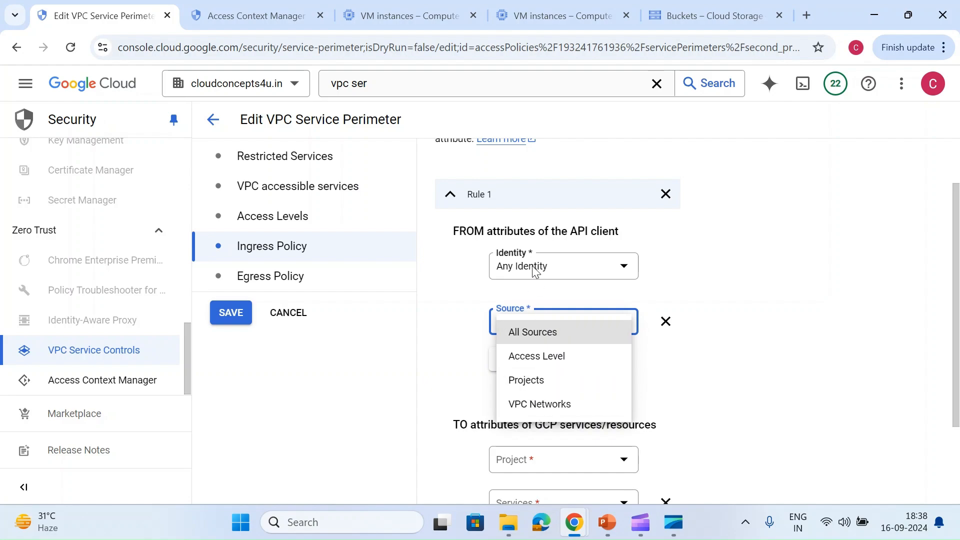
click(526, 393)
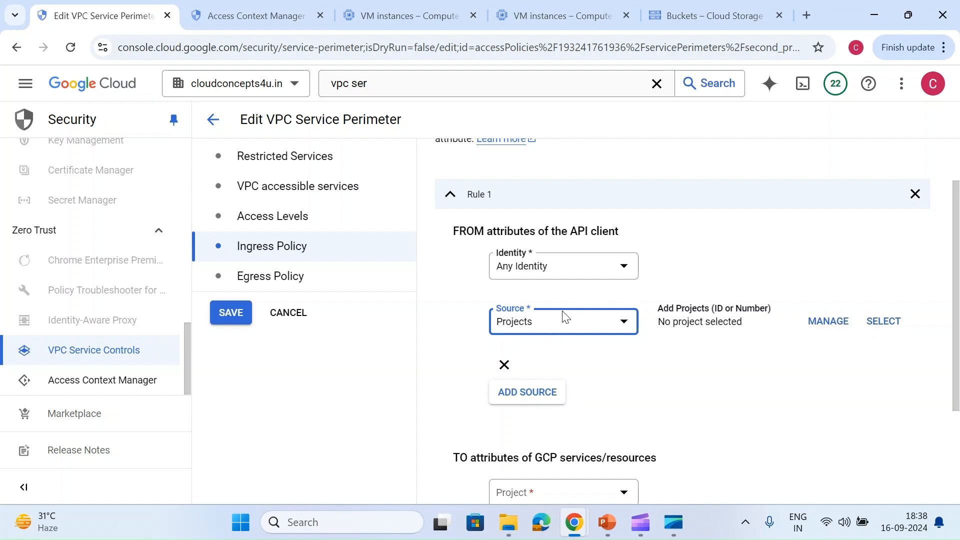
click(553, 327)
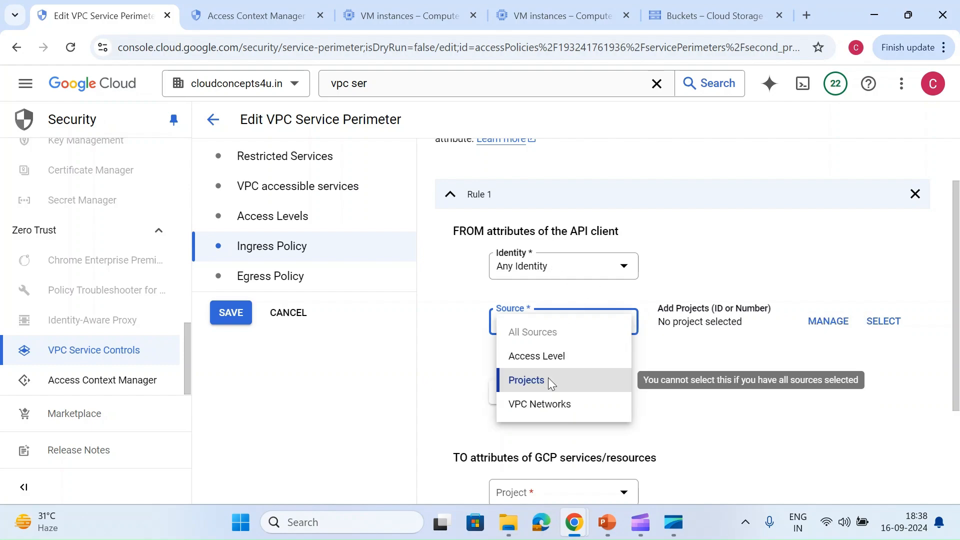
click(549, 409)
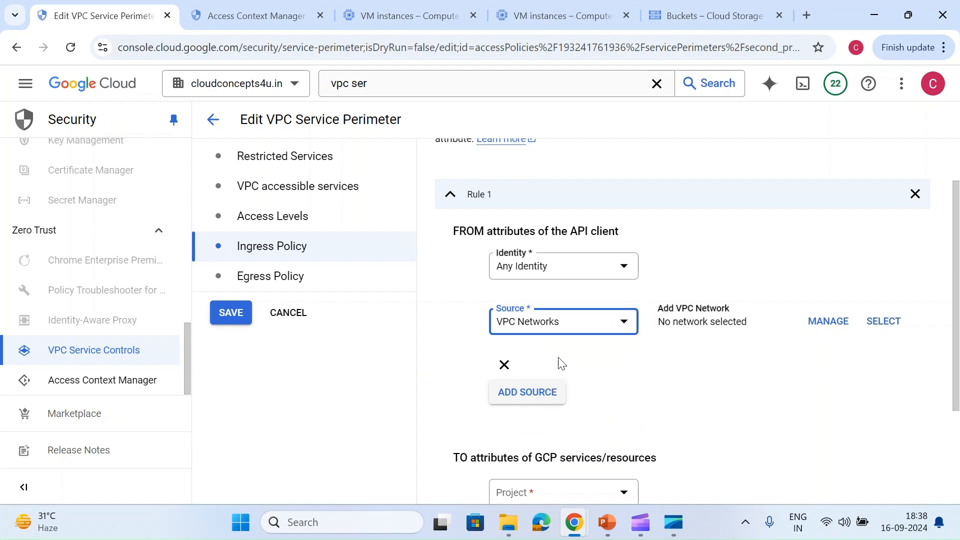
click(600, 333)
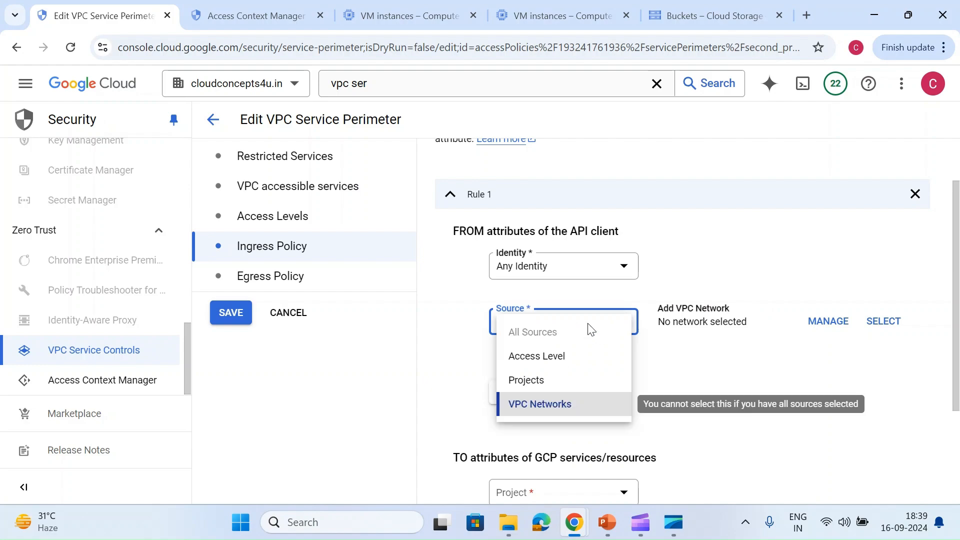
click(554, 355)
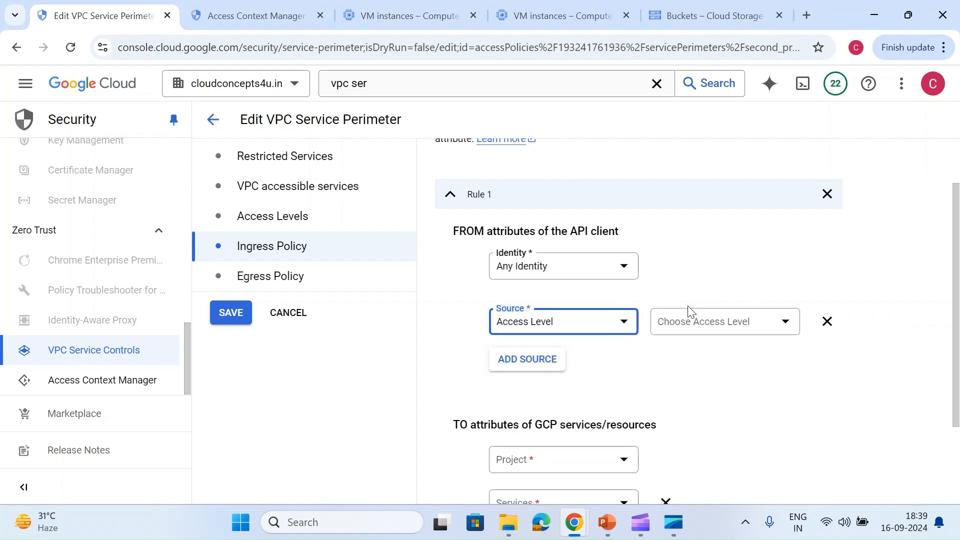
click(803, 333)
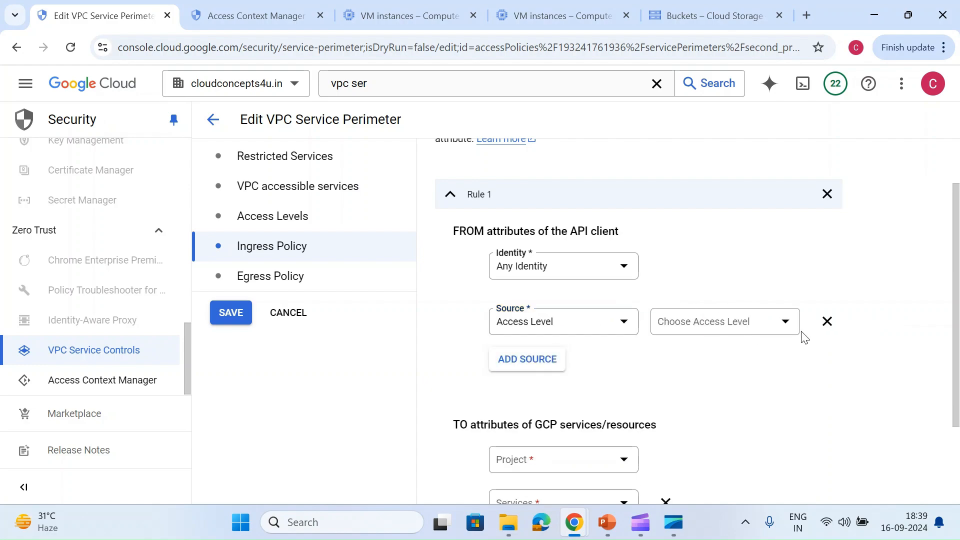
click(828, 322)
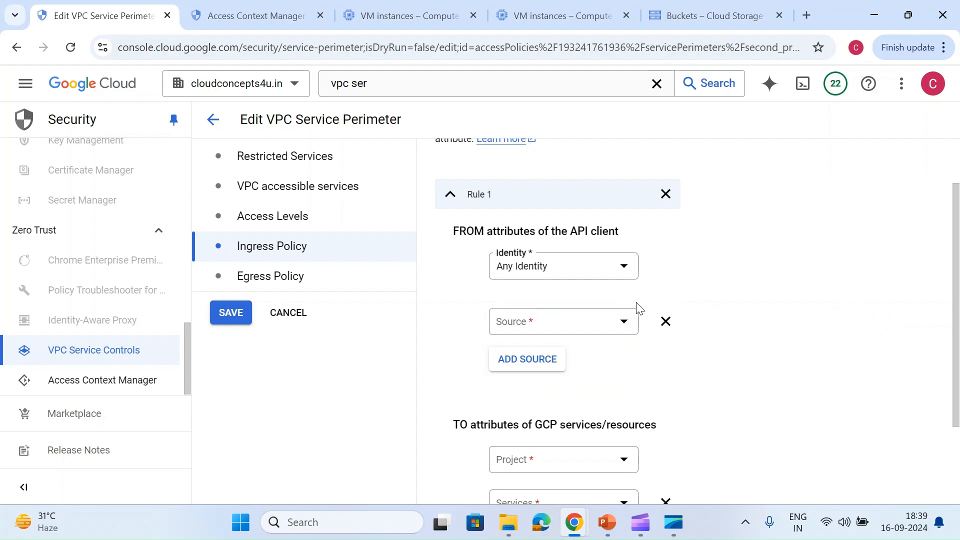
Set the ingress rule's source to All Sources and add SecondProject as its selected target project.
click(558, 328)
click(539, 332)
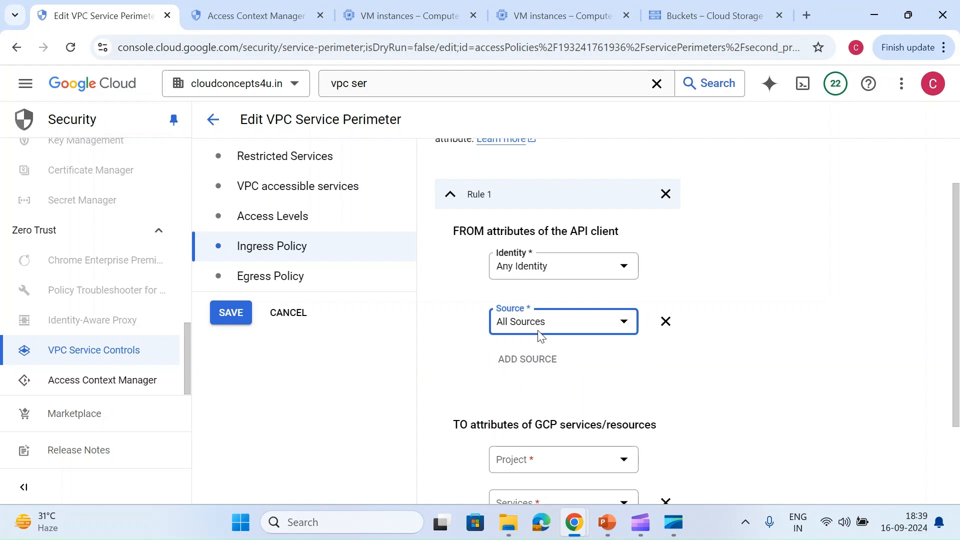
scroll(540, 335, down, 2)
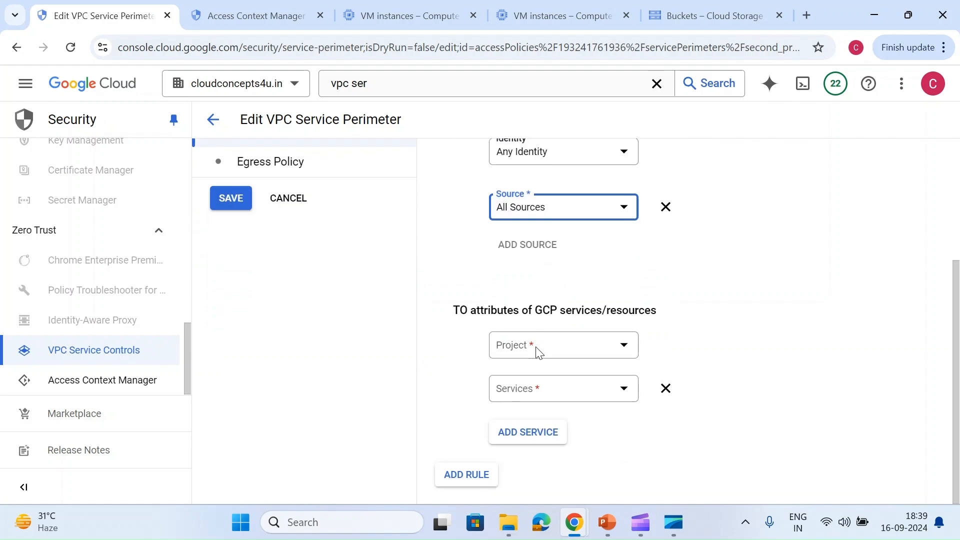
click(538, 352)
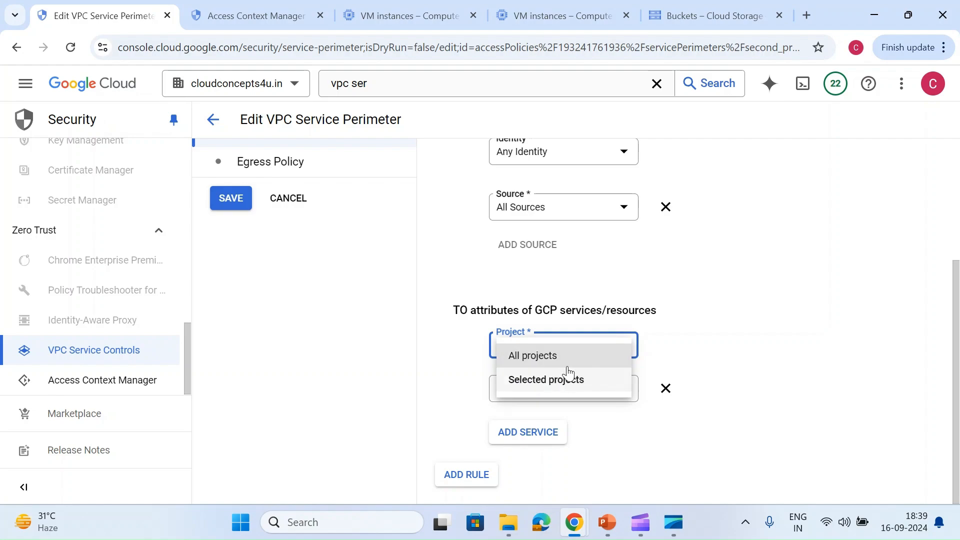
click(562, 384)
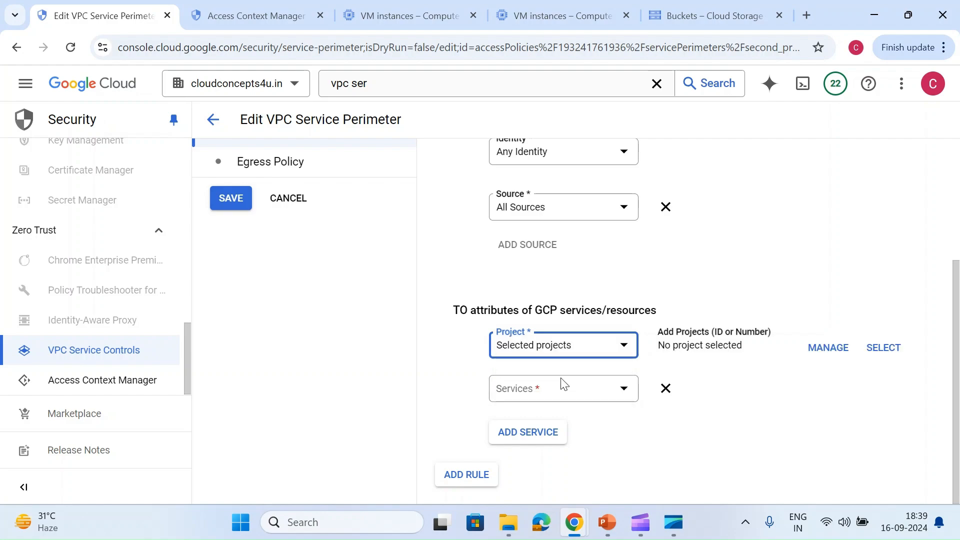
click(873, 355)
click(414, 300)
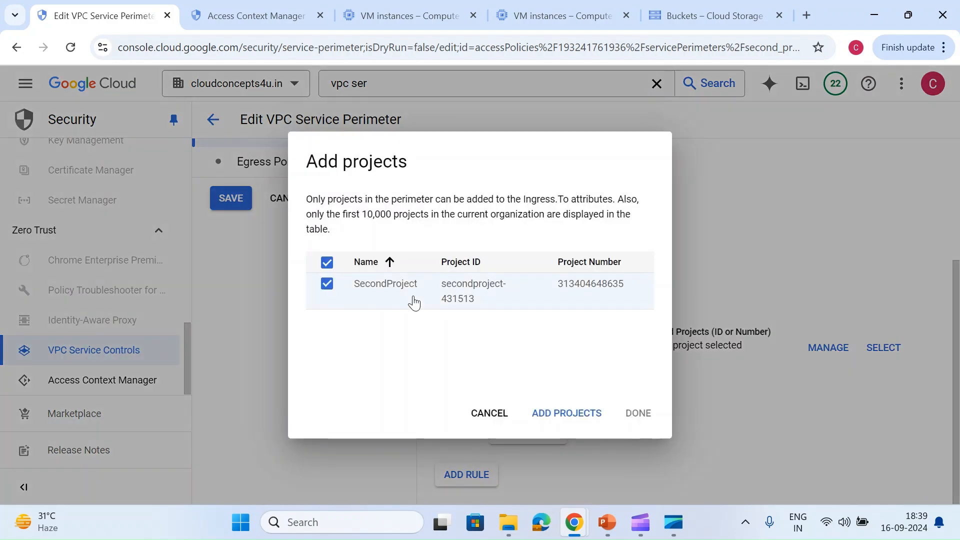
click(587, 414)
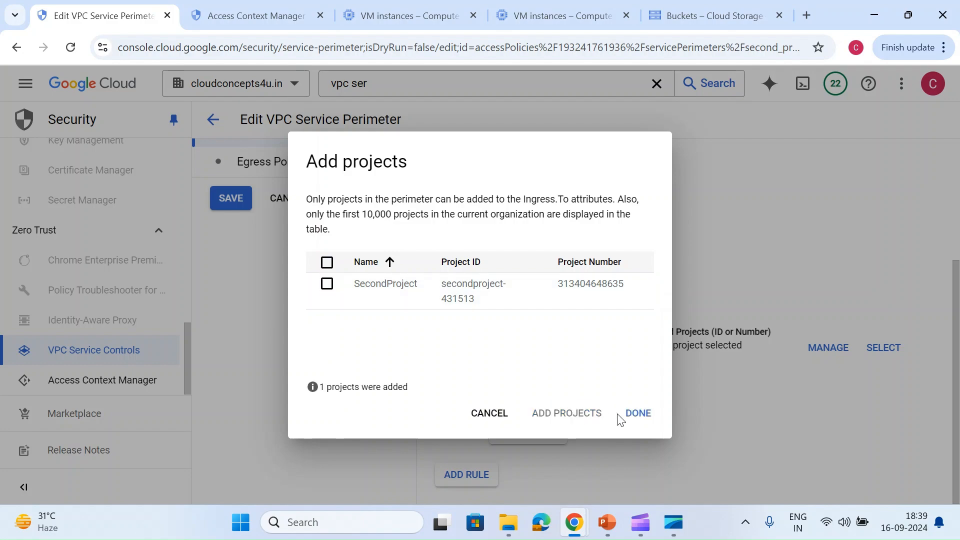
click(638, 415)
Limit the ingress rule's target to selected services and choose the Cloud Storage API.
click(561, 395)
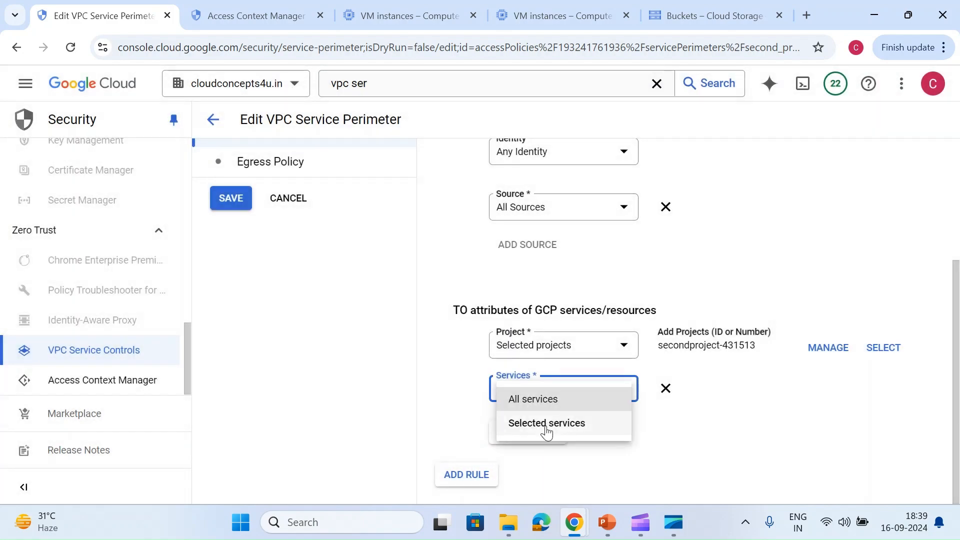
click(547, 424)
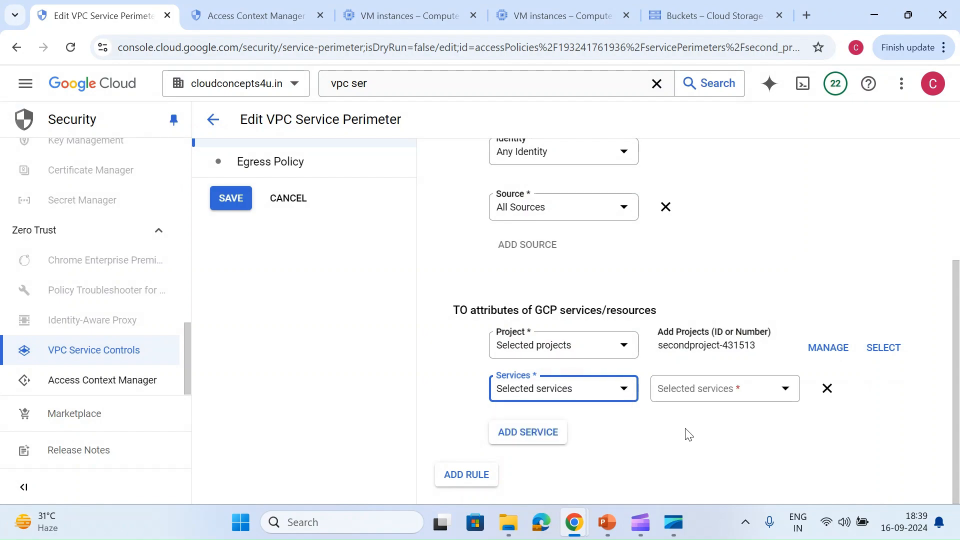
click(769, 397)
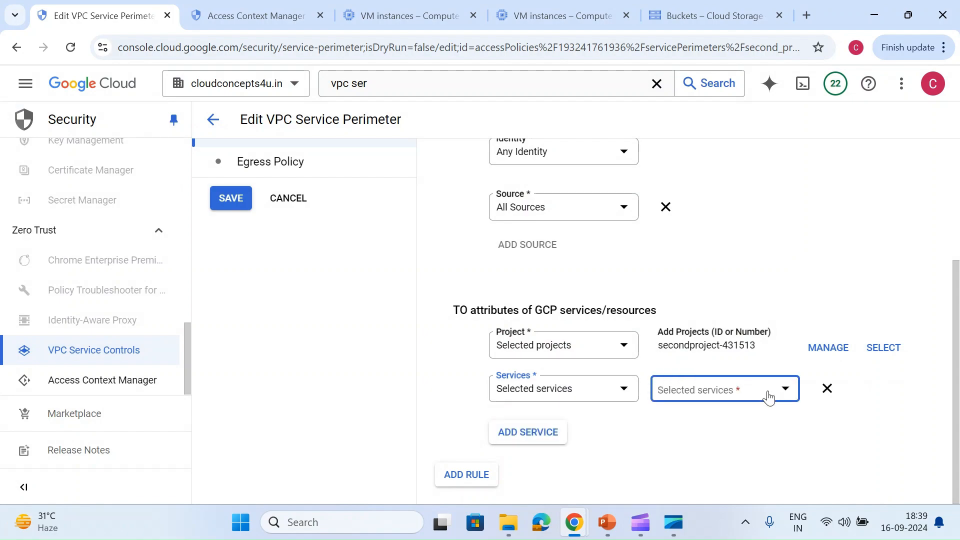
text(st)
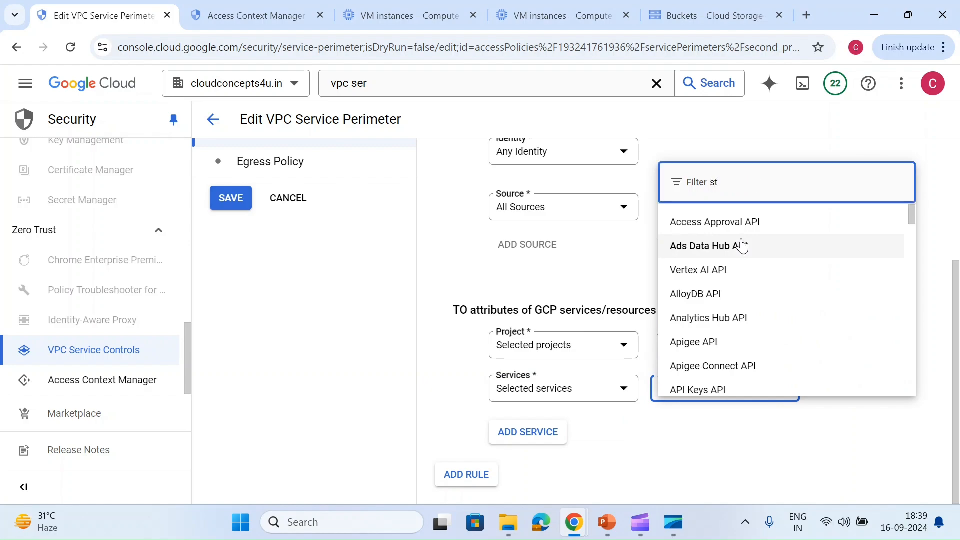
text(orage)
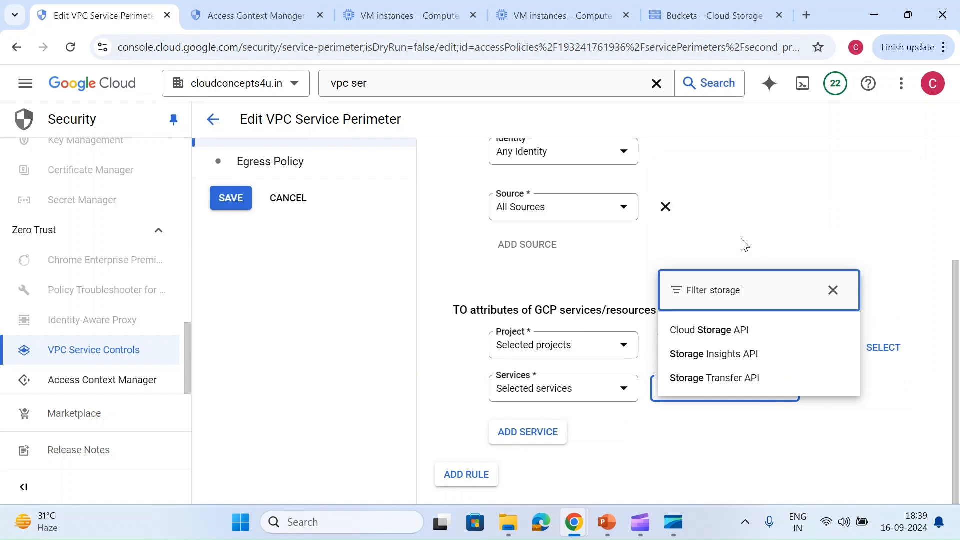
click(728, 334)
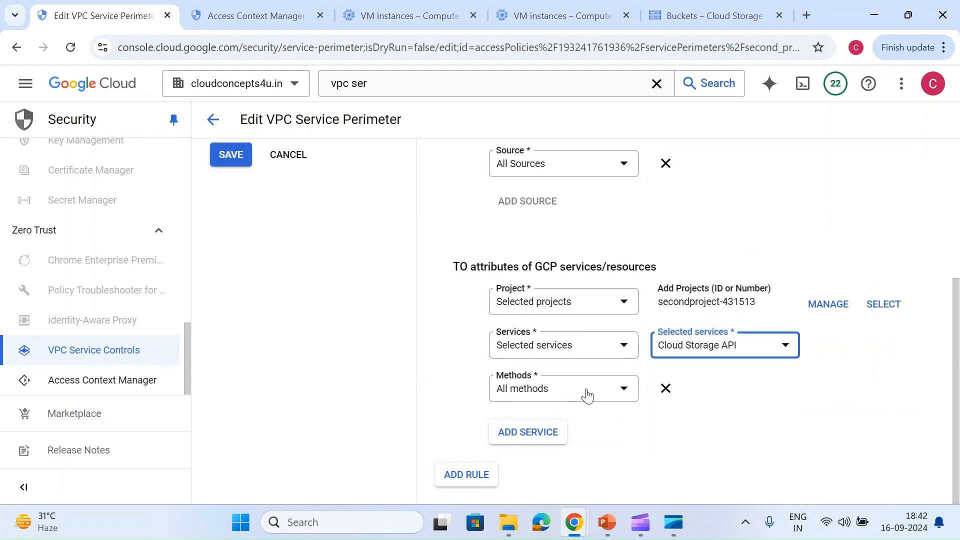
Try the Selected method option for the Cloud Storage API, examine the available storage methods, and cancel the selection.
click(587, 395)
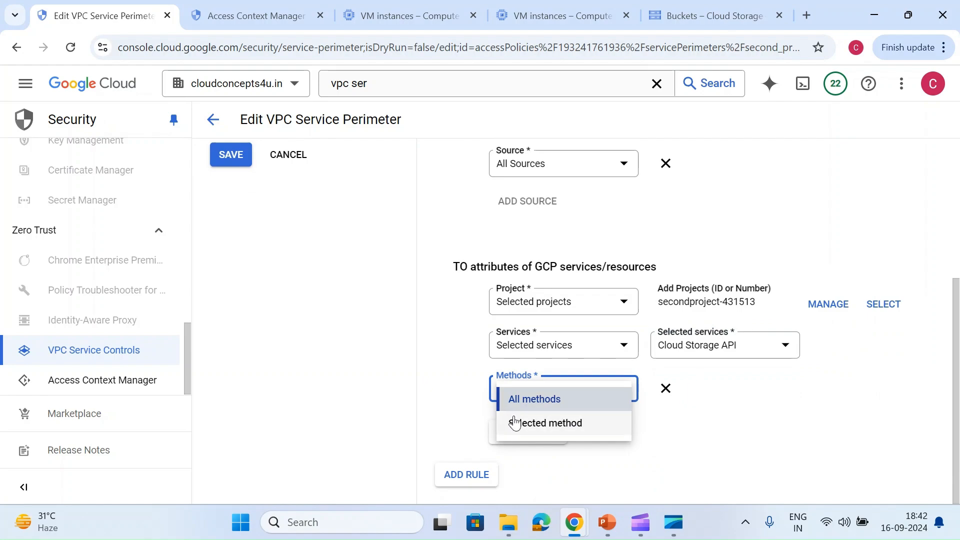
click(551, 423)
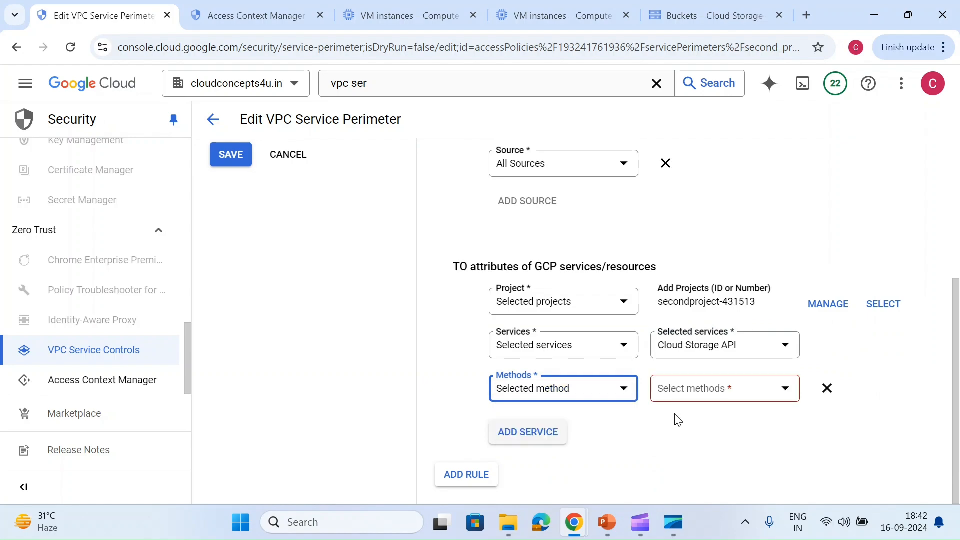
click(712, 396)
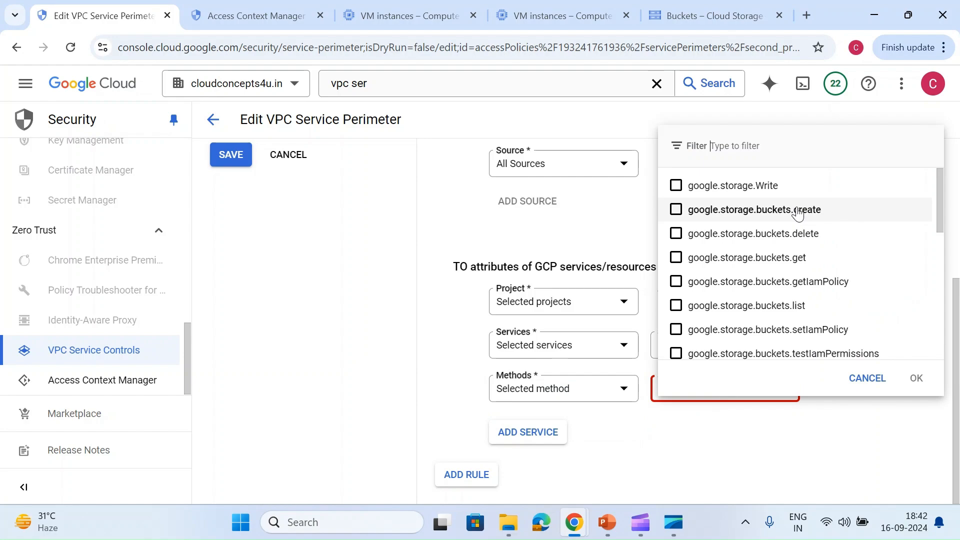
scroll(762, 328, down, 3)
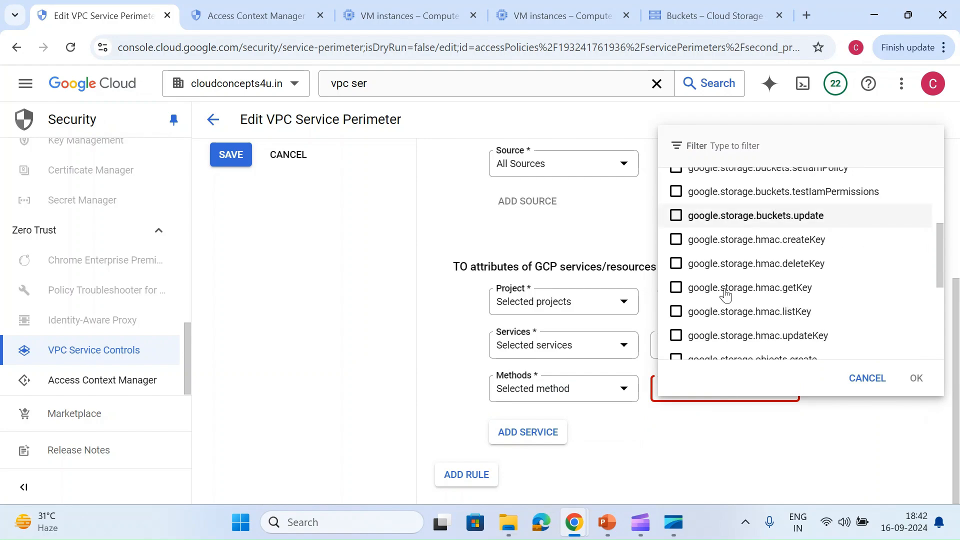
scroll(726, 295, down, 3)
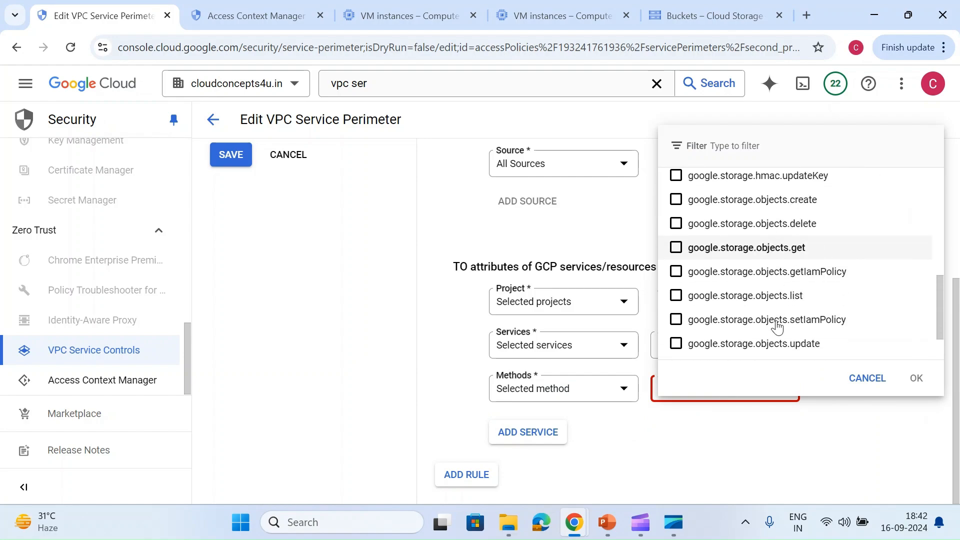
scroll(777, 327, down, 1)
scroll(777, 327, up, 5)
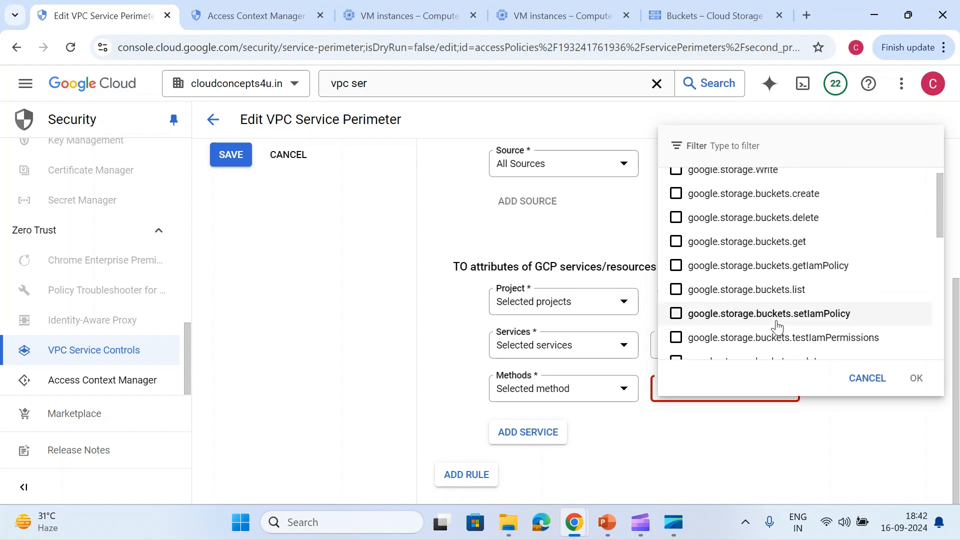
scroll(777, 327, up, 1)
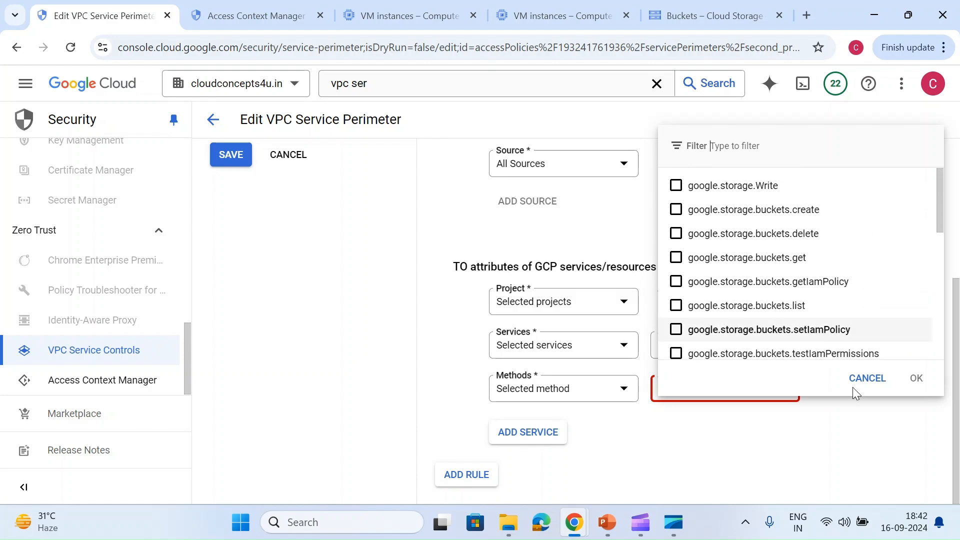
click(870, 383)
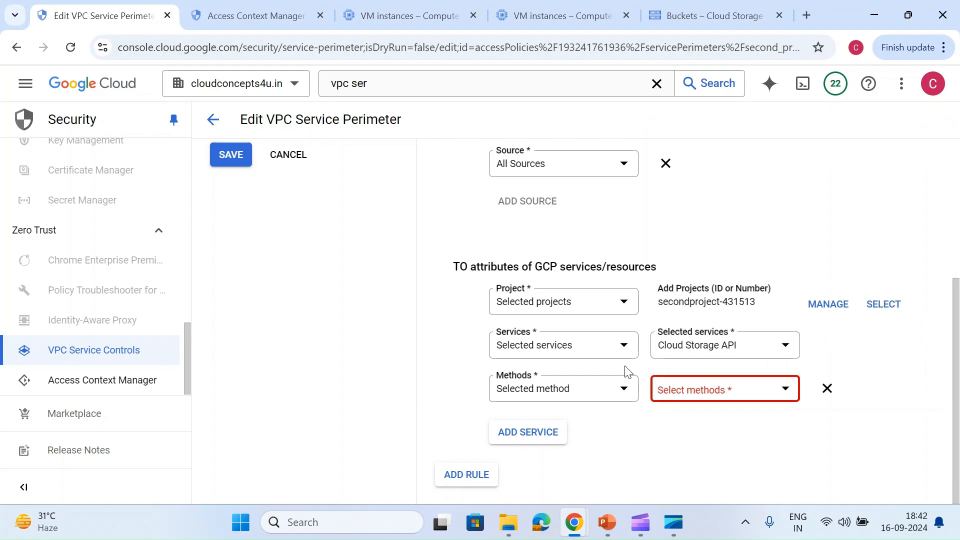
Set the ingress rule's methods to All methods and save the perimeter.
click(600, 399)
click(521, 402)
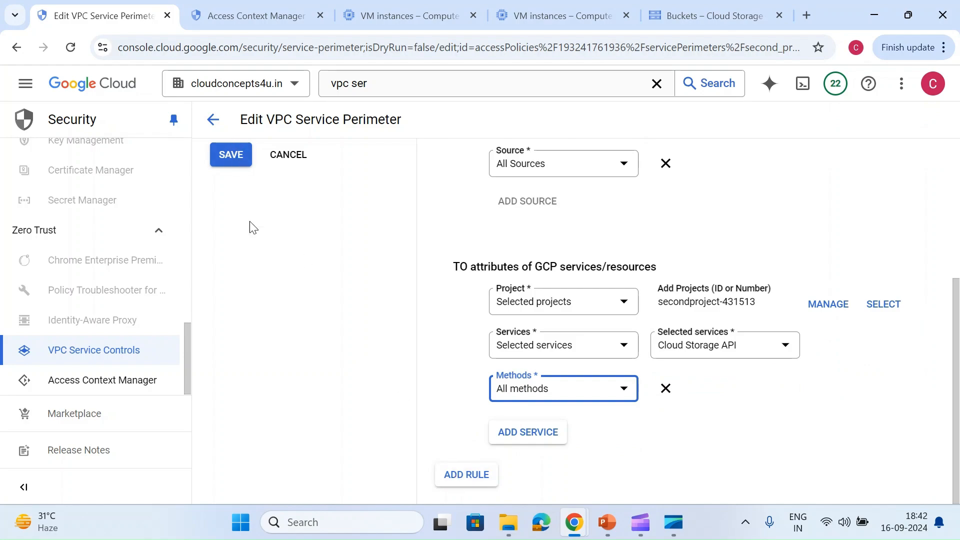
scroll(250, 228, up, 4)
click(224, 367)
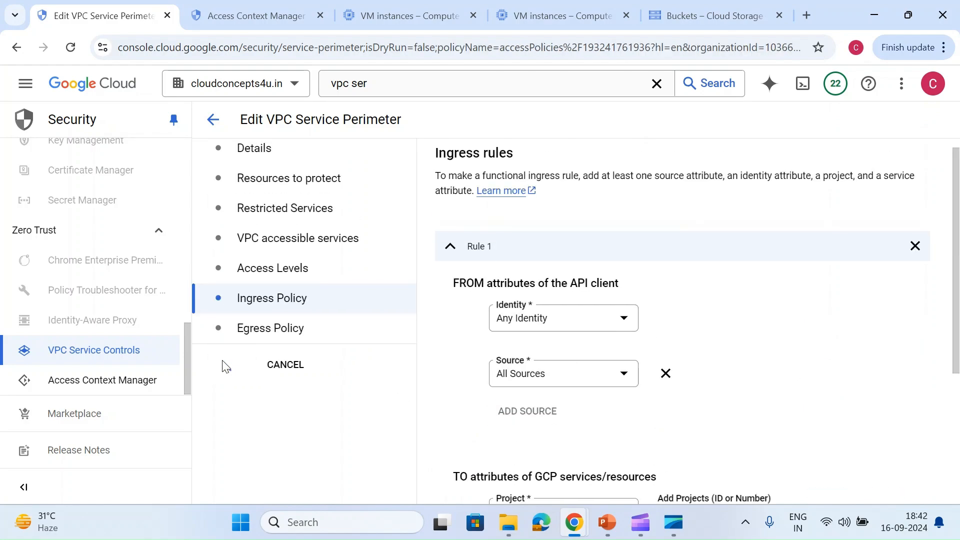
From the first-project-vm SSH session, rerun gcloud storage buckets list --project=secondproject-431513 and review the output.
mouse_move(573, 520)
click(628, 446)
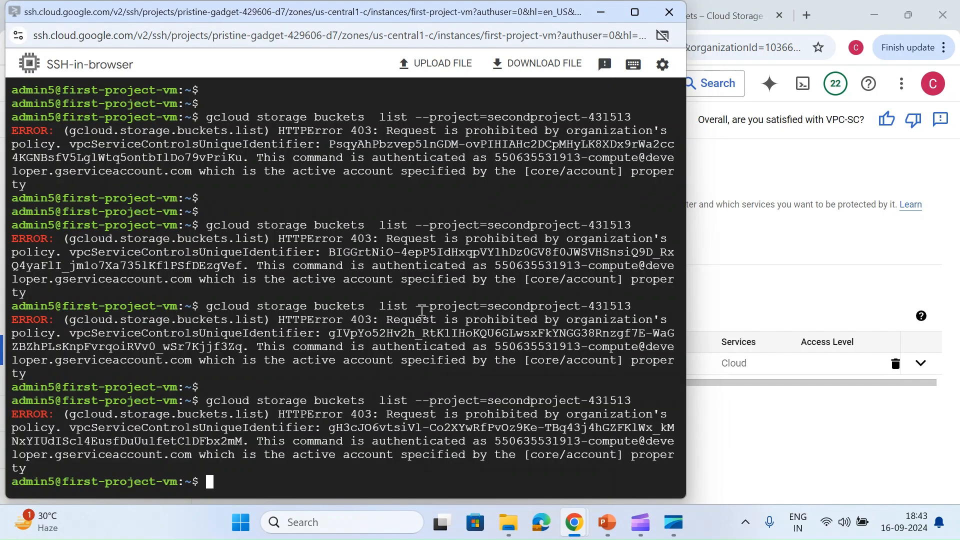
key(Return)
key(Return)
key(Return)
key(Return)
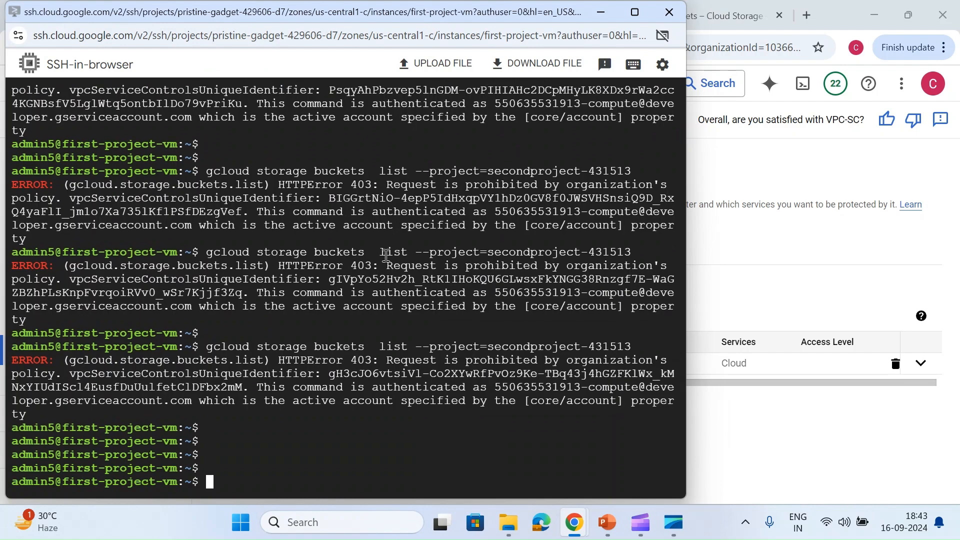
key(Up)
key(Return)
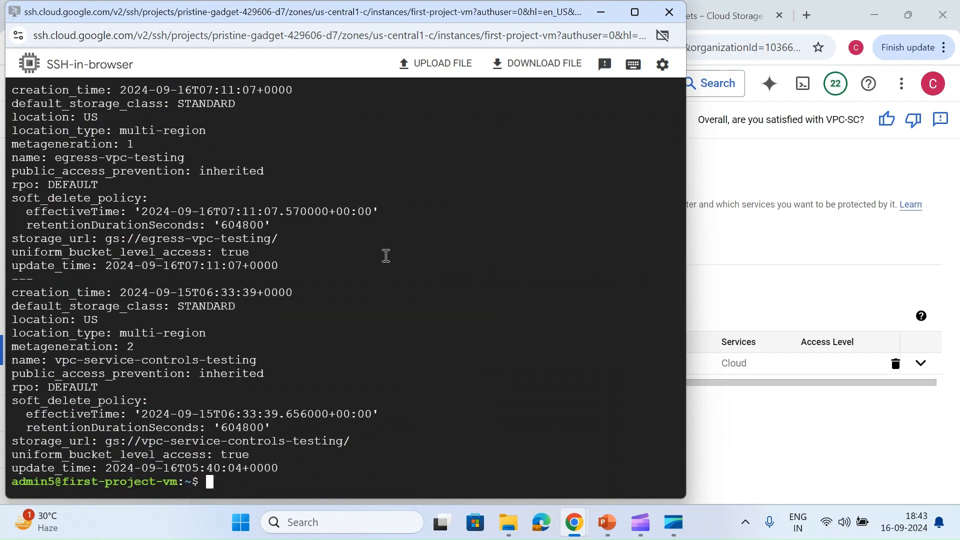
scroll(232, 279, up, 5)
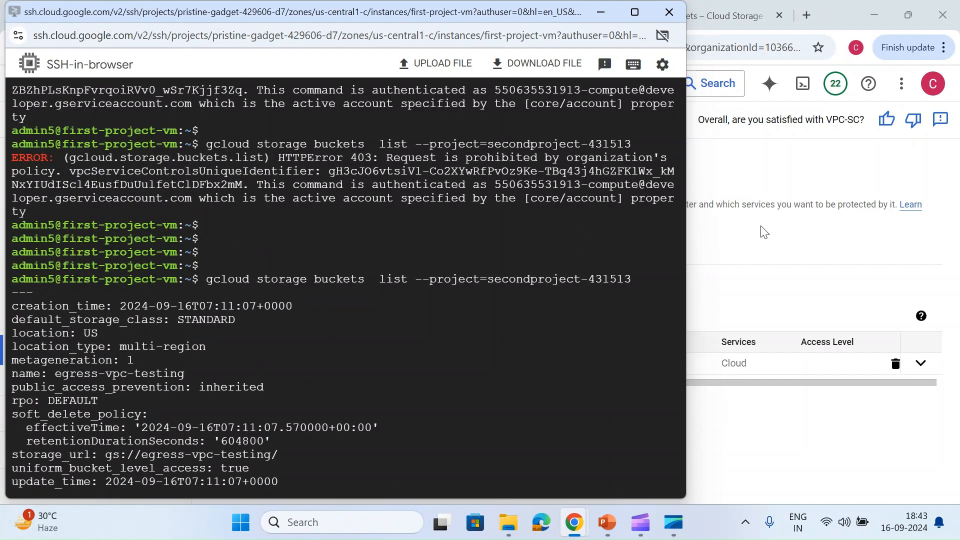
Reload SecondProject's Cloud Storage Buckets page in the console to test access with the All Sources ingress rule.
click(760, 230)
click(726, 7)
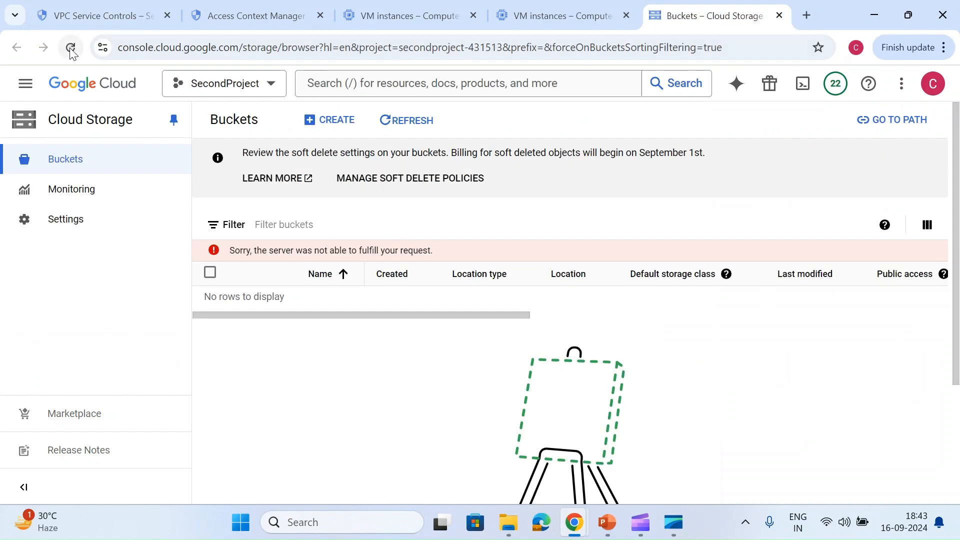
click(70, 47)
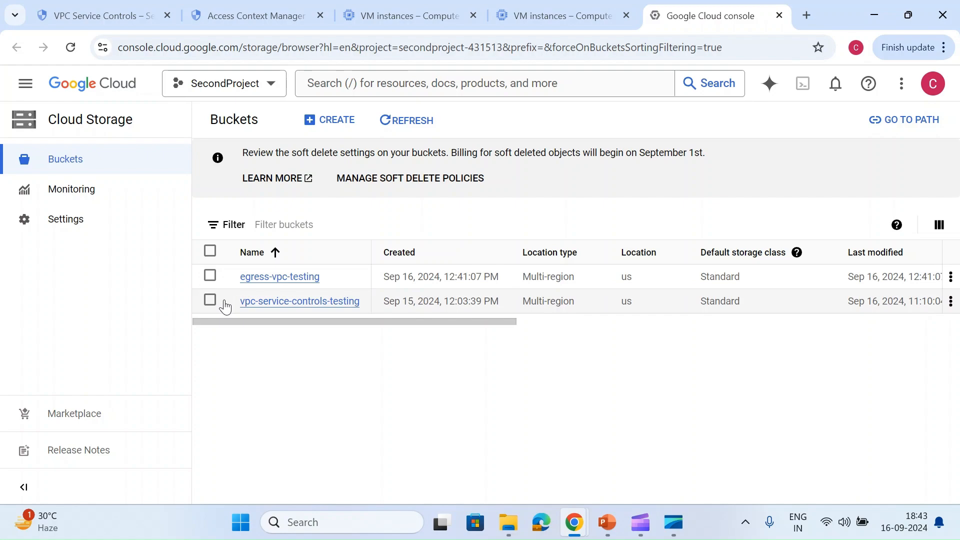
Edit the second-project perimeter's ingress rule, replacing its All Sources source with the Projects source type.
click(98, 15)
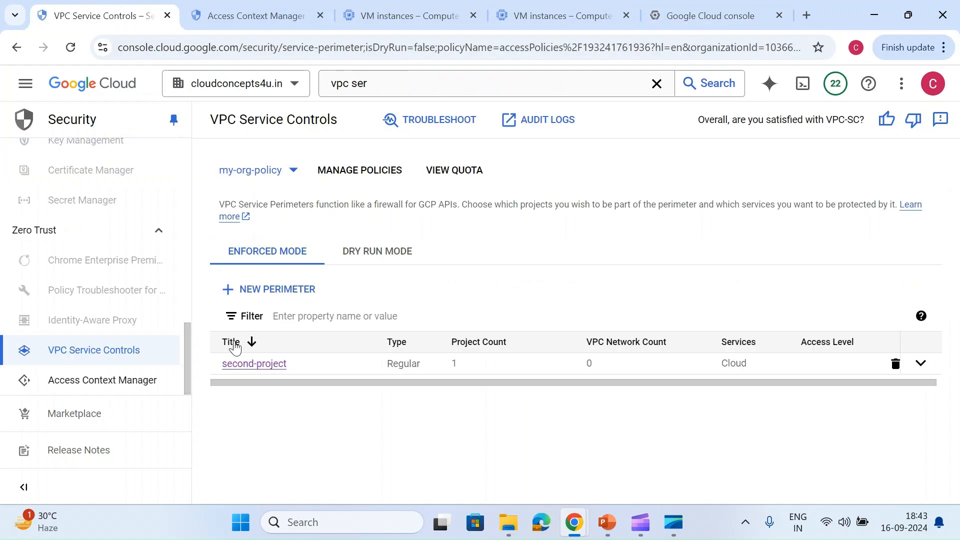
click(241, 369)
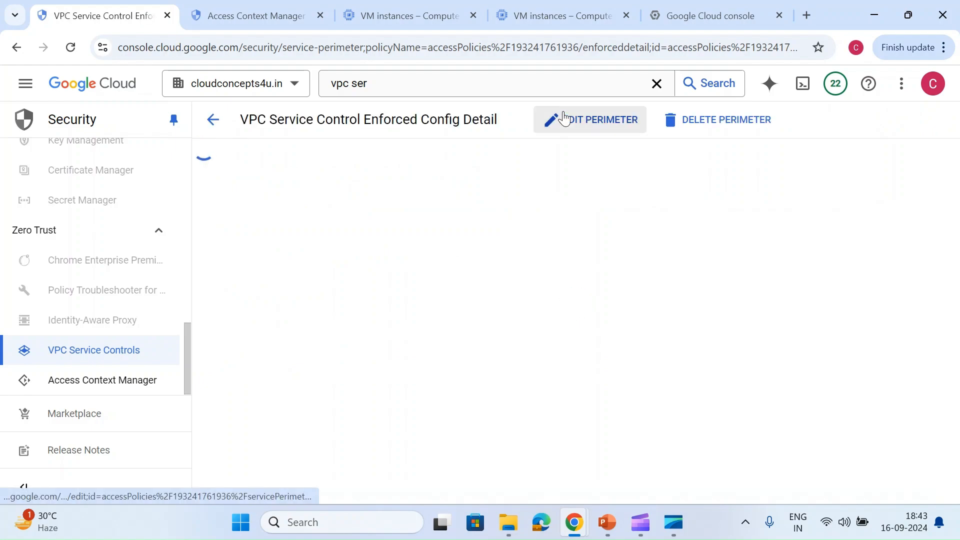
click(563, 119)
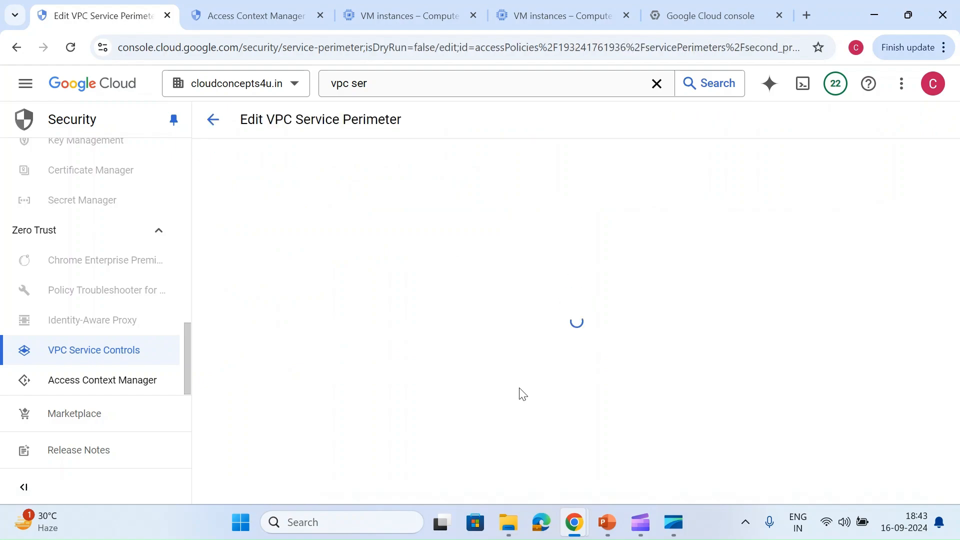
click(302, 314)
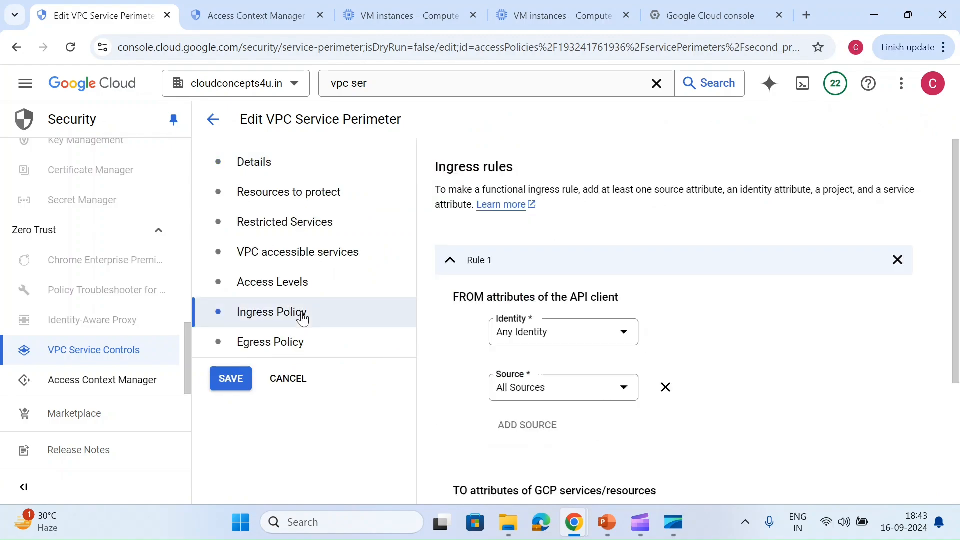
scroll(500, 328, down, 2)
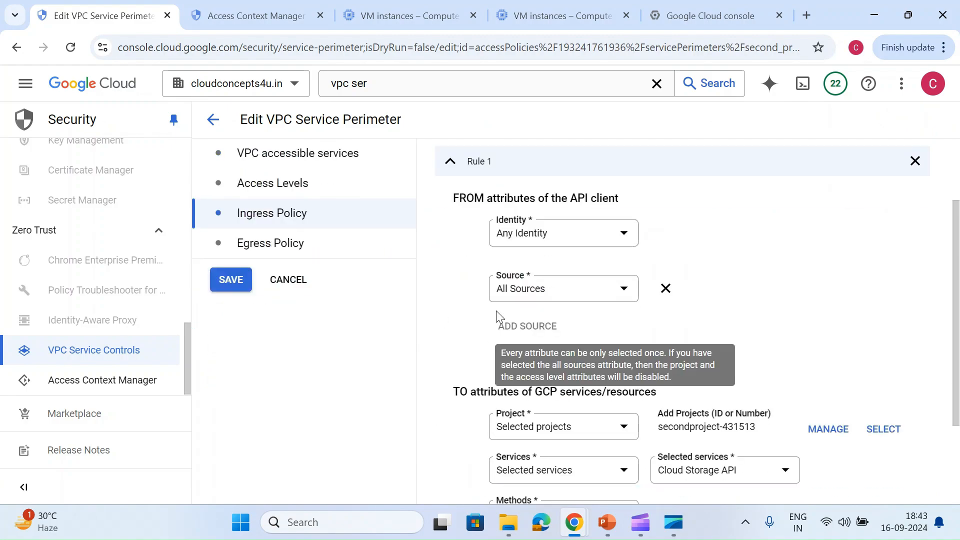
click(516, 289)
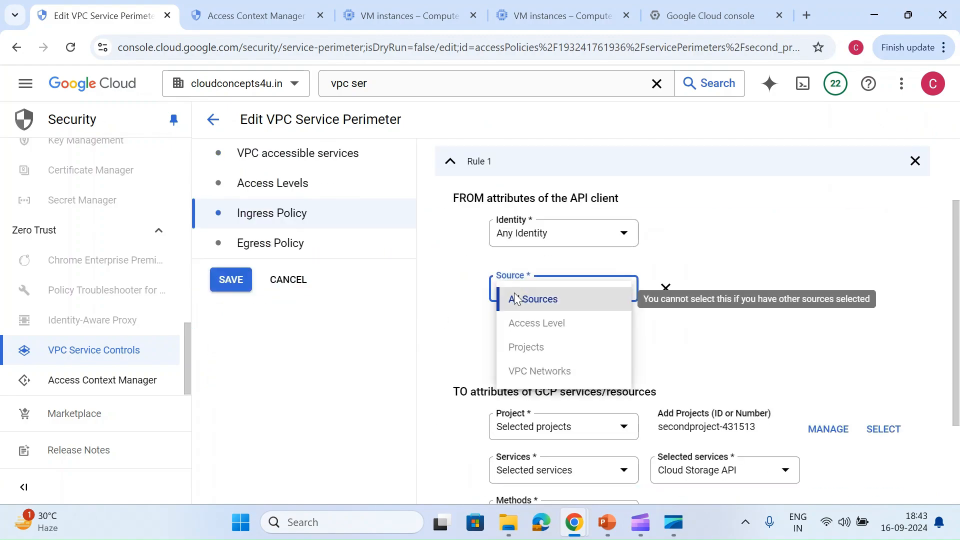
click(466, 304)
click(665, 288)
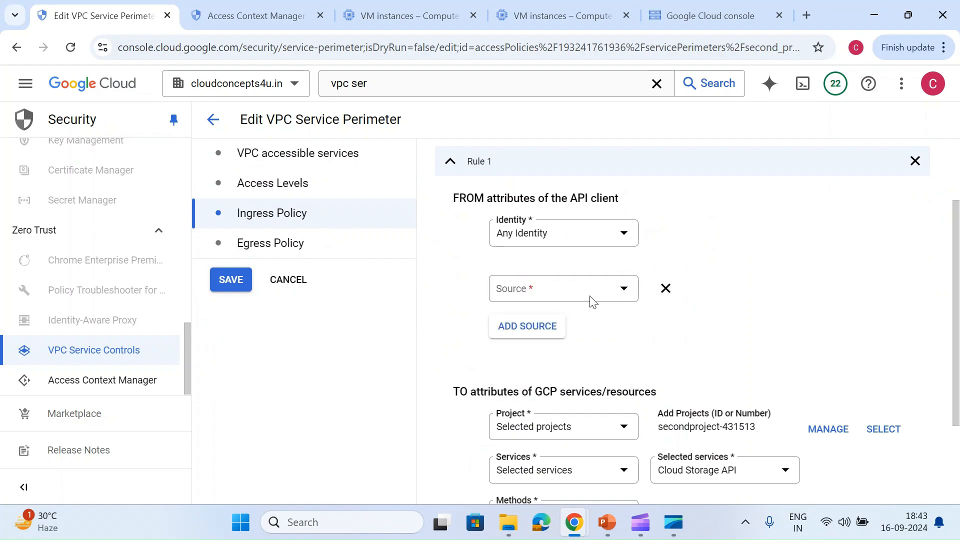
click(591, 296)
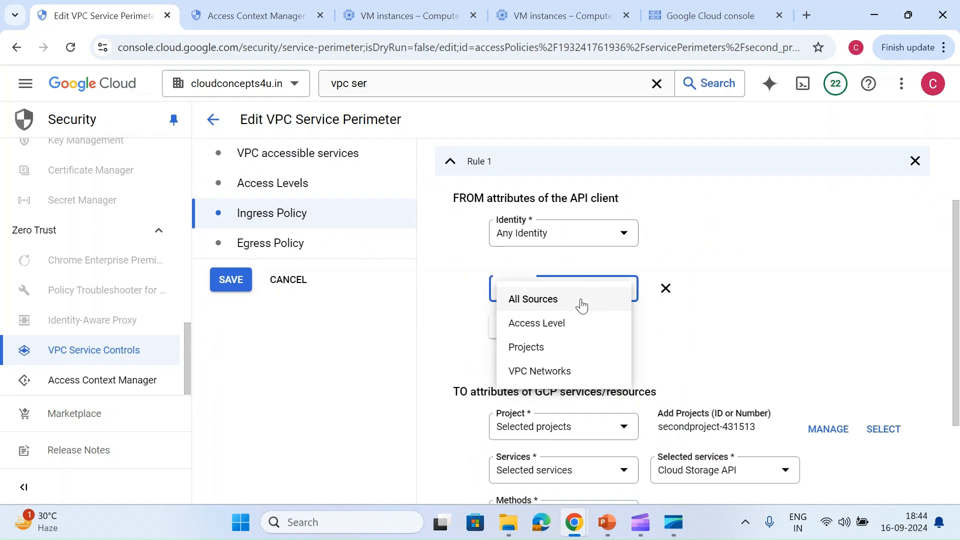
click(528, 350)
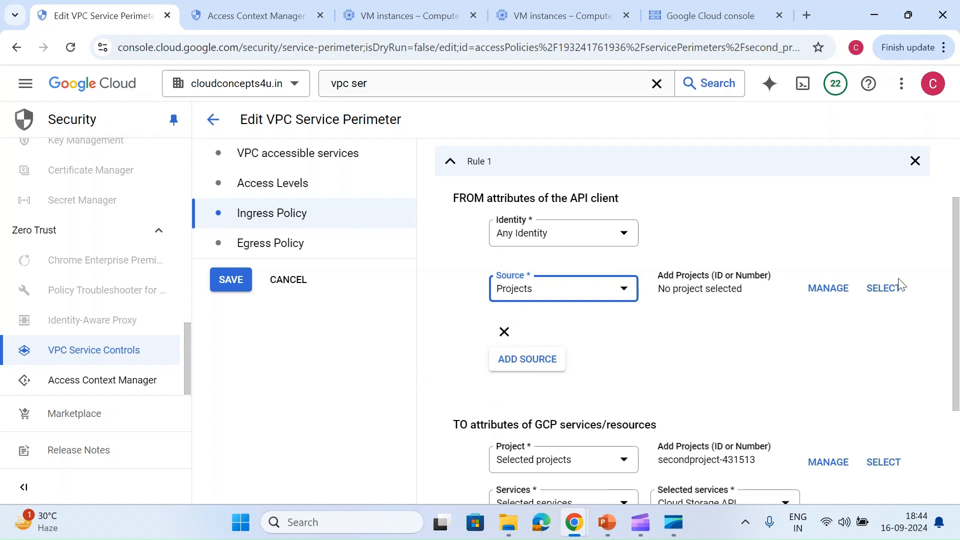
Add My First Project as the ingress rule's source project and save the perimeter.
click(883, 288)
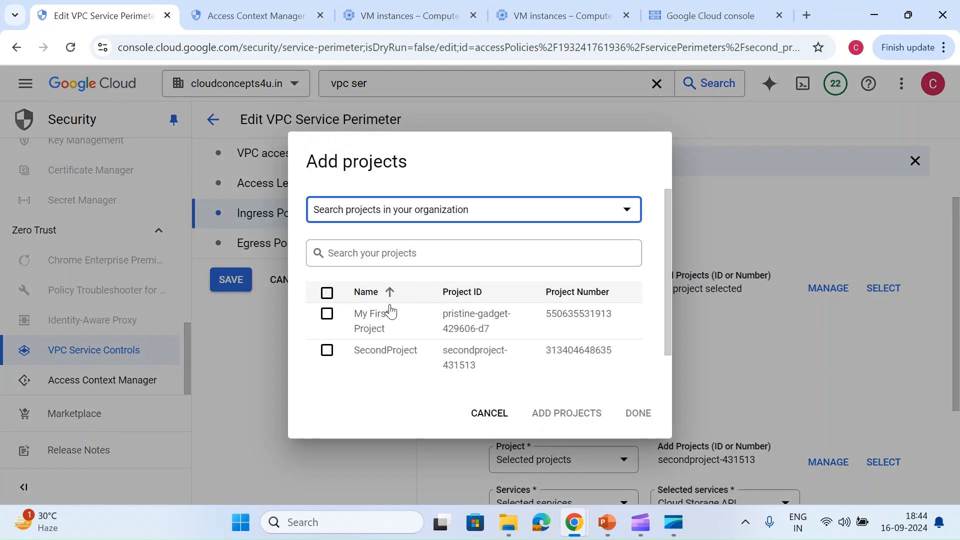
click(328, 315)
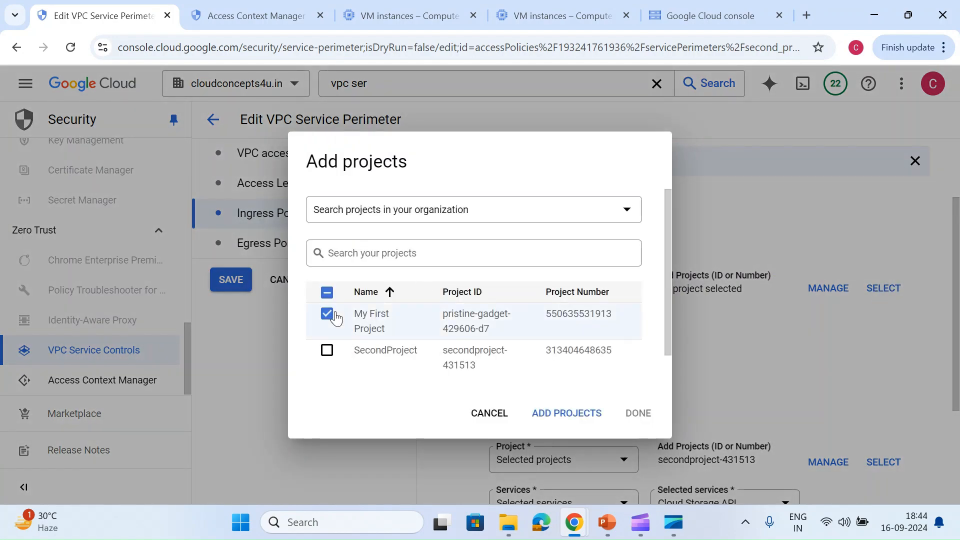
click(568, 422)
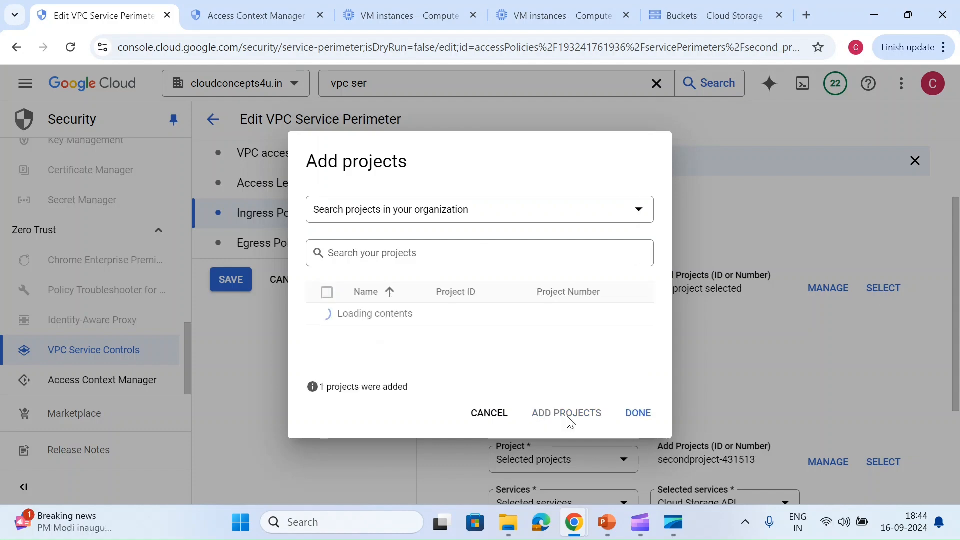
click(636, 413)
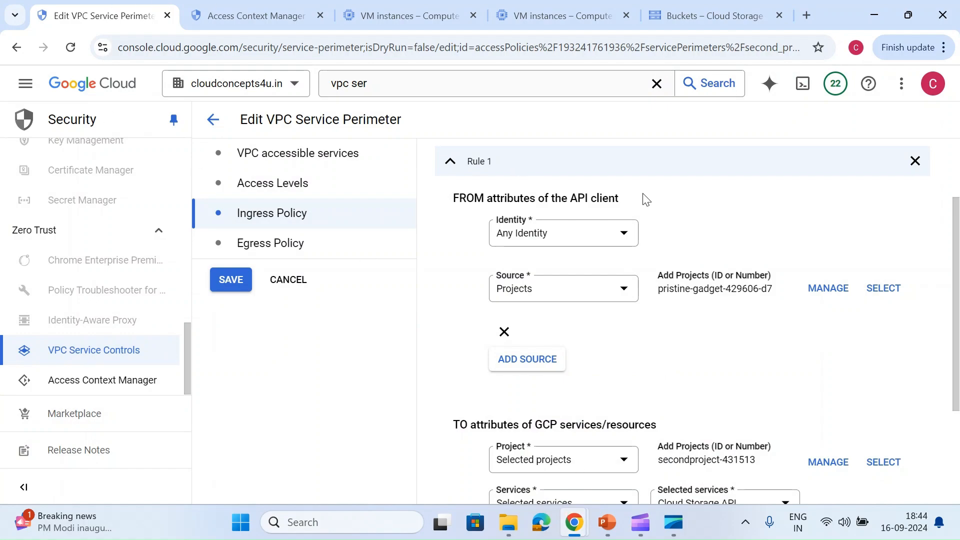
click(687, 6)
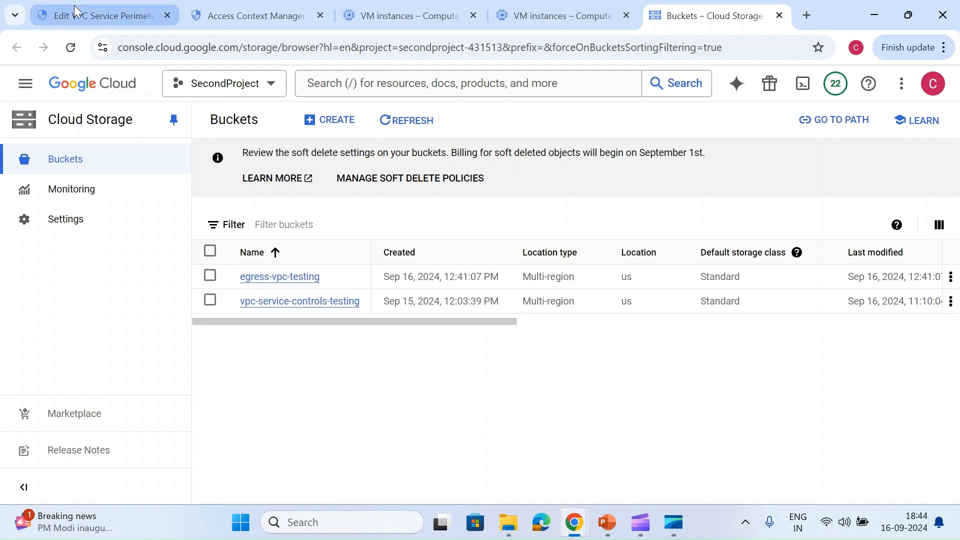
click(132, 16)
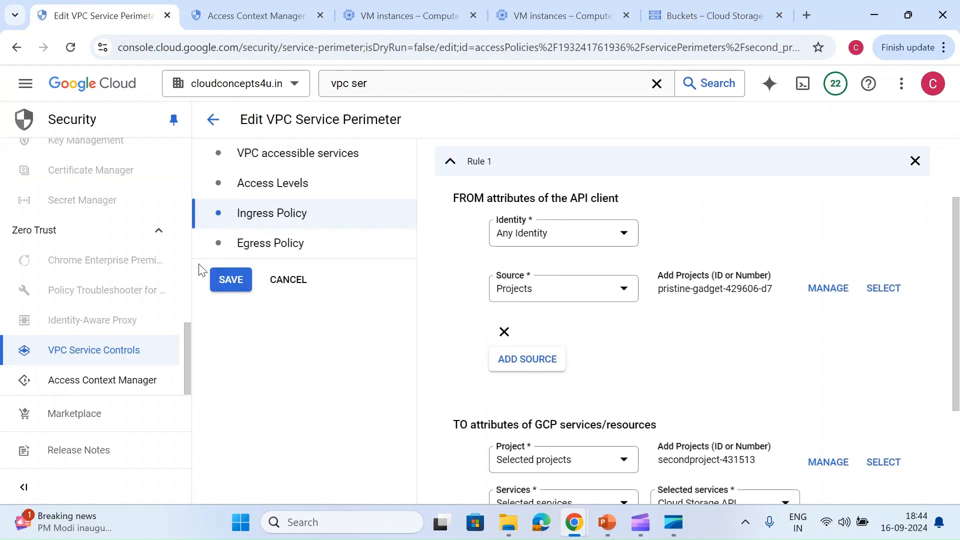
click(228, 284)
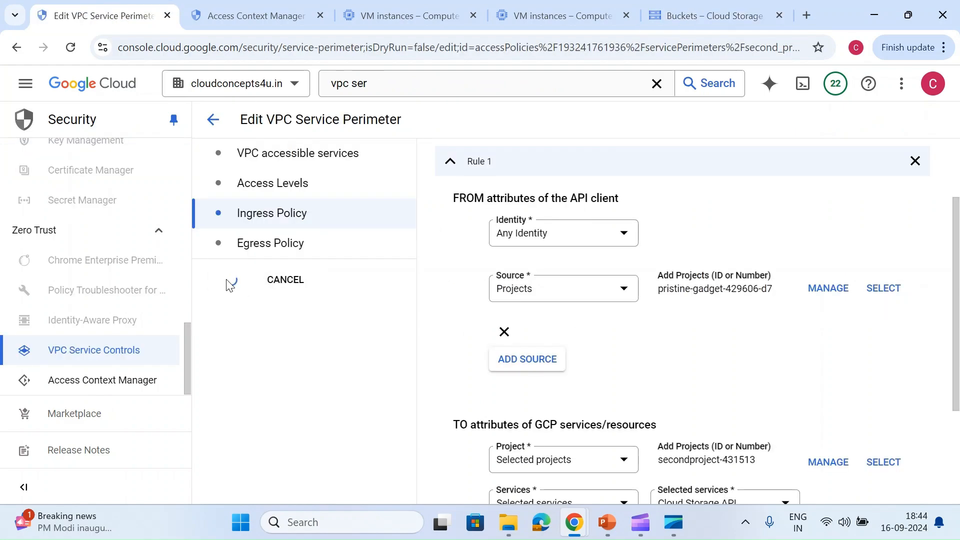
Return to the first-project-vm SSH session and list secondproject-431513's storage buckets again under the project-restricted ingress rule.
click(582, 464)
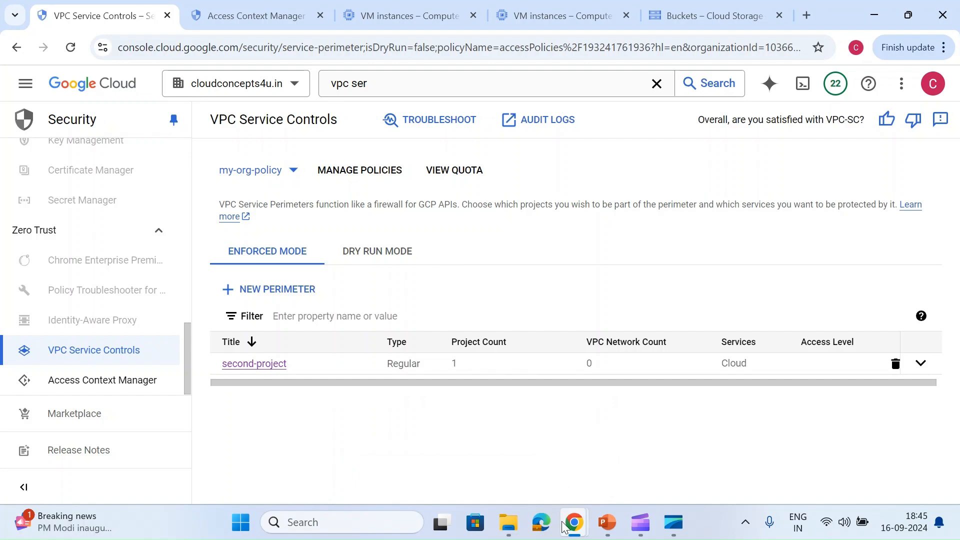
mouse_move(574, 522)
click(619, 457)
key(Up)
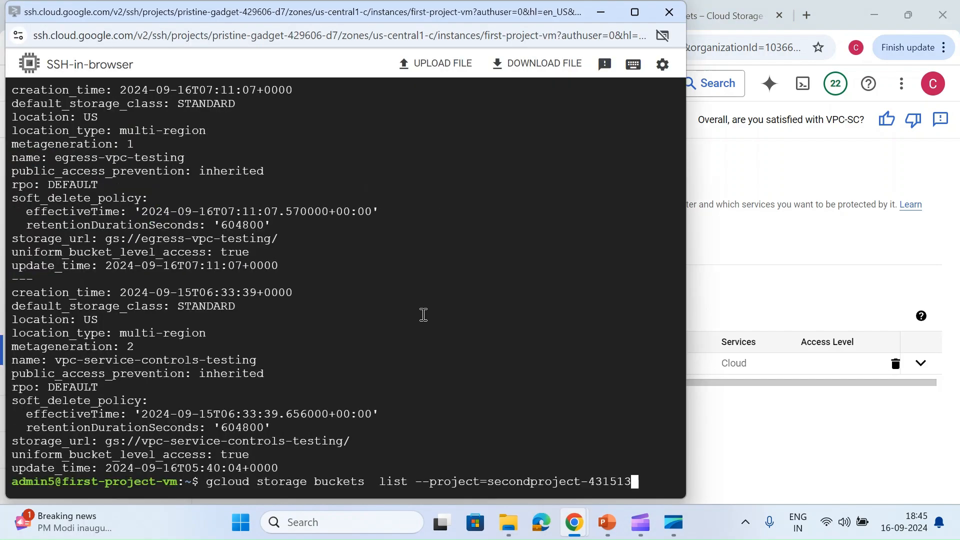
key(Down)
key(Return)
key(Return)
key(Return)
key(Return)
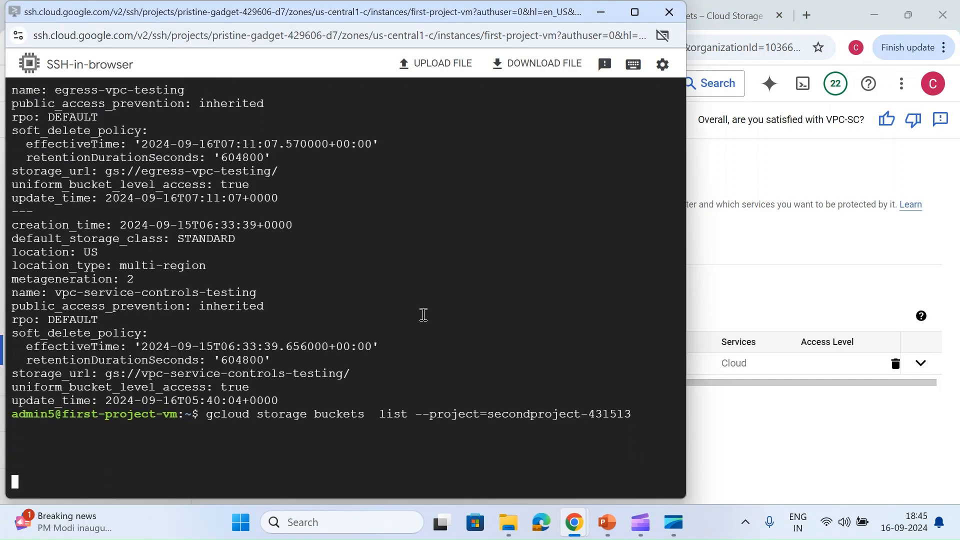
Reload SecondProject's Buckets page to test console access with only My First Project allowed as source.
click(770, 234)
click(715, 15)
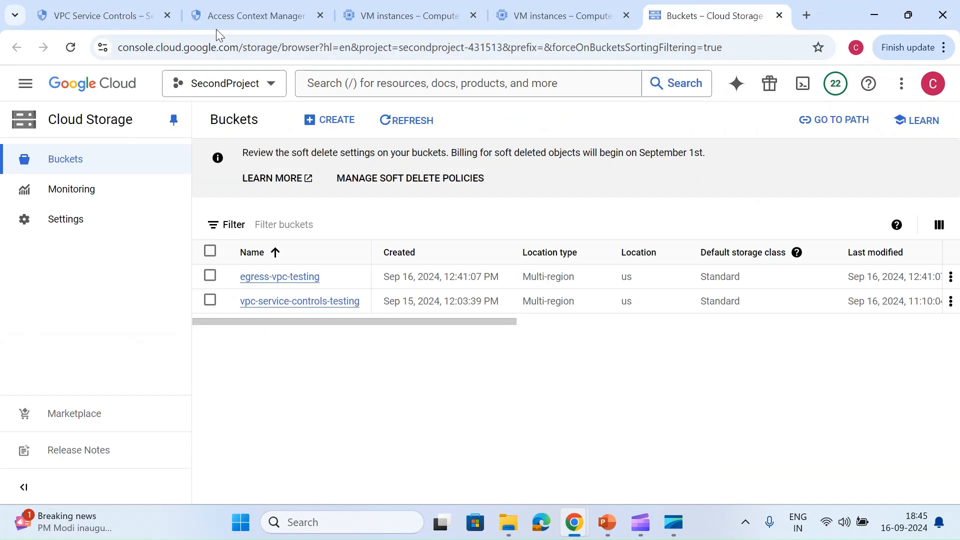
click(71, 48)
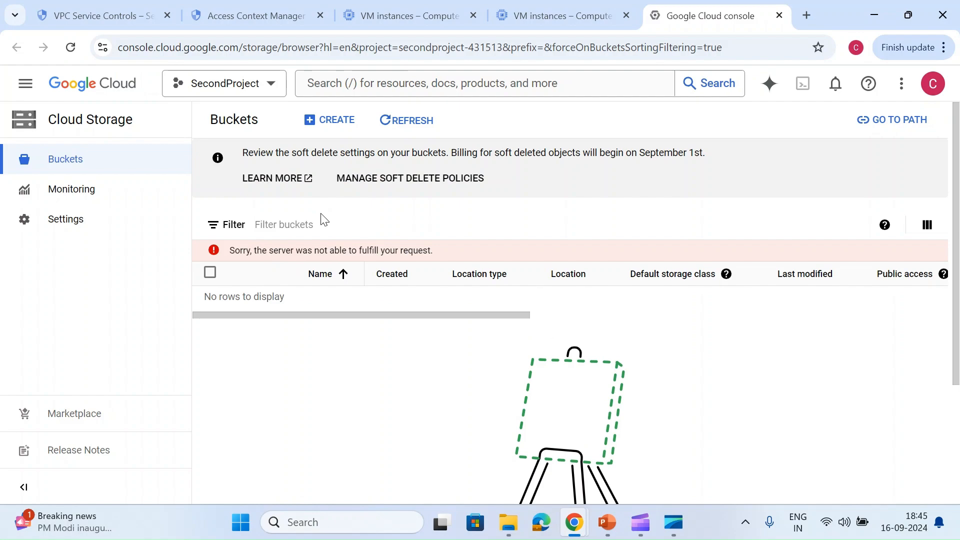
In the second-project perimeter's ingress rule, set the identity to Any User Account and review the source type options.
click(255, 16)
click(115, 15)
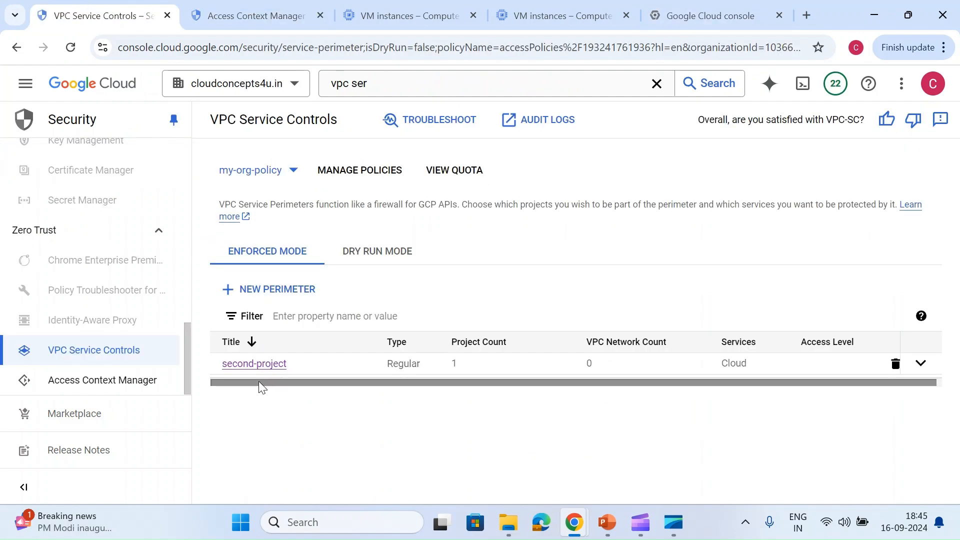
click(258, 365)
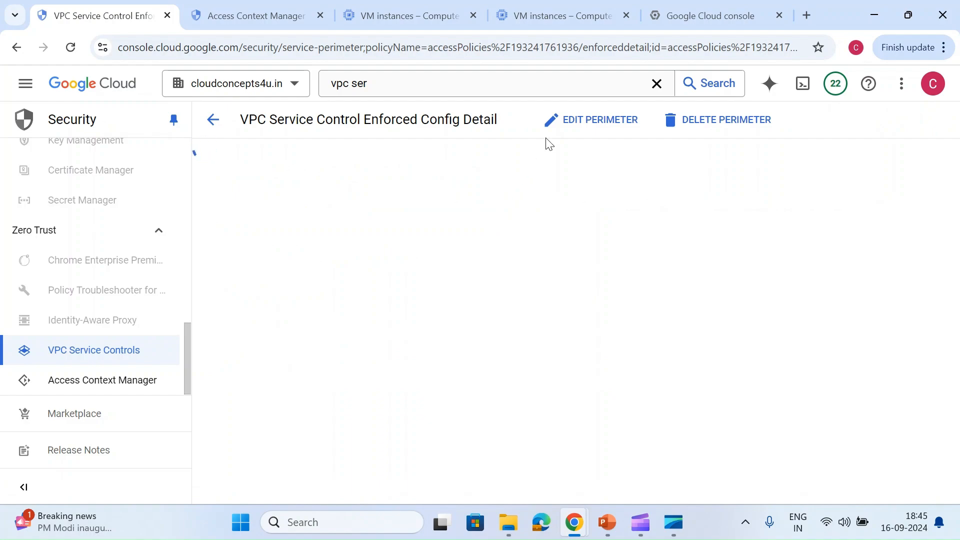
click(555, 129)
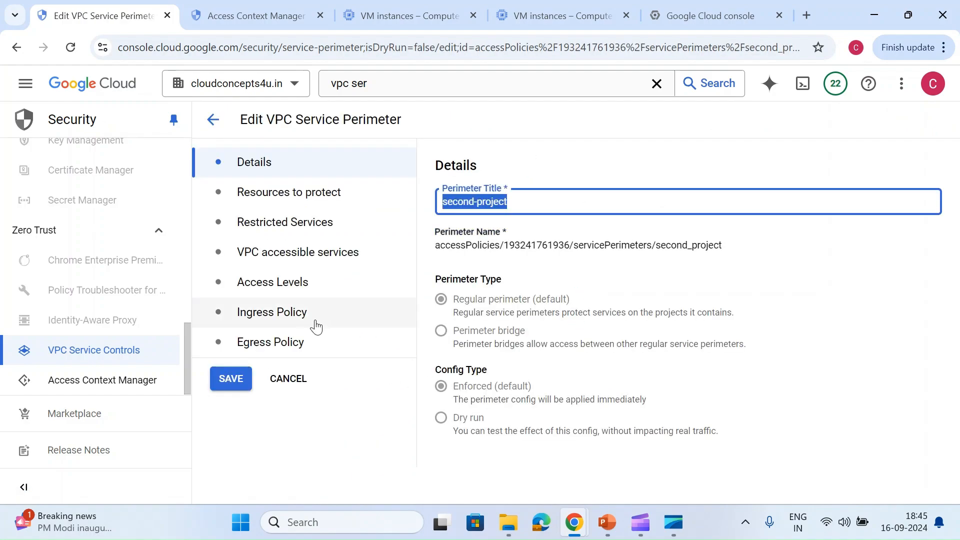
click(278, 312)
click(573, 338)
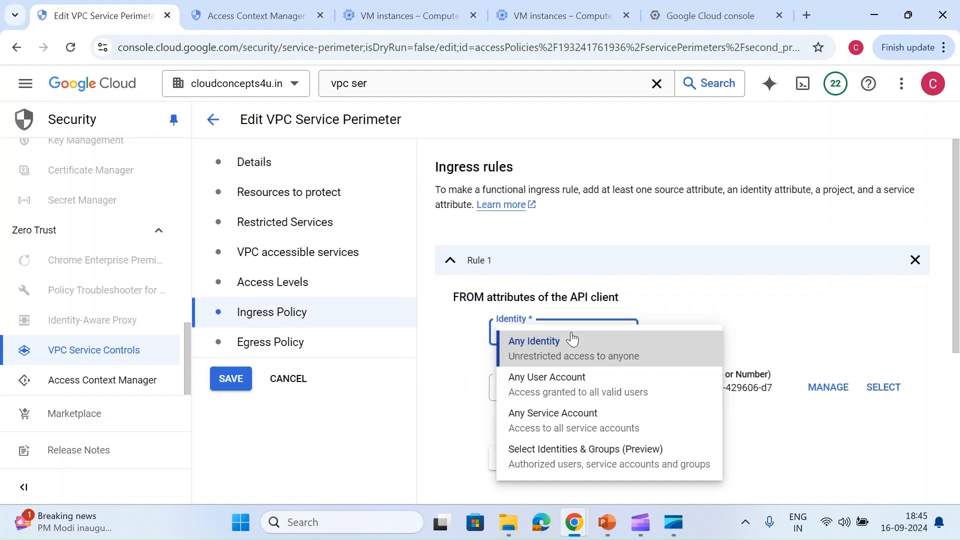
click(549, 392)
scroll(546, 336, down, 2)
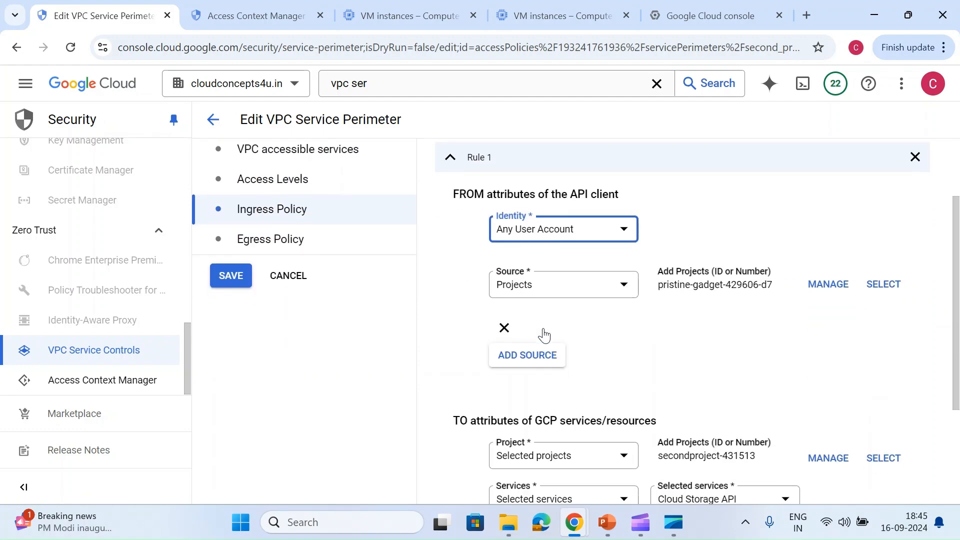
click(552, 234)
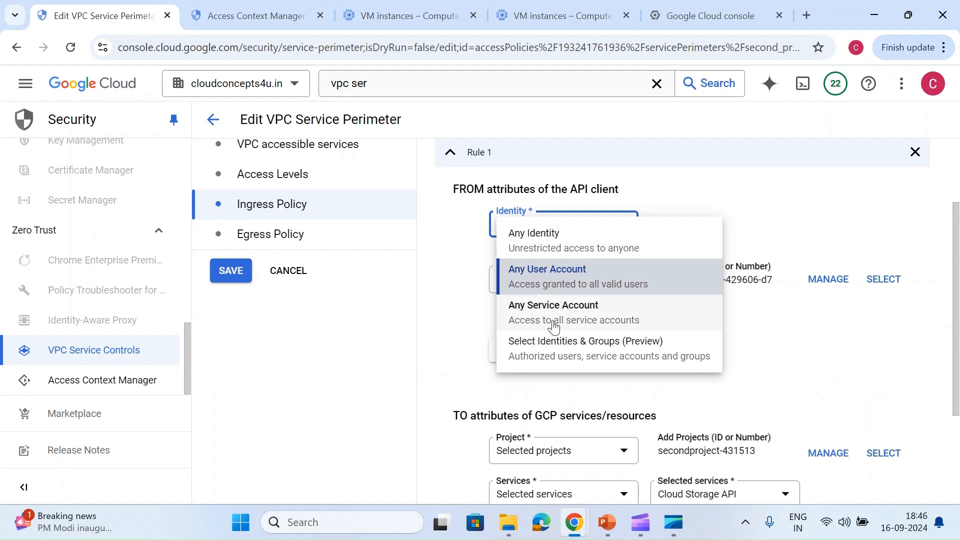
click(544, 278)
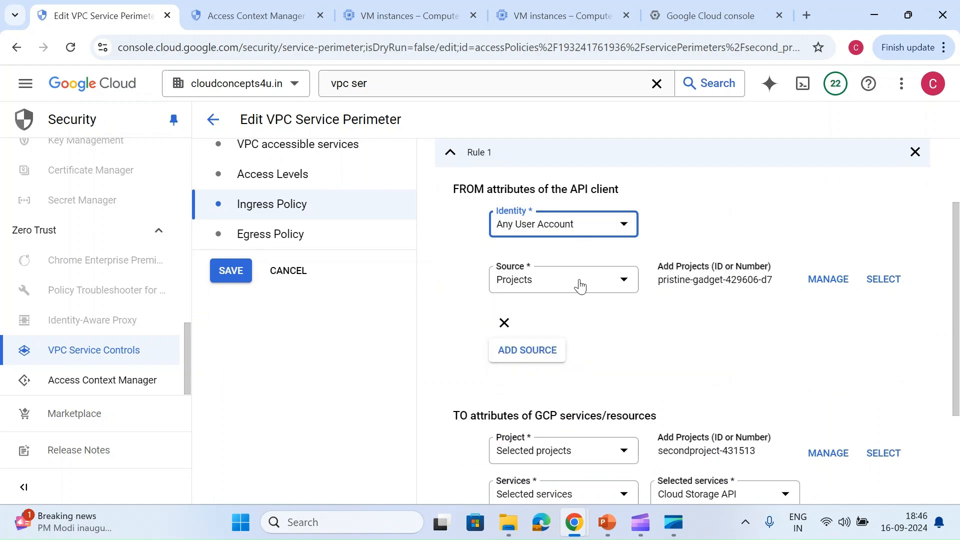
click(580, 286)
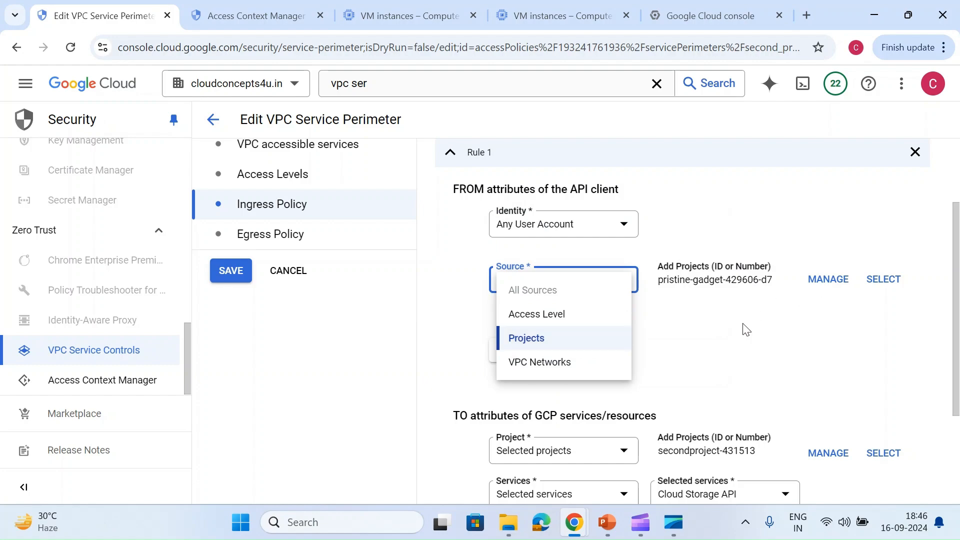
Replace the ingress rule's project source with All Sources, keep Any User Account as the identity, and save the perimeter.
click(746, 330)
click(503, 322)
click(555, 292)
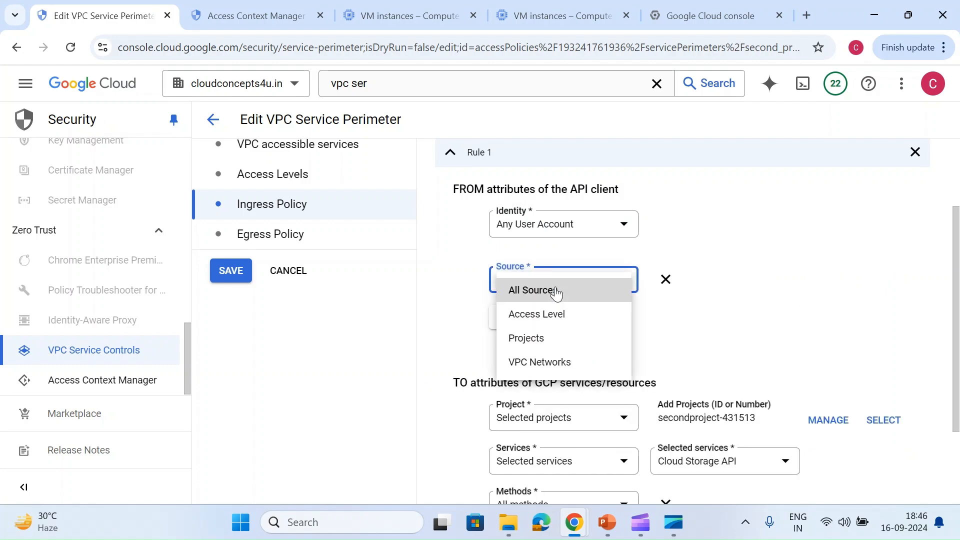
click(558, 295)
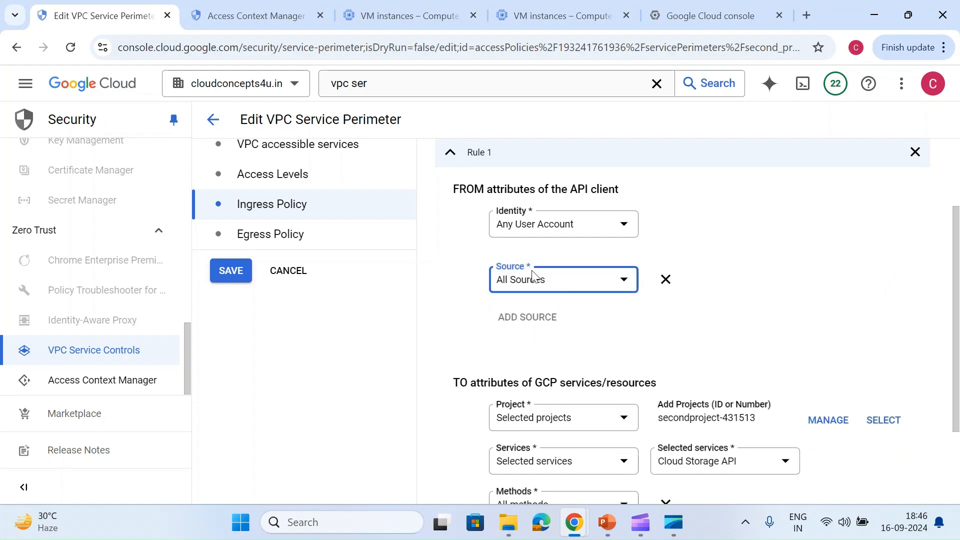
click(523, 231)
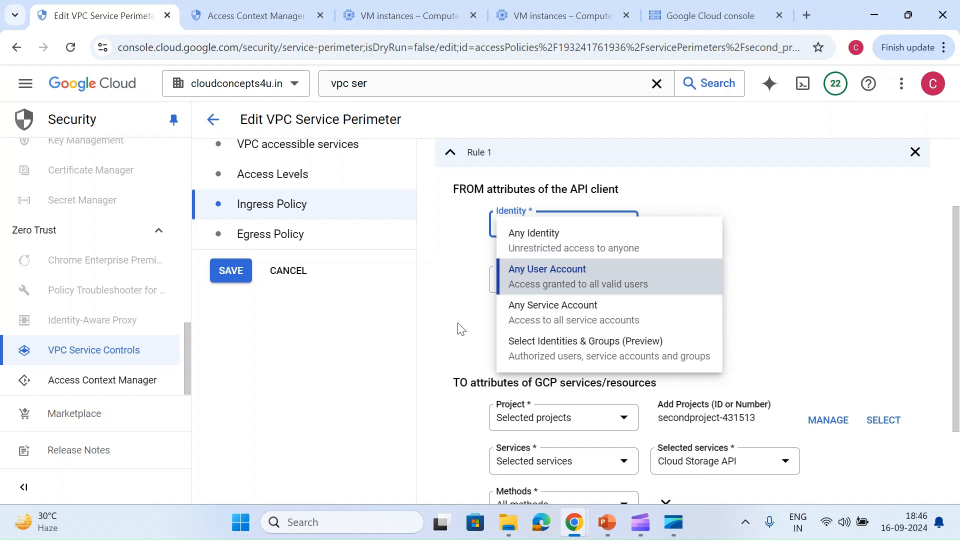
click(434, 305)
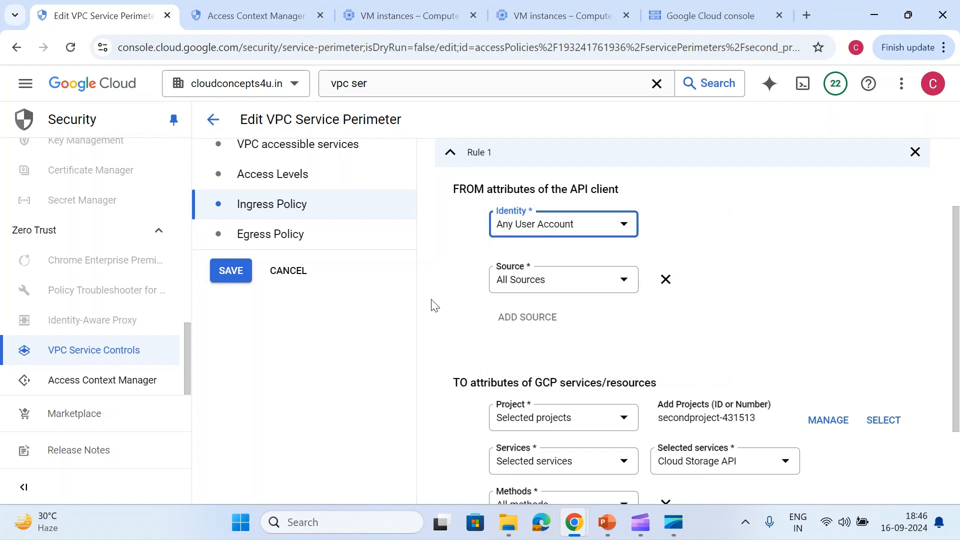
click(216, 279)
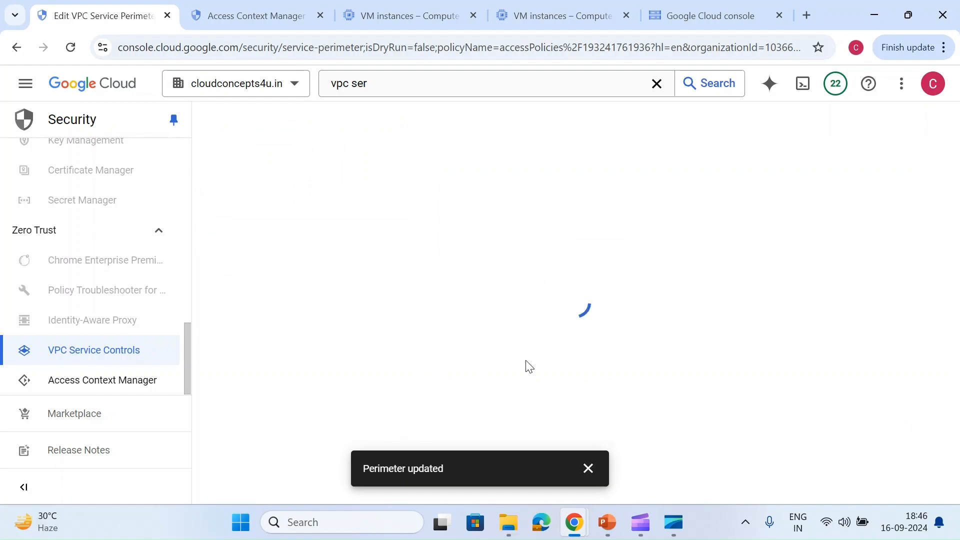
click(596, 470)
Return to the first-project-vm SSH session and show its active account with gcloud config list.
click(629, 450)
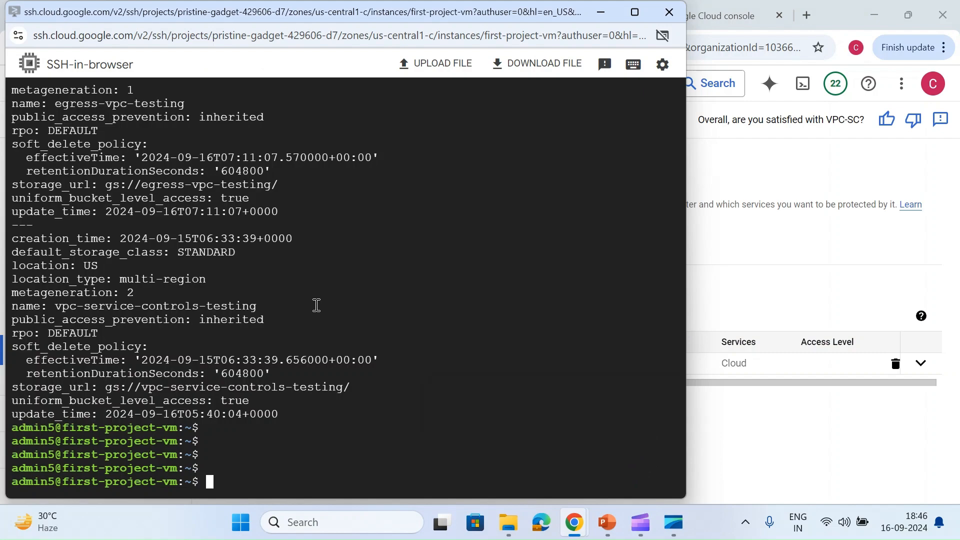
text(gcloud congi)
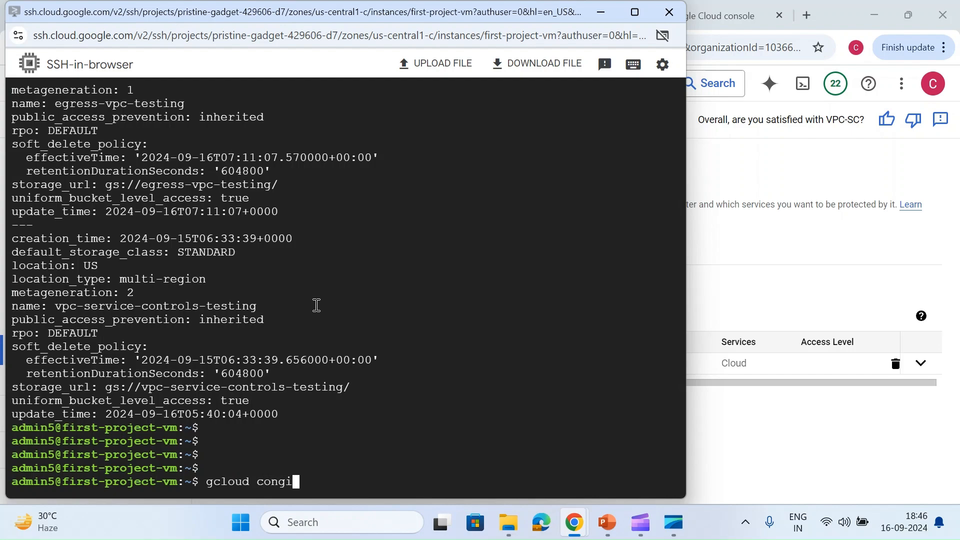
key(BackSpace)
text(fig list)
key(Return)
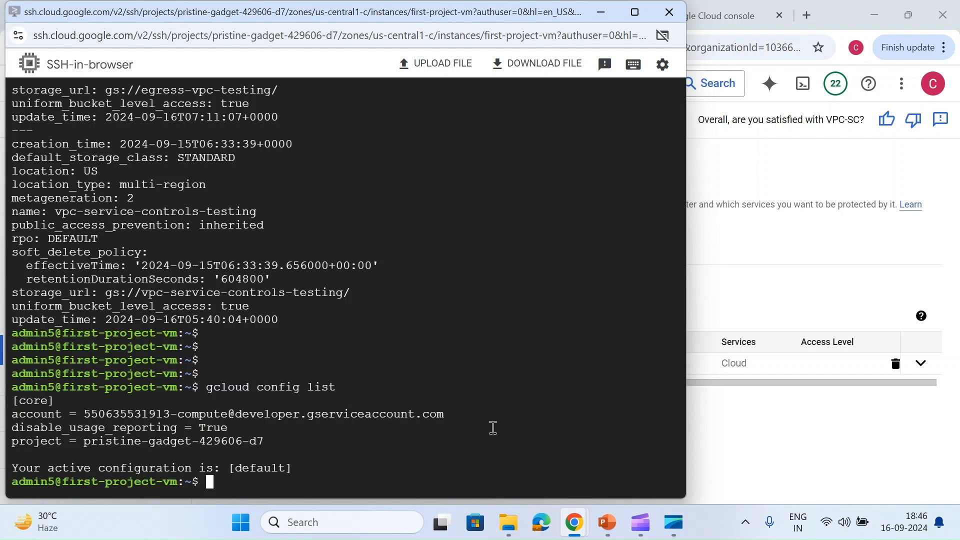
List secondproject-431513's storage buckets from first-project-vm under the Any User Account ingress rule.
key(Return)
key(Return)
key(Return)
text(gcloud storage buckets  list --project=secondproject-431513)
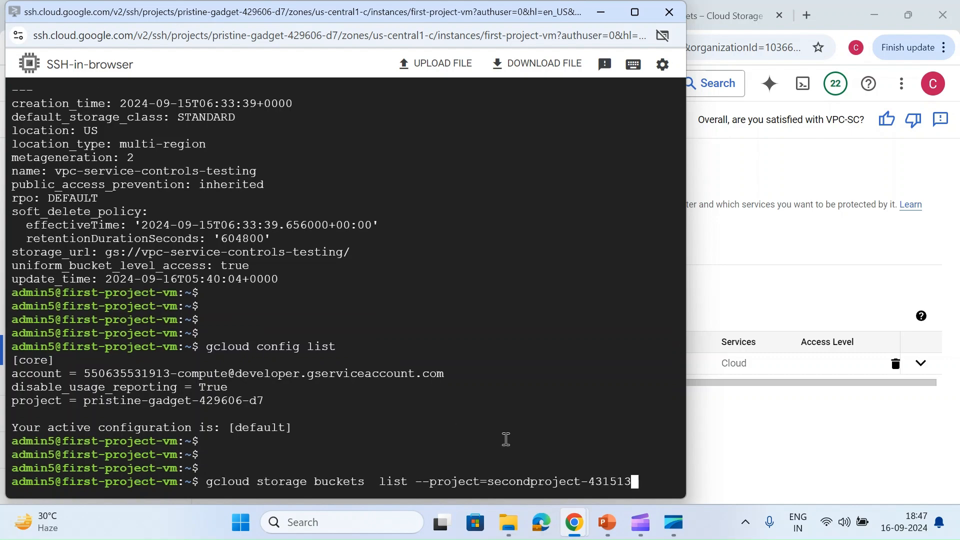
key(Return)
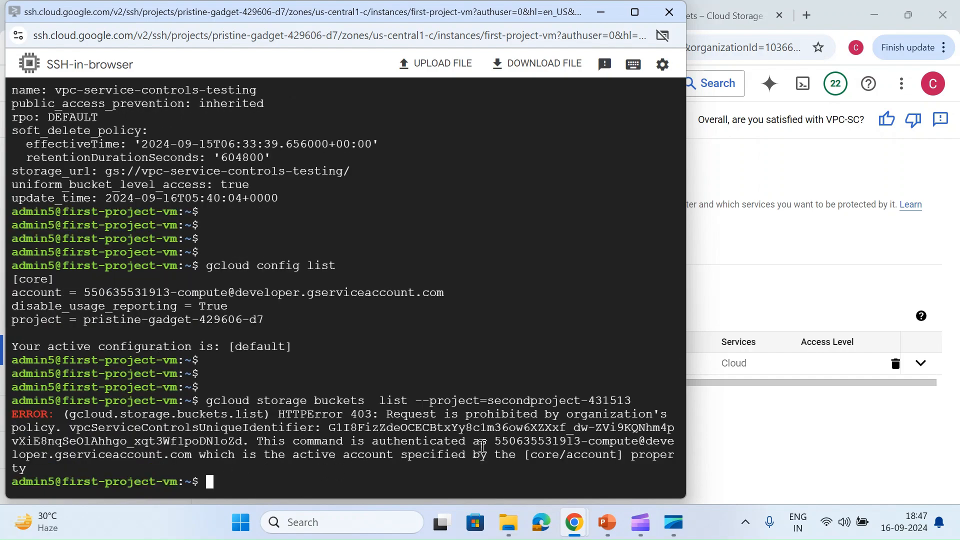
Reload SecondProject's Buckets page to test console access with Any User Account allowed from All Sources.
click(715, 279)
click(674, 10)
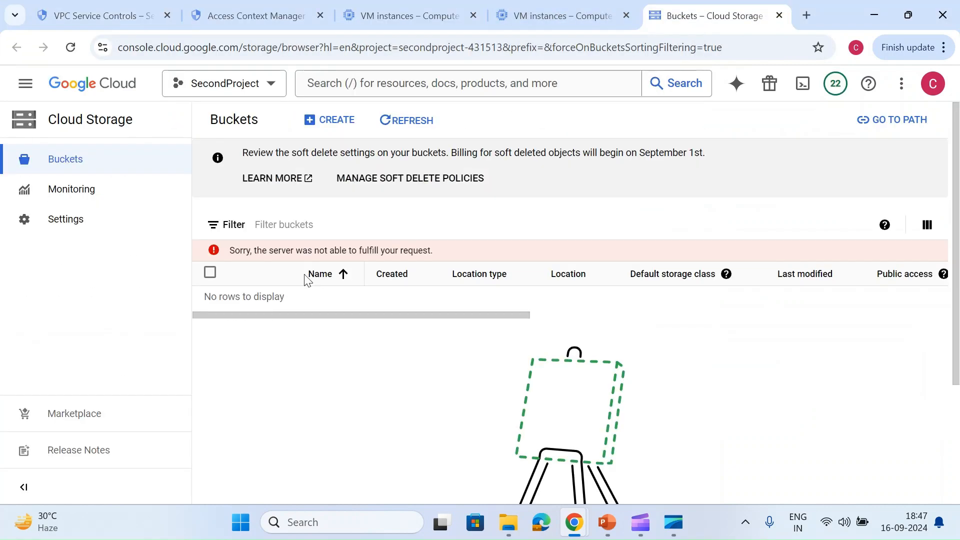
click(70, 47)
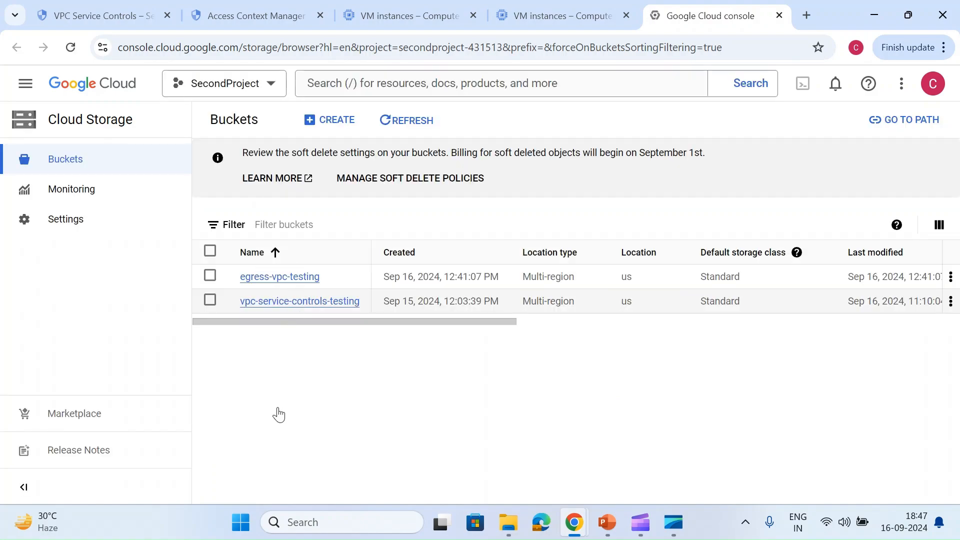
Review the ingress policy in the enforced second-project perimeter's configuration, then leave the editor without saving.
click(100, 16)
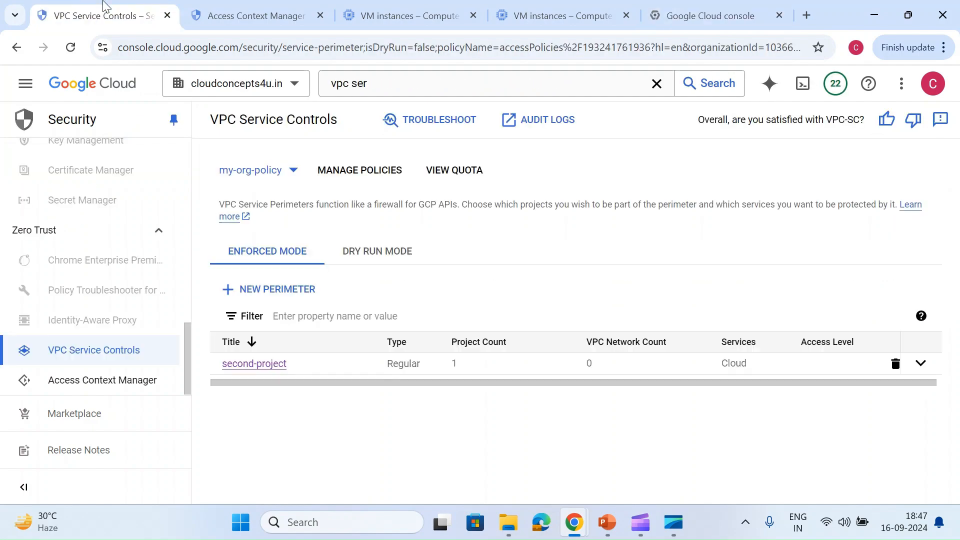
click(273, 369)
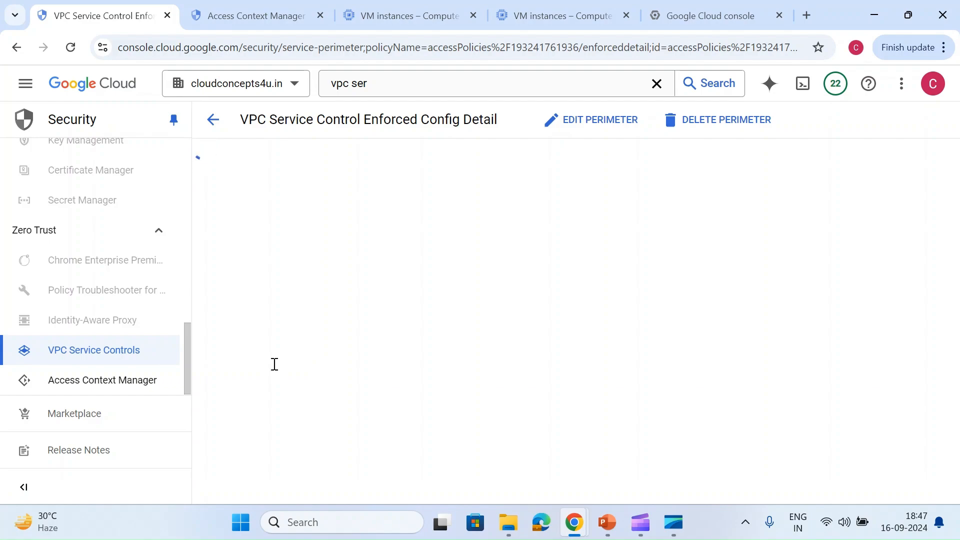
click(552, 125)
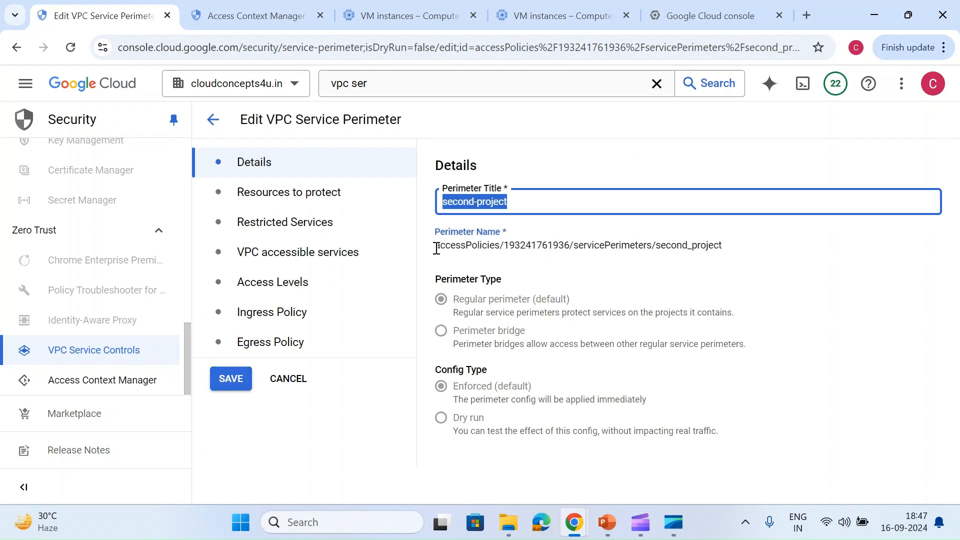
click(275, 316)
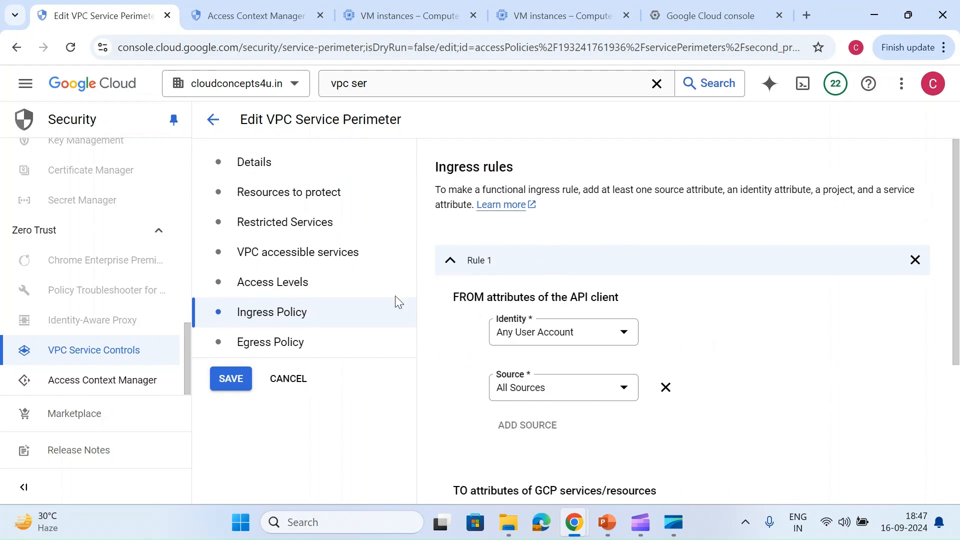
click(301, 378)
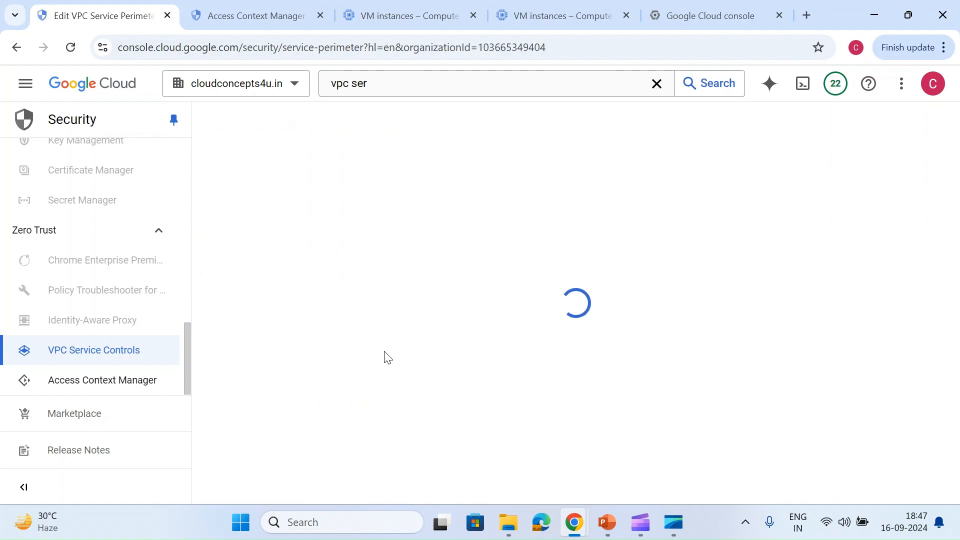
Review the ingress rule in second-project's dry run configuration, then cancel and return to the enforced perimeters.
click(376, 261)
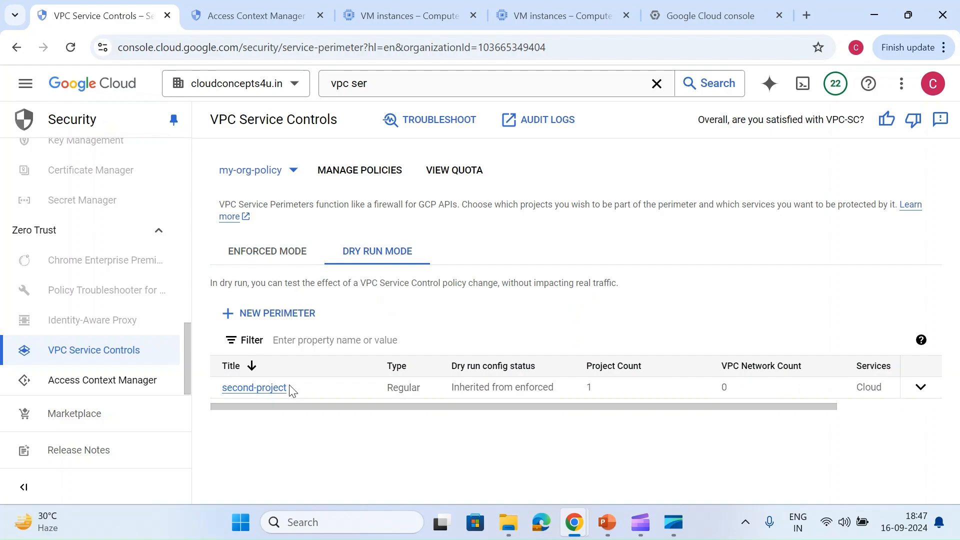
click(255, 389)
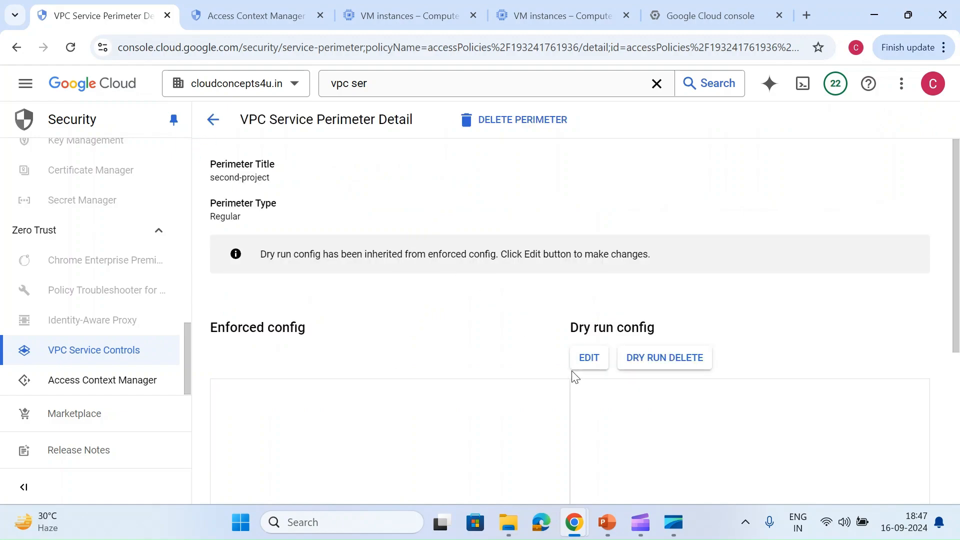
click(585, 361)
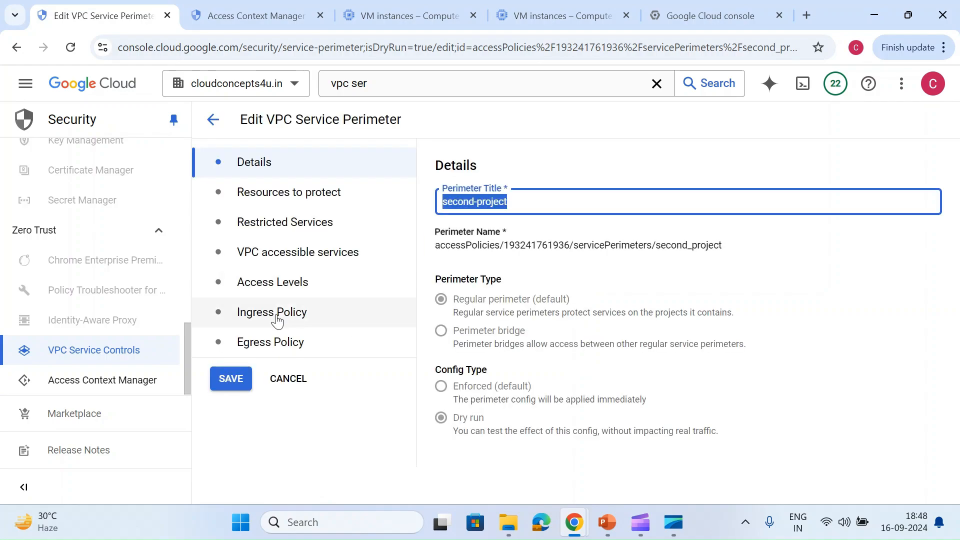
click(277, 320)
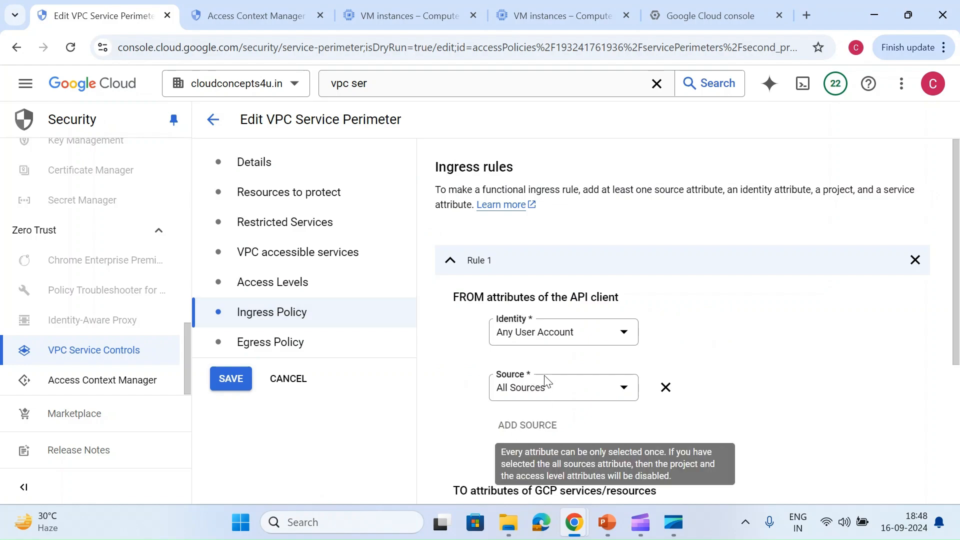
scroll(546, 381, down, 2)
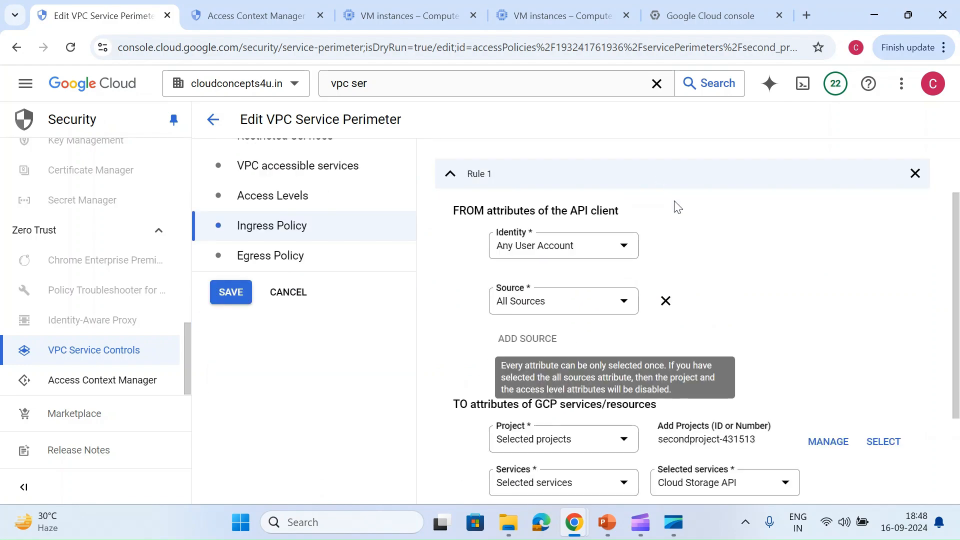
scroll(419, 300, up, 1)
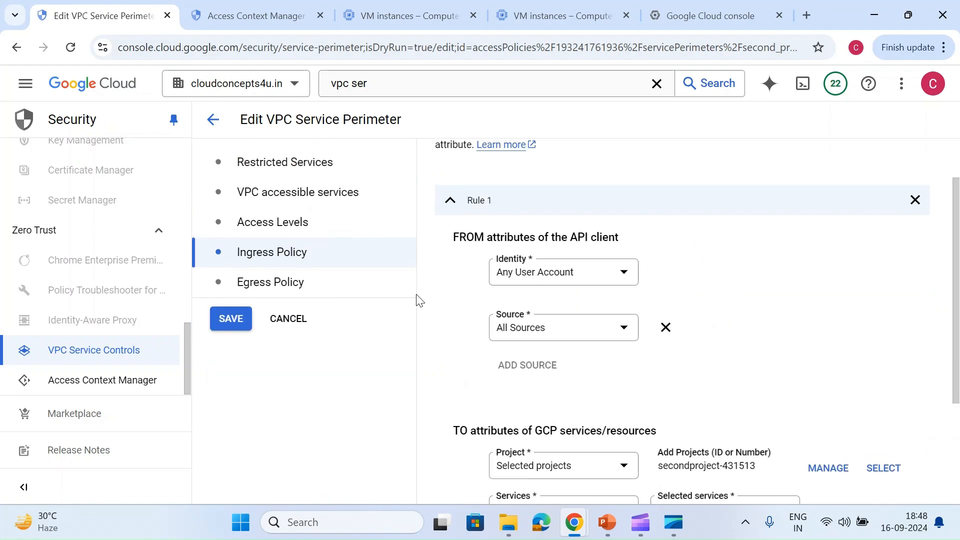
click(295, 359)
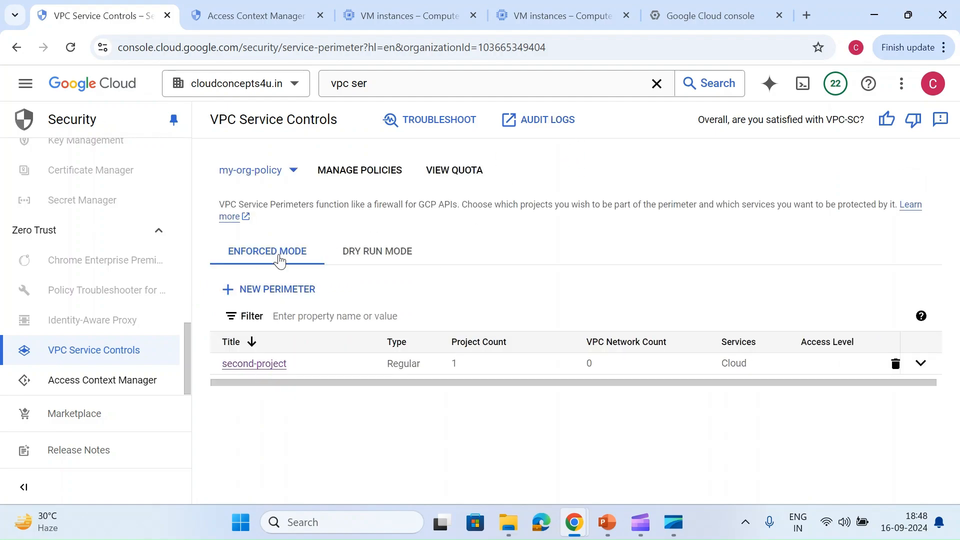
Open the enforced second-project perimeter for editing and go to its egress policy.
click(254, 364)
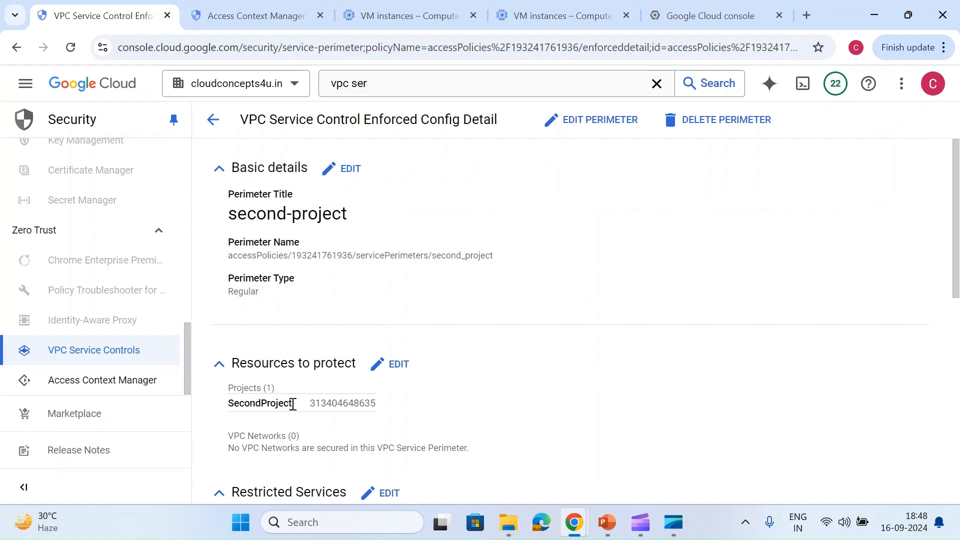
scroll(293, 404, down, 5)
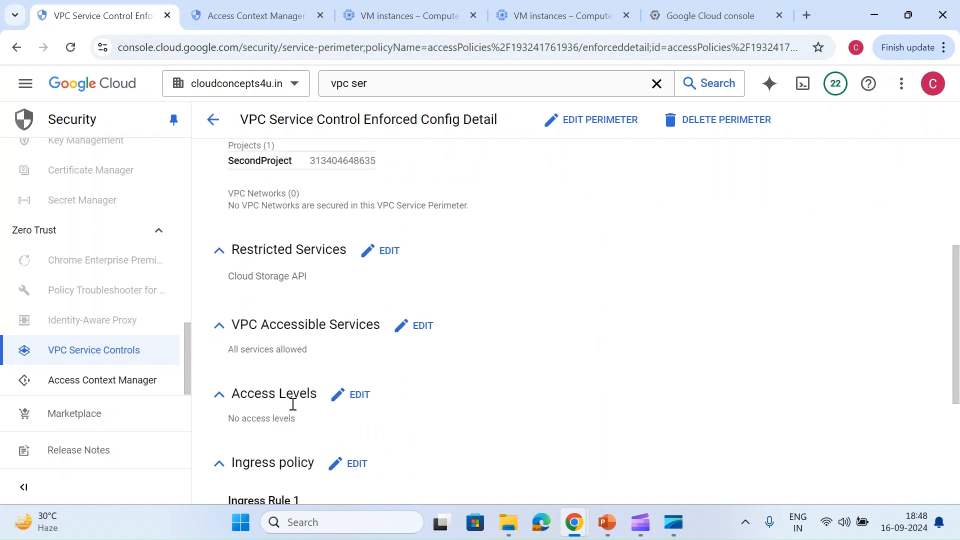
click(605, 120)
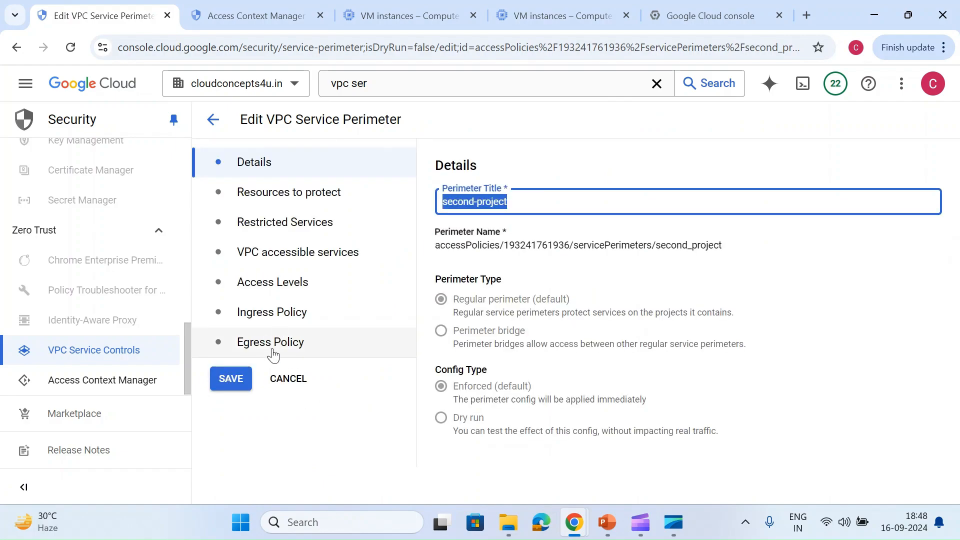
click(278, 339)
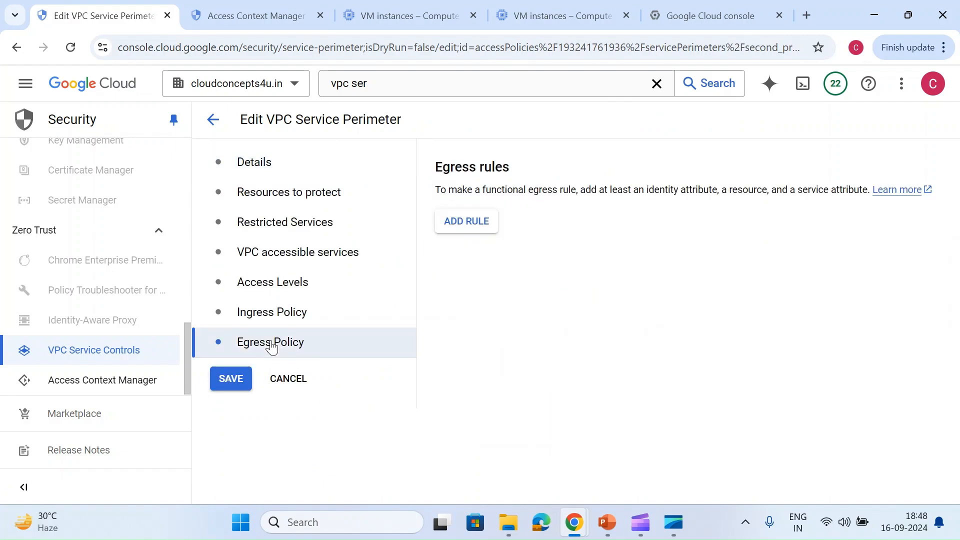
click(294, 319)
click(304, 336)
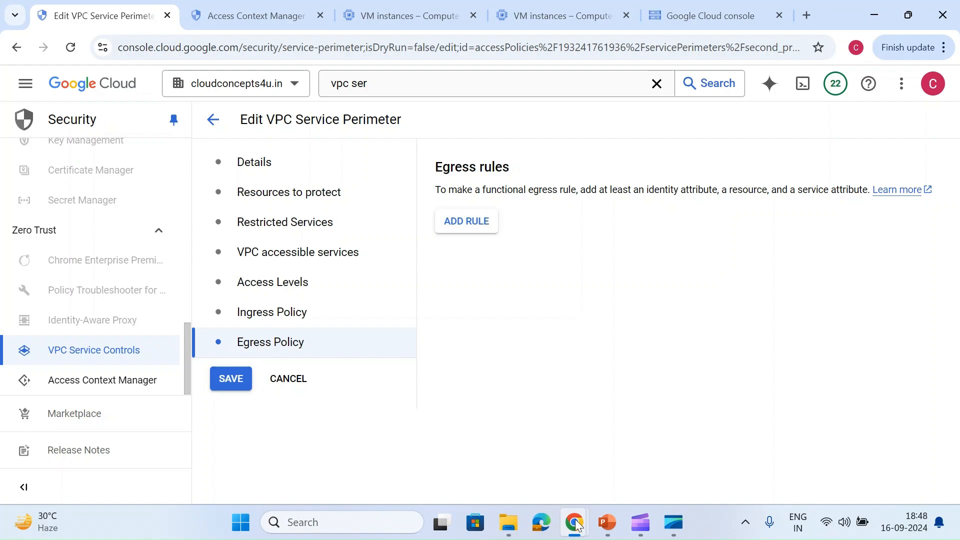
Open an SSH session to SecondProject's newvm and list the storage buckets of project pristine-gadget-429606-d7.
click(526, 6)
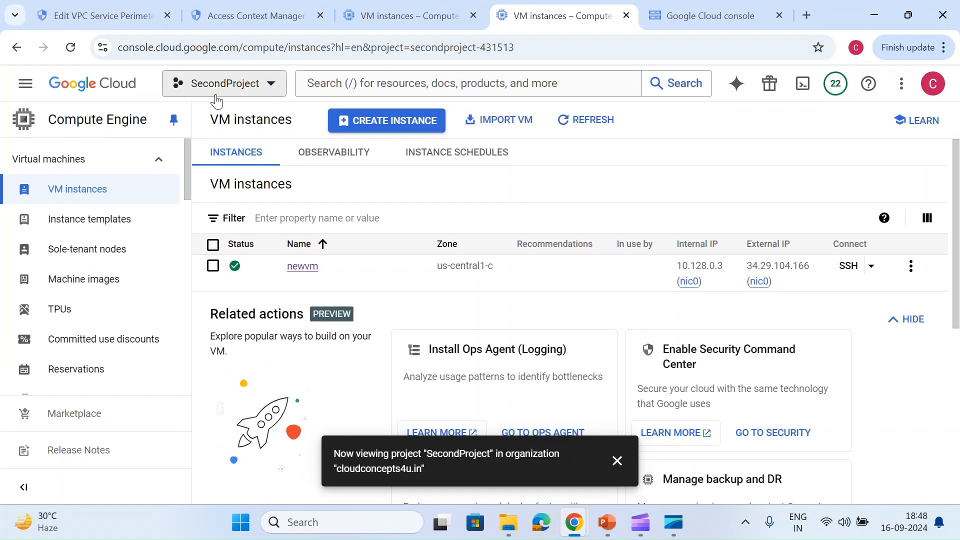
click(849, 265)
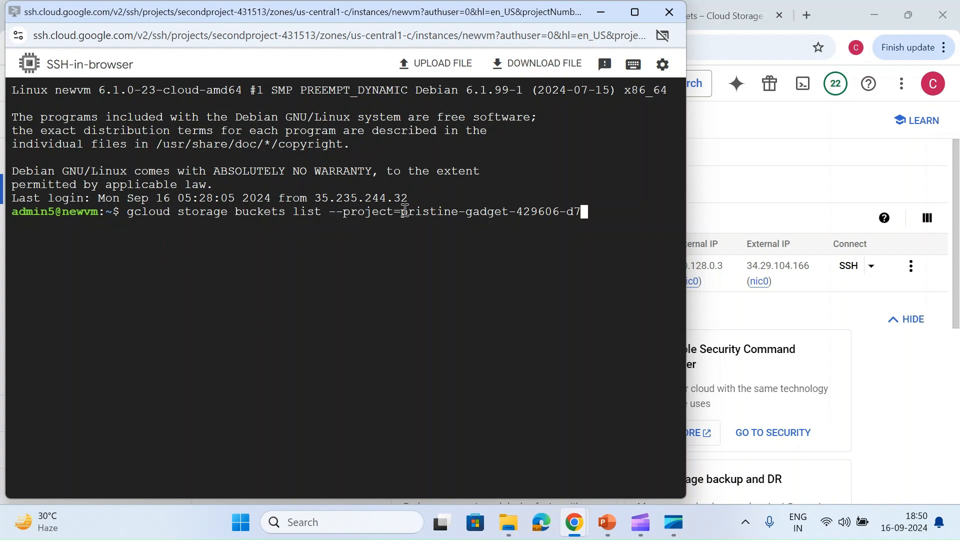
key(Return)
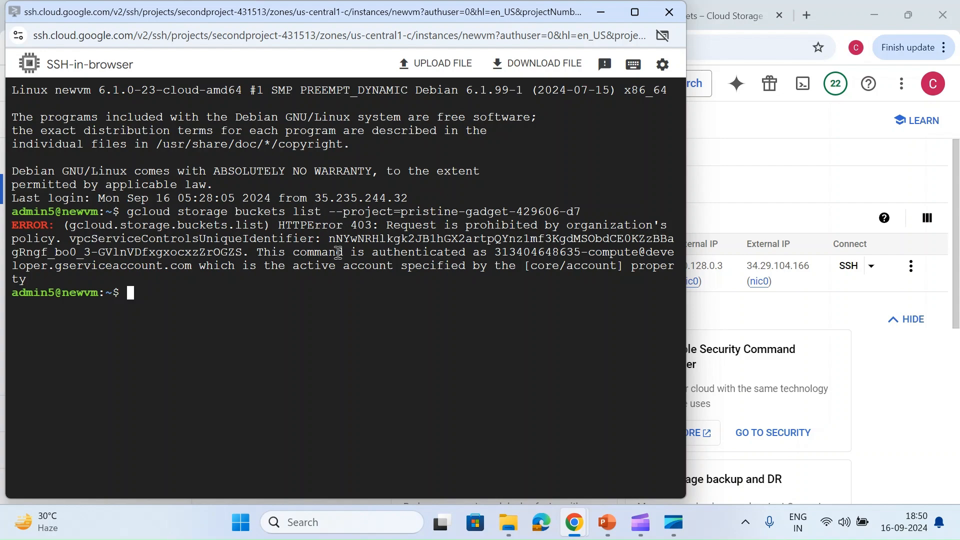
Return to the second-project perimeter's egress policy and add a rule with Any Identity as the API client identity.
click(906, 196)
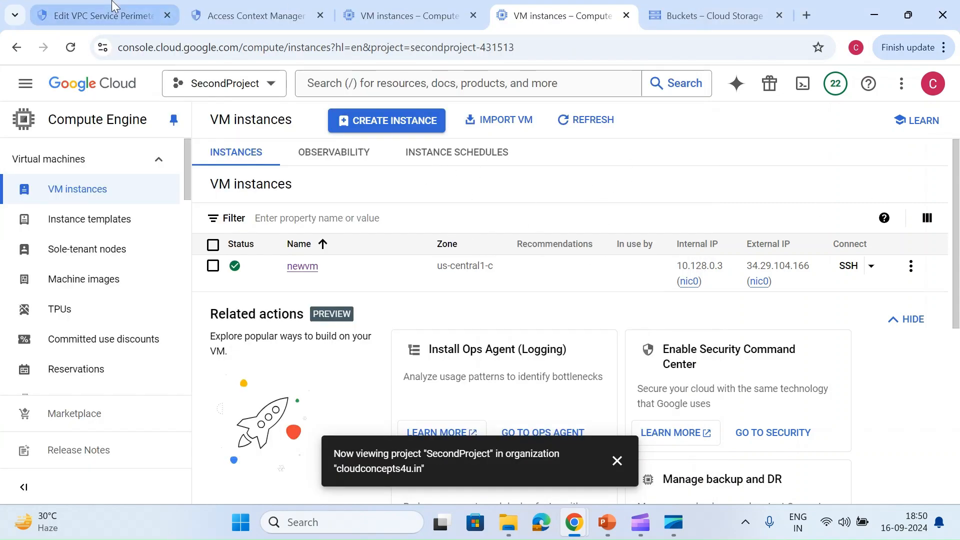
click(215, 6)
click(124, 6)
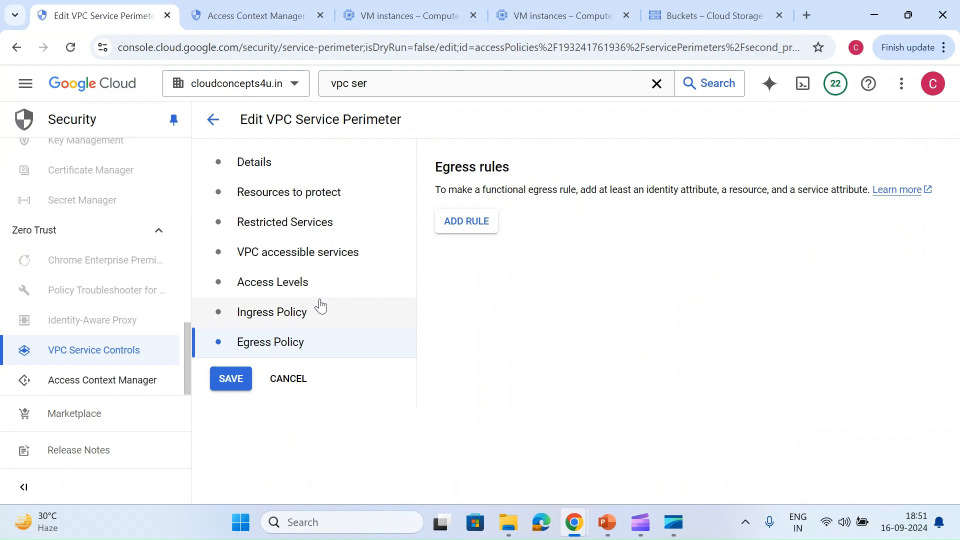
click(493, 228)
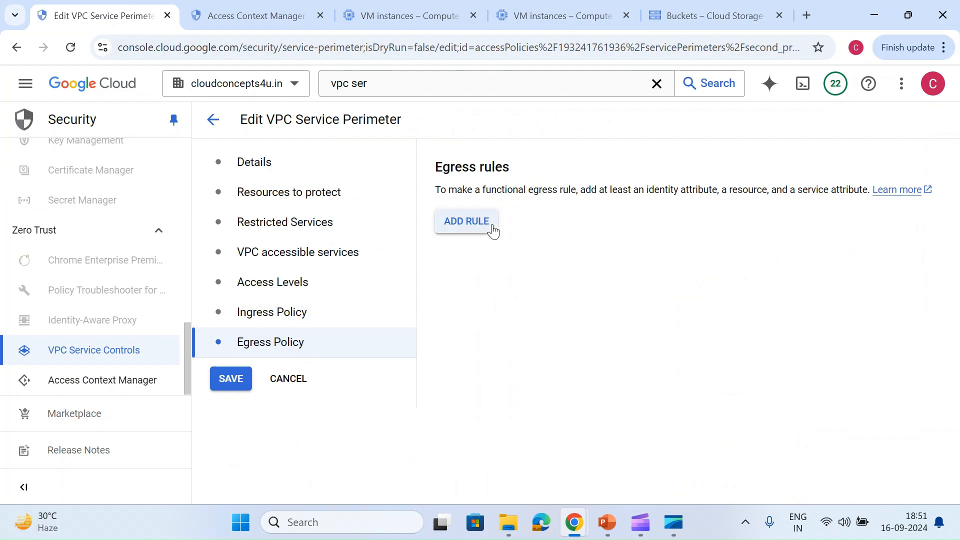
click(524, 337)
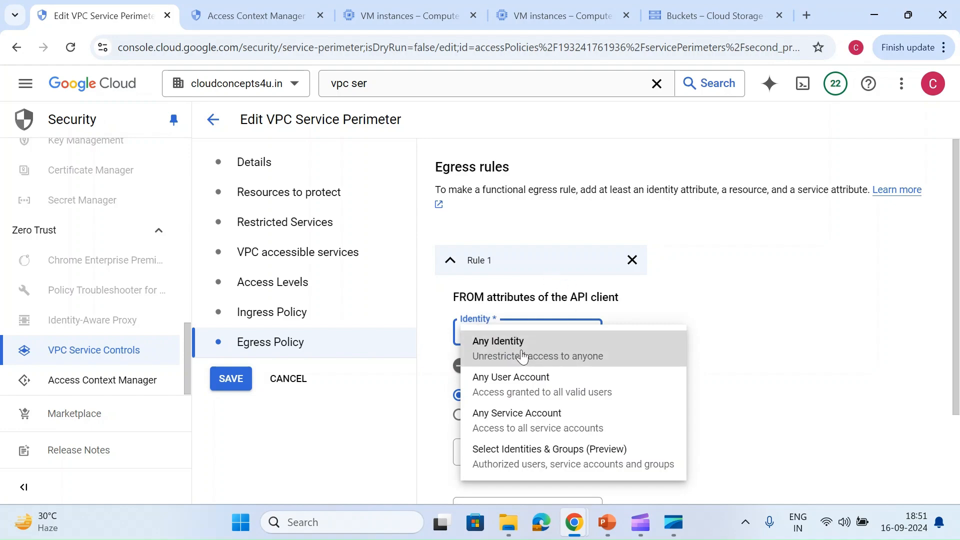
click(494, 356)
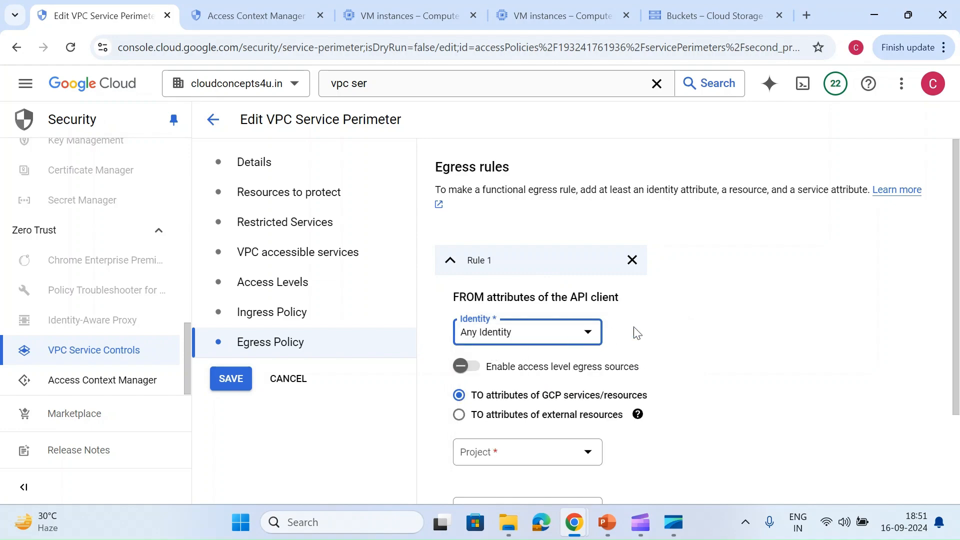
Examine the egress rule's external resource options and resource entry form, then cancel and return the target to GCP services/resources.
scroll(634, 326, down, 2)
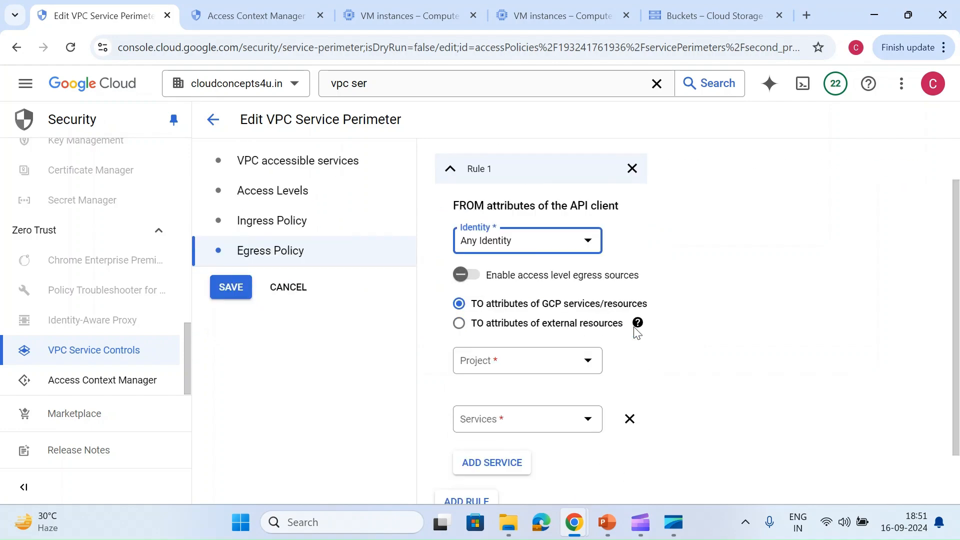
click(519, 315)
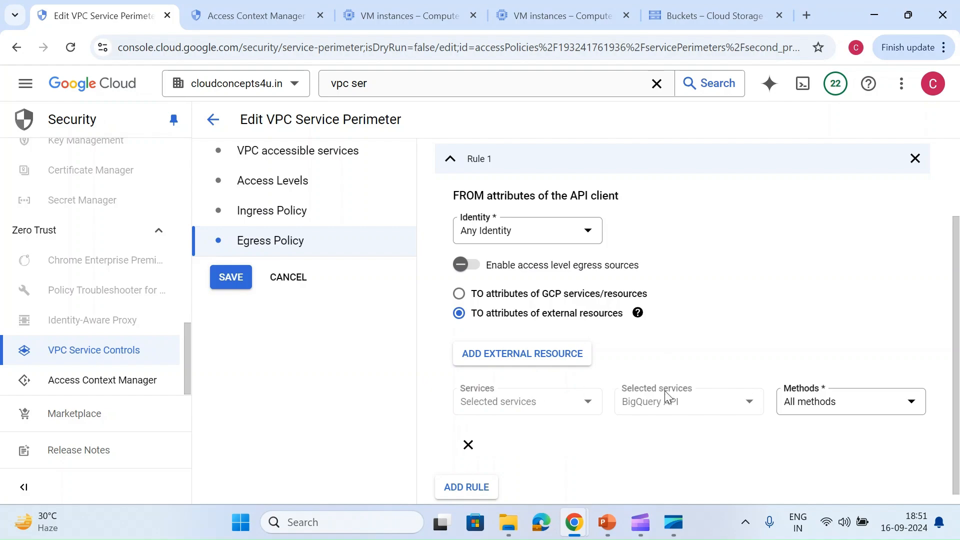
click(809, 400)
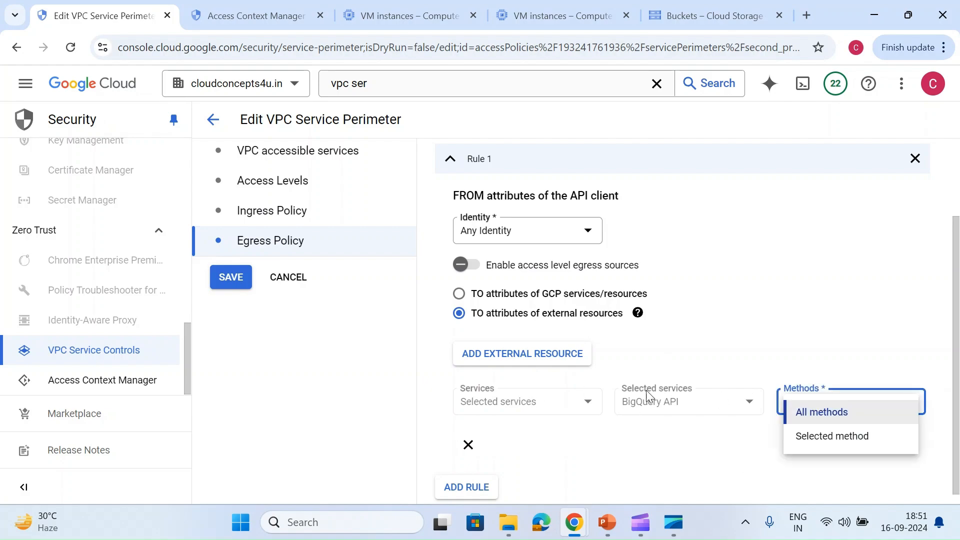
click(538, 361)
click(538, 360)
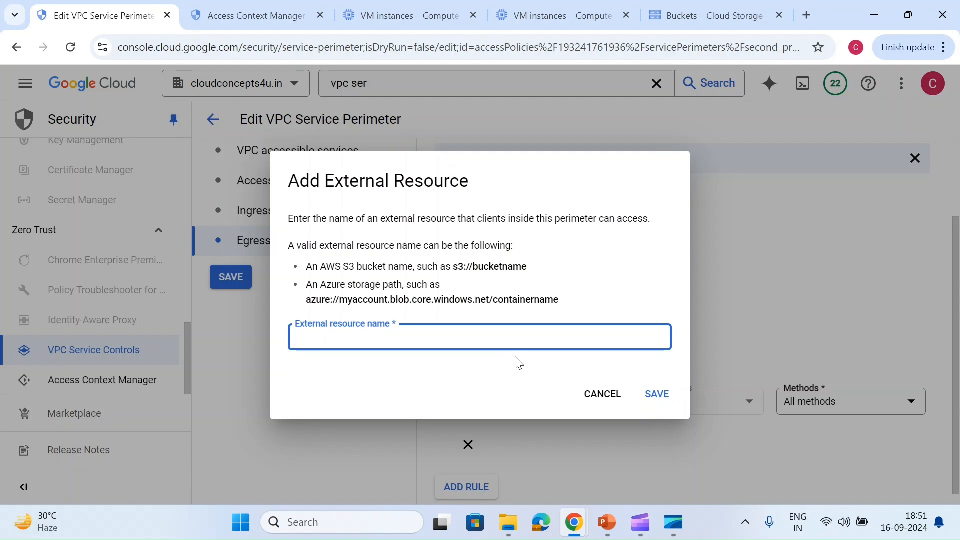
click(585, 397)
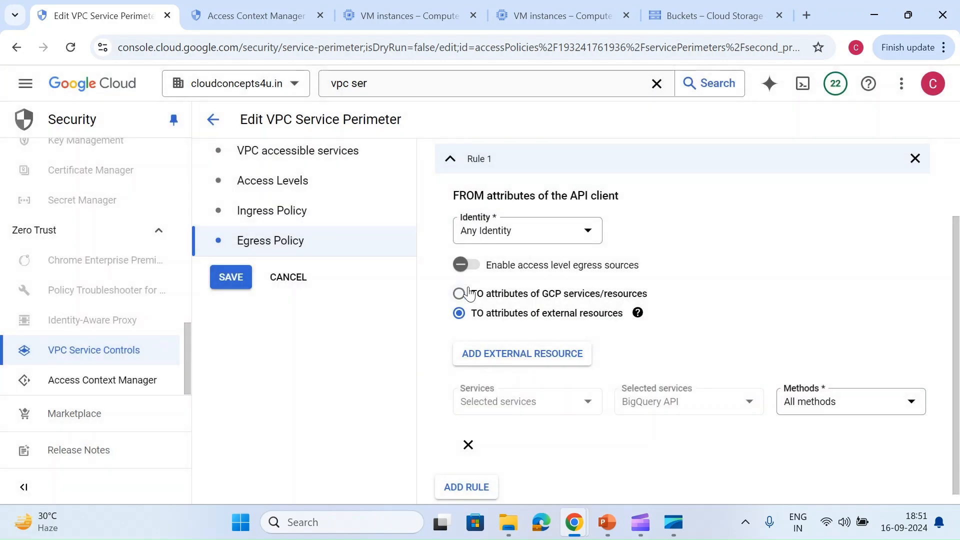
click(474, 298)
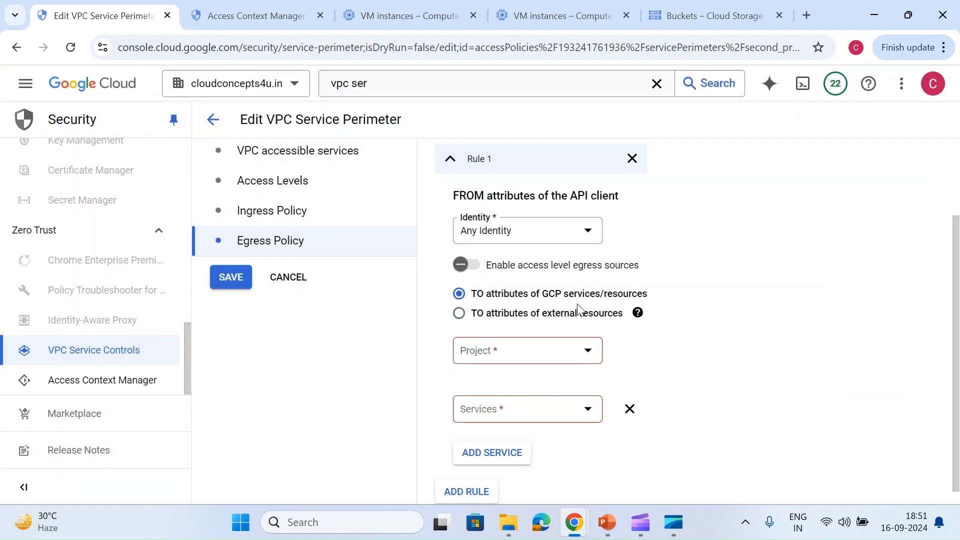
Limit the egress rule to selected projects and add My First Project (pristine-gadget-429606-d7).
click(519, 354)
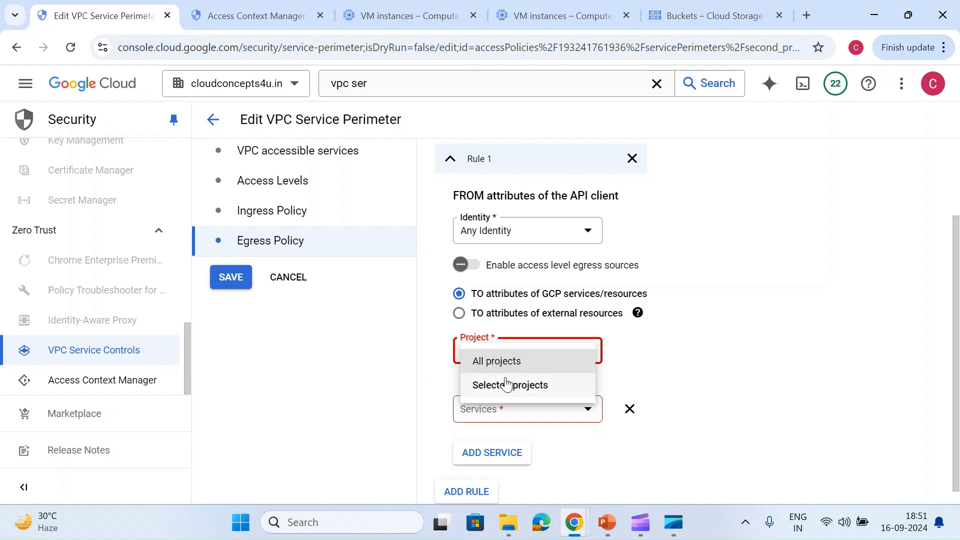
click(506, 384)
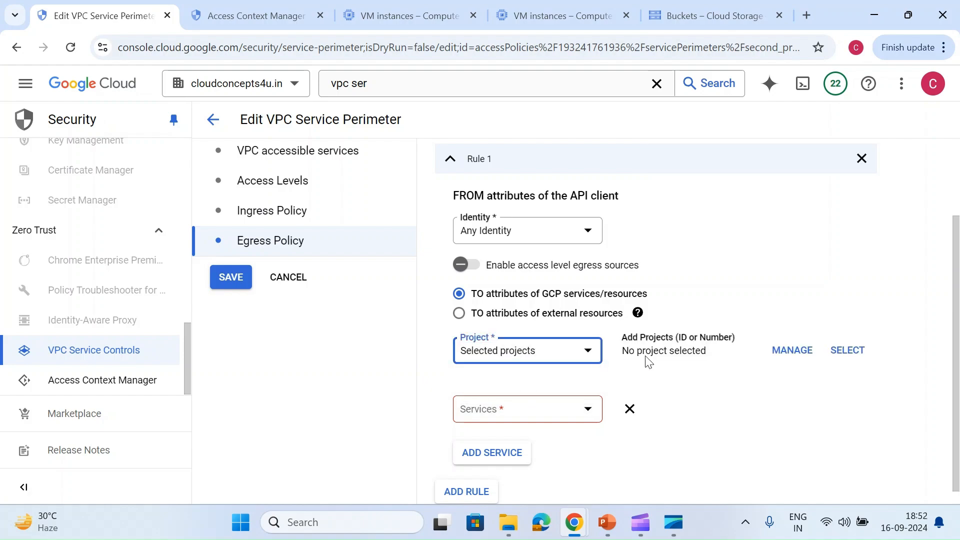
click(848, 352)
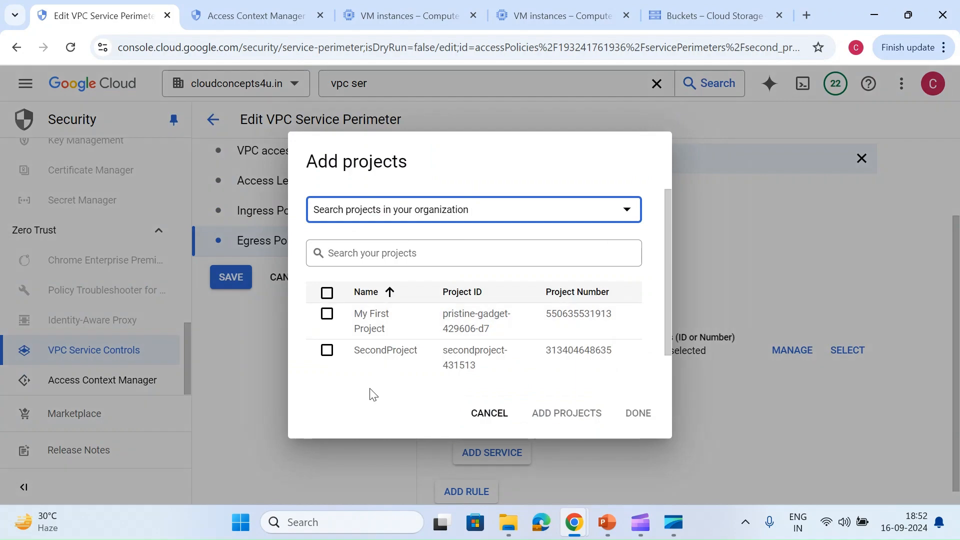
click(343, 325)
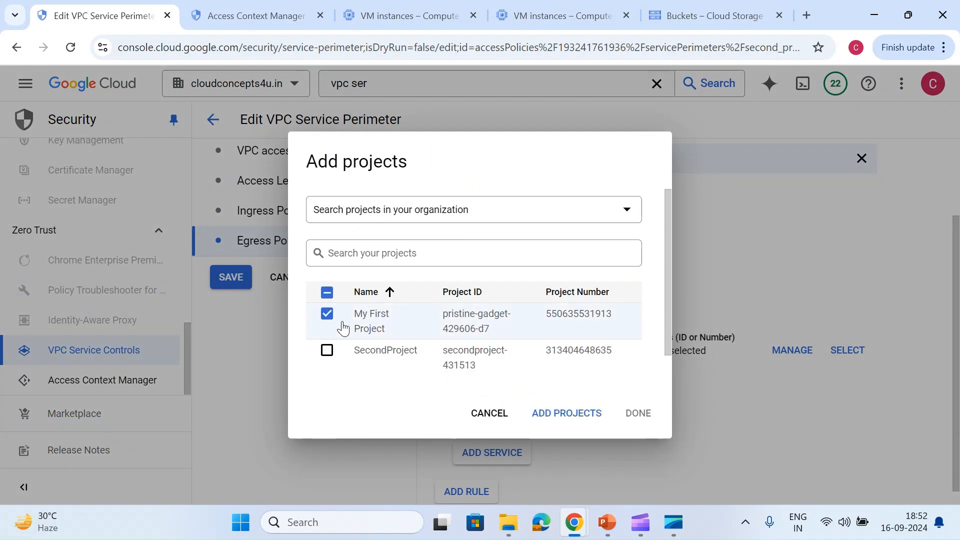
click(576, 414)
click(631, 413)
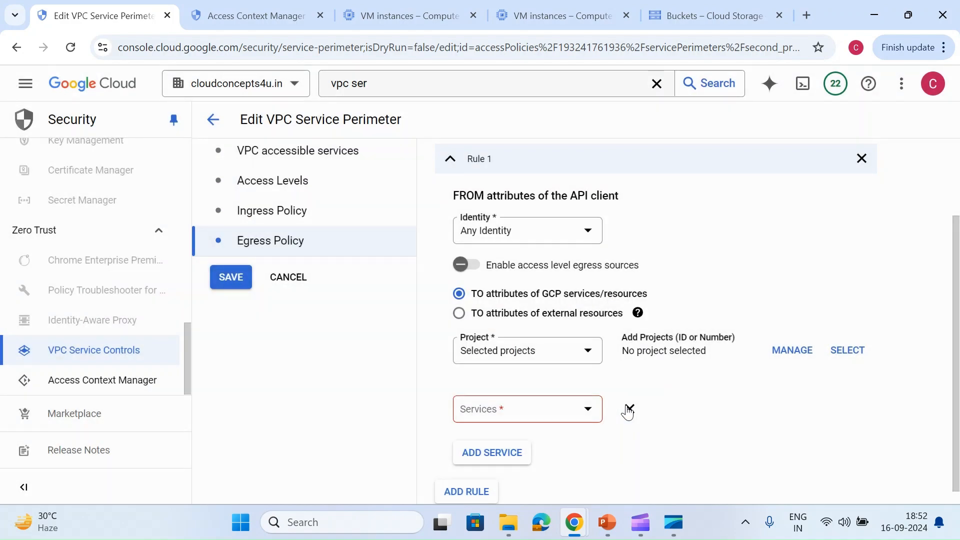
Limit the egress rule's services to the Cloud Storage API.
scroll(628, 410, down, 1)
click(534, 405)
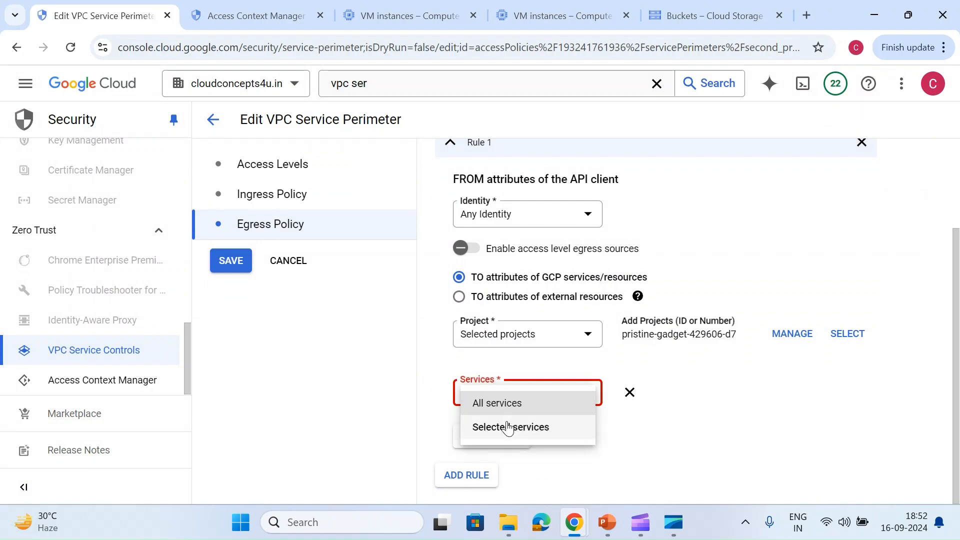
click(533, 427)
click(671, 401)
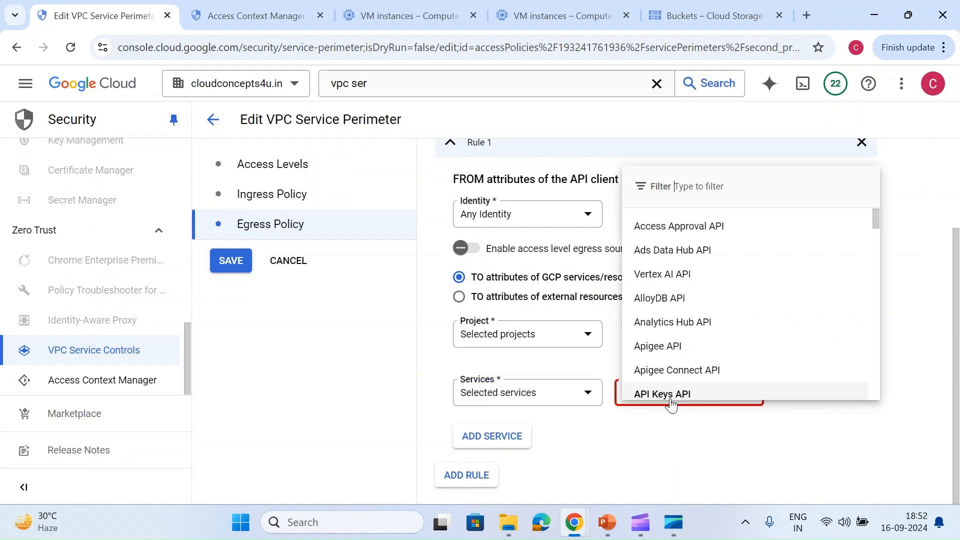
text(storage)
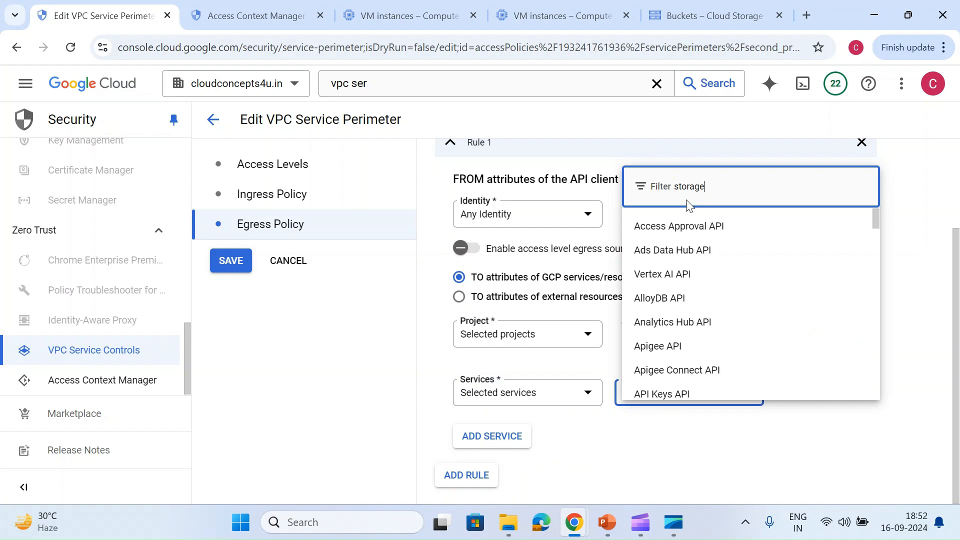
click(670, 337)
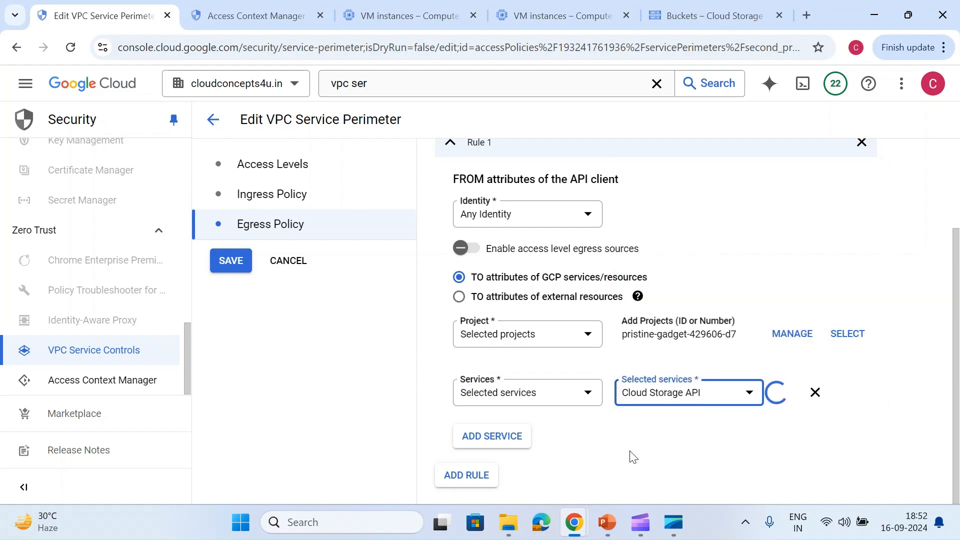
Keep the Cloud Storage API methods at All methods after checking the Selected method option, and save the perimeter.
click(819, 404)
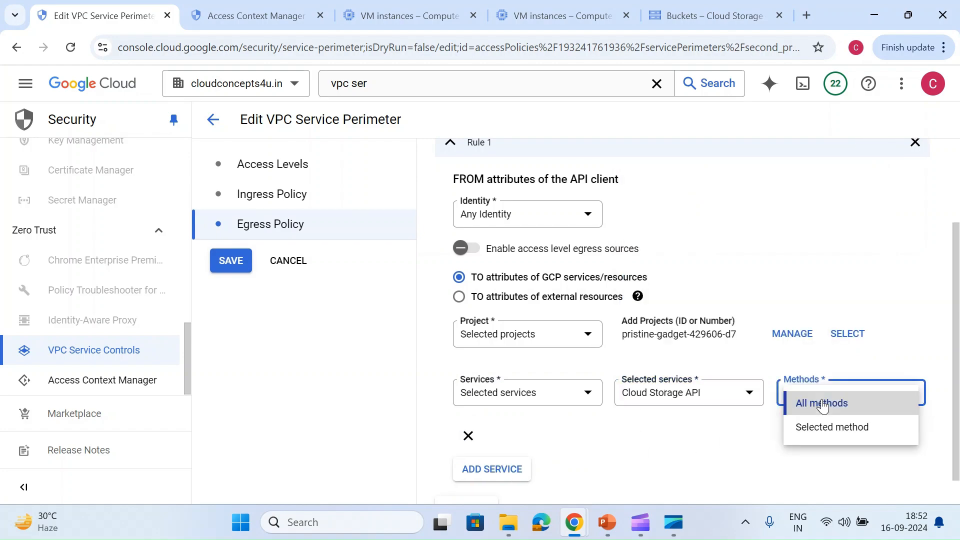
click(817, 438)
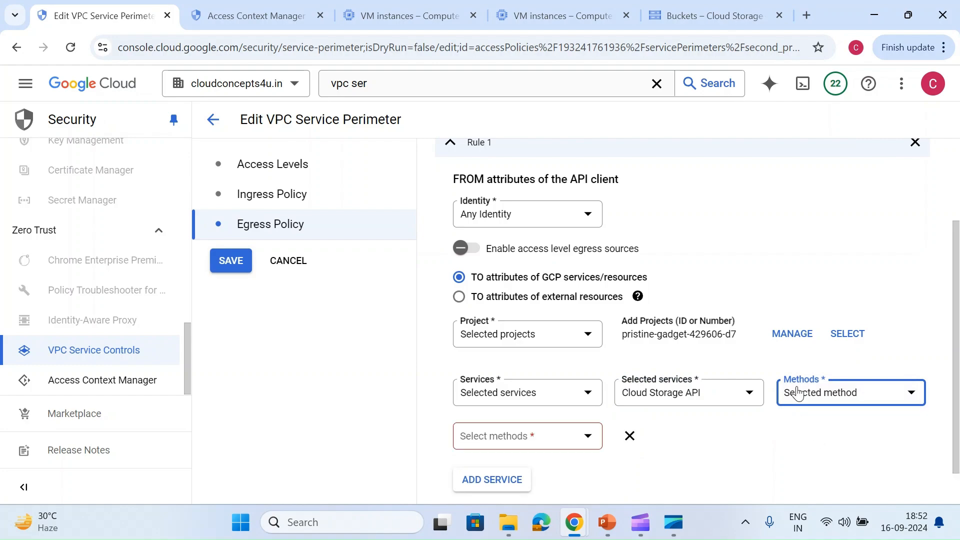
click(798, 393)
click(550, 431)
click(546, 435)
click(843, 435)
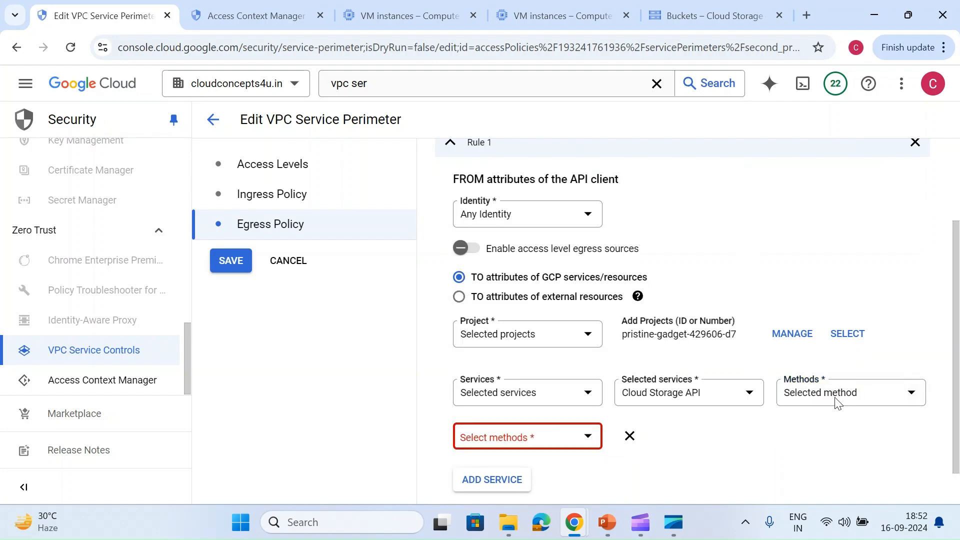
click(831, 395)
click(810, 401)
scroll(739, 456, down, 1)
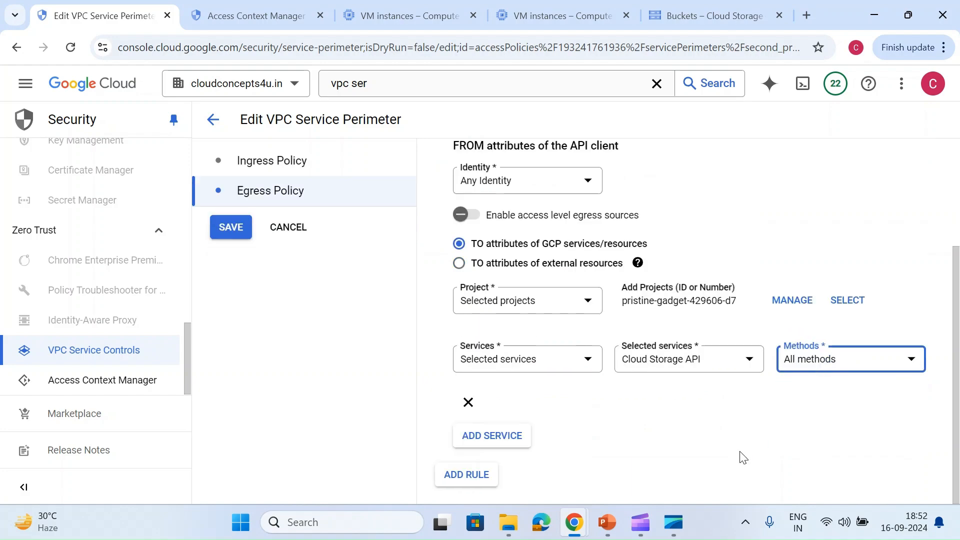
click(231, 230)
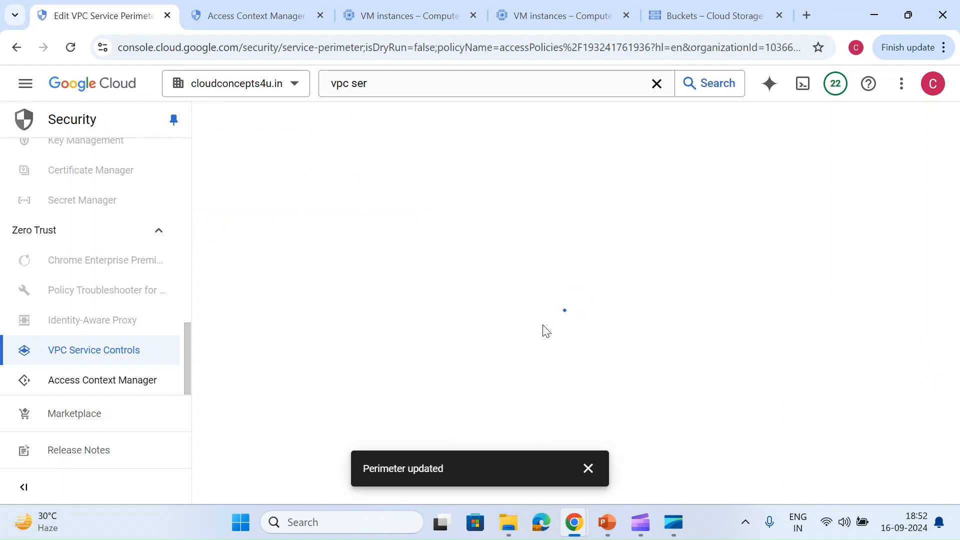
Rerun the bucket listing for project pristine-gadget-429606-d7 in newvm's SSH session and review the bucket names in the output.
key(alt+Tab)
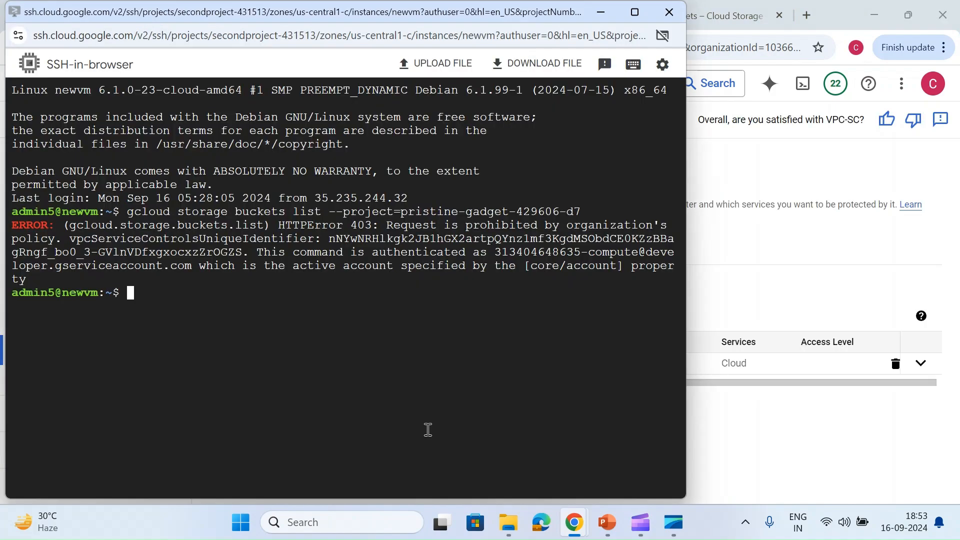
key(Return)
key(Return)
key(Up)
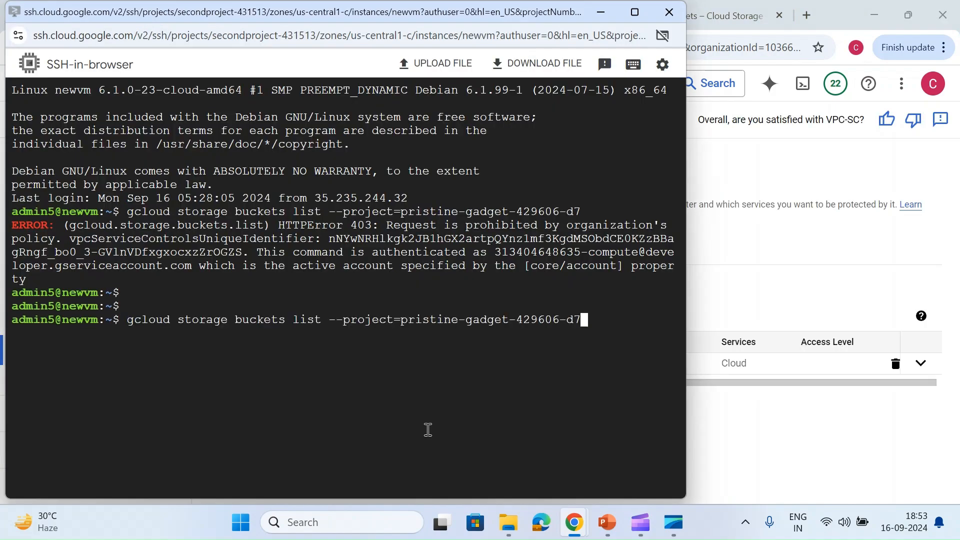
key(Return)
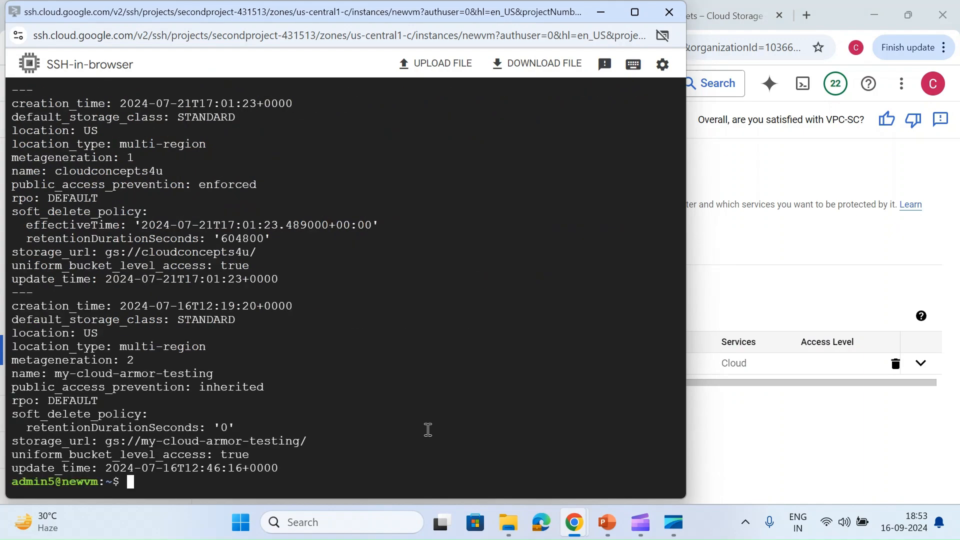
scroll(262, 366, up, 2)
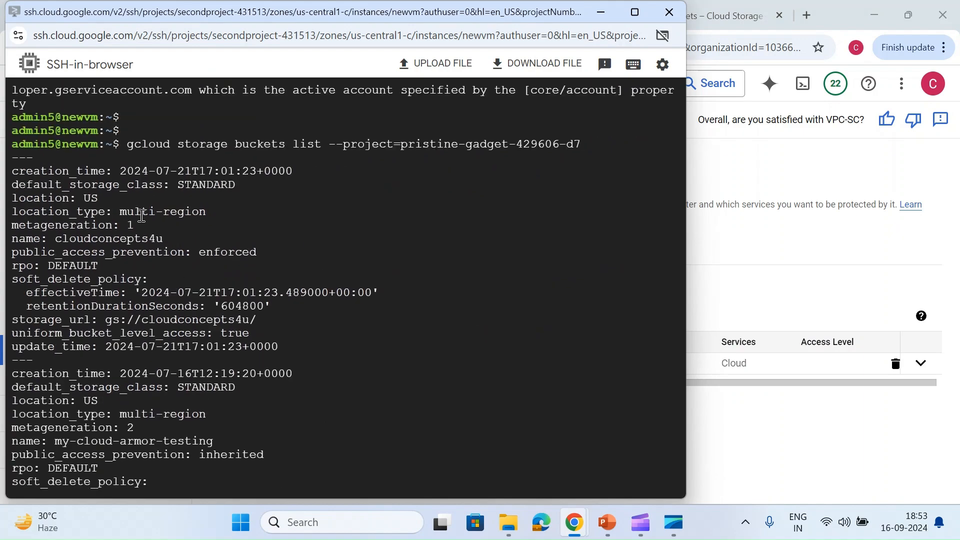
double_click(128, 235)
scroll(142, 331, down, 2)
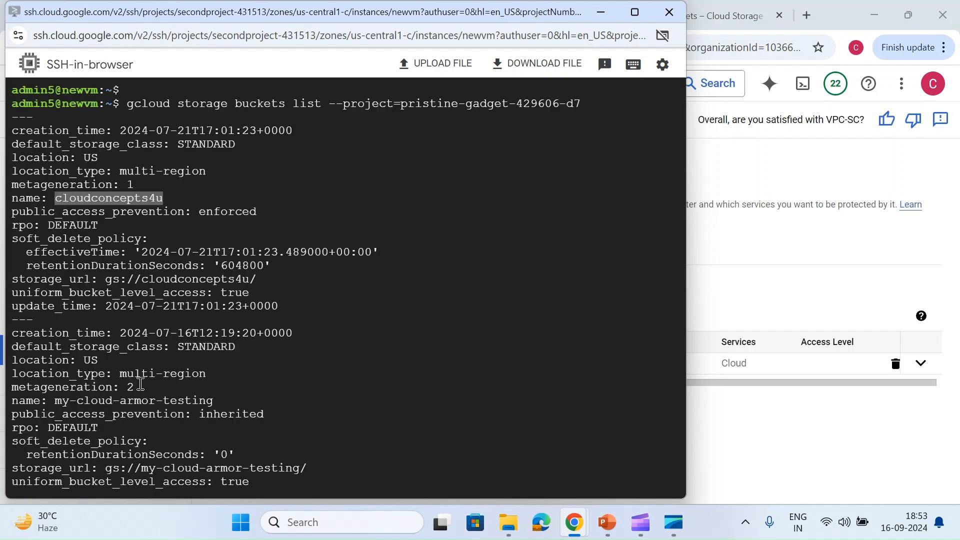
click(417, 346)
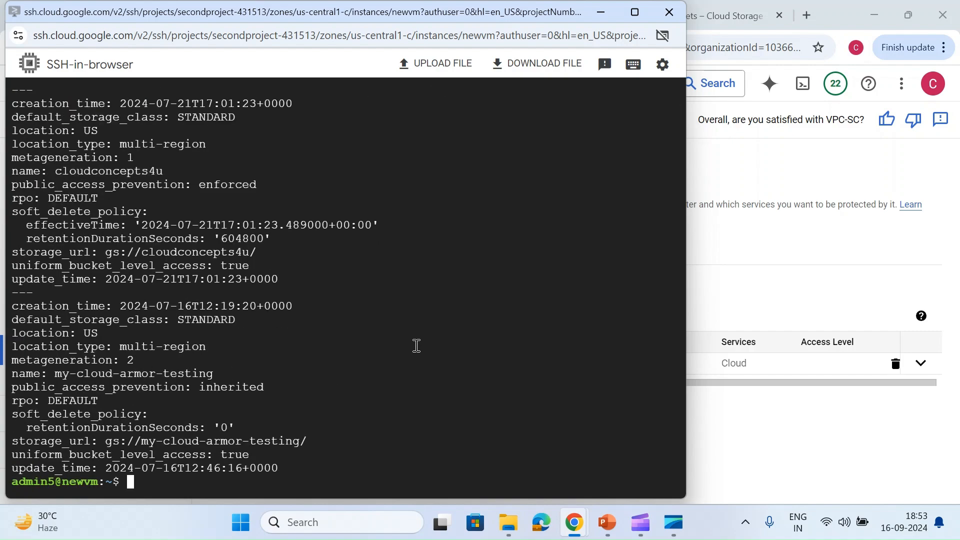
Begin a recursive copy command, gsutil cp -r, at a fresh prompt in newvm's SSH session.
key(Return)
key(Return)
key(Return)
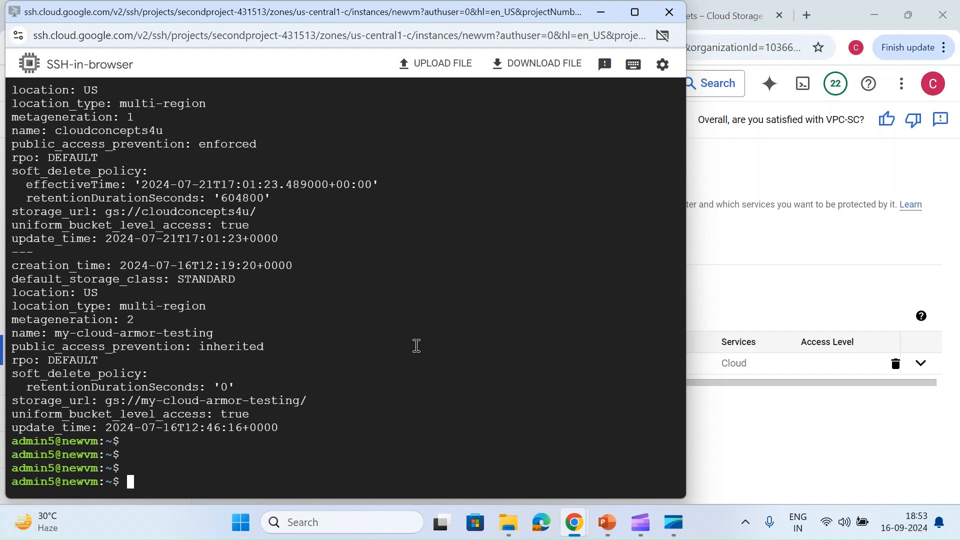
text(gsutil cp -r)
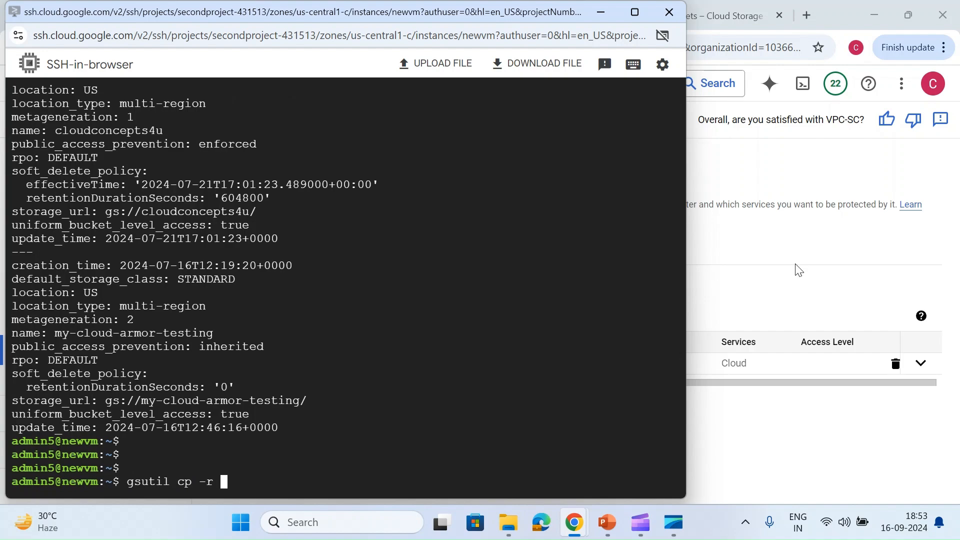
Open the vpc-service-controls-testing bucket in SecondProject's Cloud Storage.
click(750, 283)
click(712, 13)
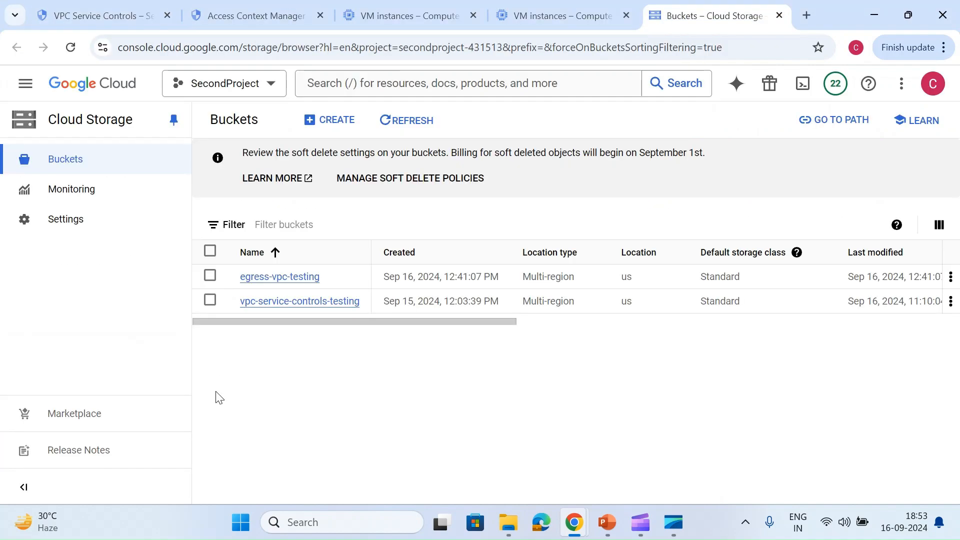
click(281, 307)
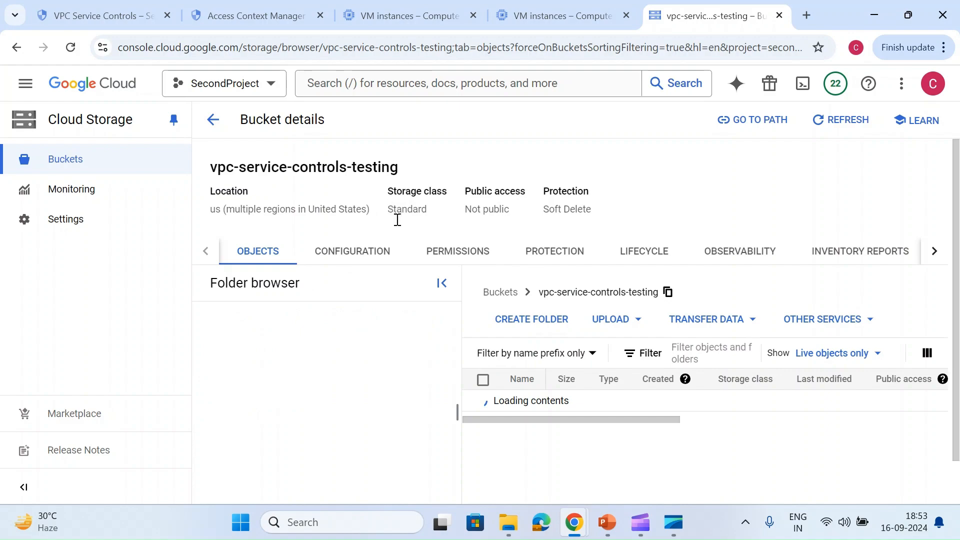
Copy the gsutil URI from the bucket's configuration and paste it as the source of the recursive copy command in newvm's SSH session.
click(344, 252)
scroll(452, 375, down, 3)
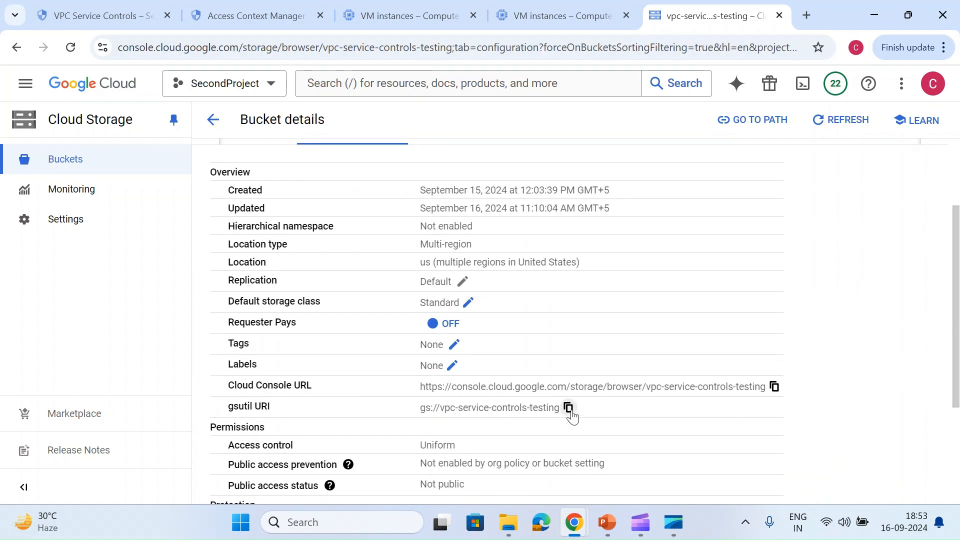
click(568, 409)
scroll(498, 366, up, 3)
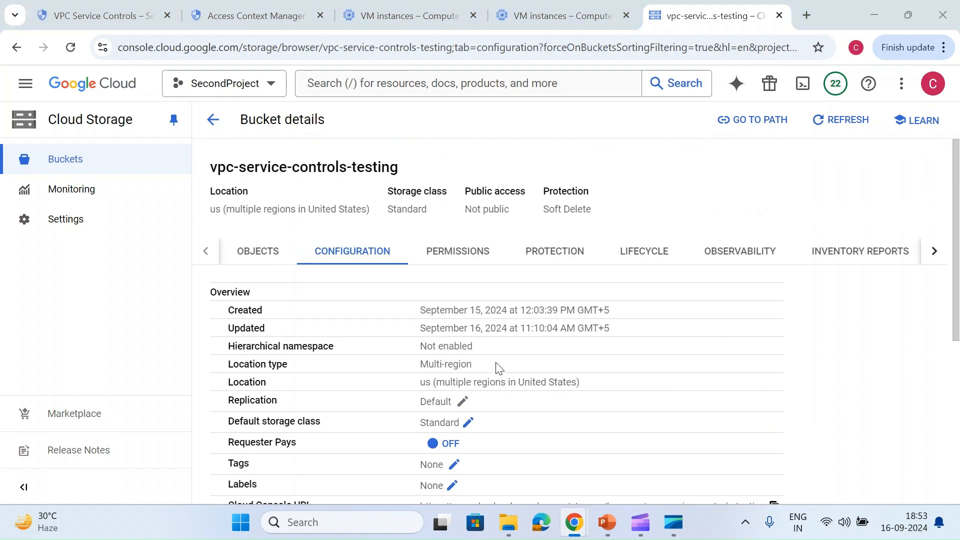
key(alt+Tab)
key(ctrl+v)
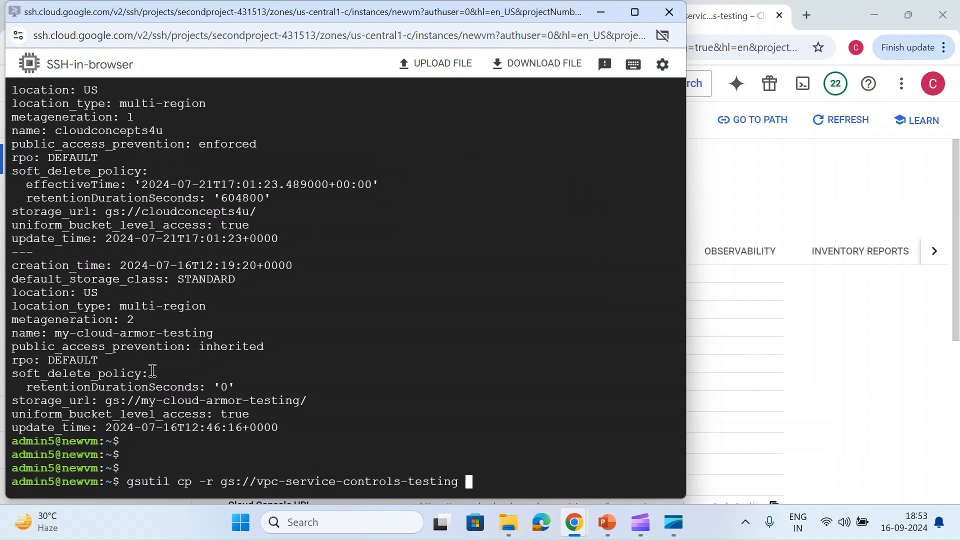
Add gs://my-cloud-armor-testing/ from the listing output as the copy destination and run the gsutil cp -r command.
double_click(144, 402)
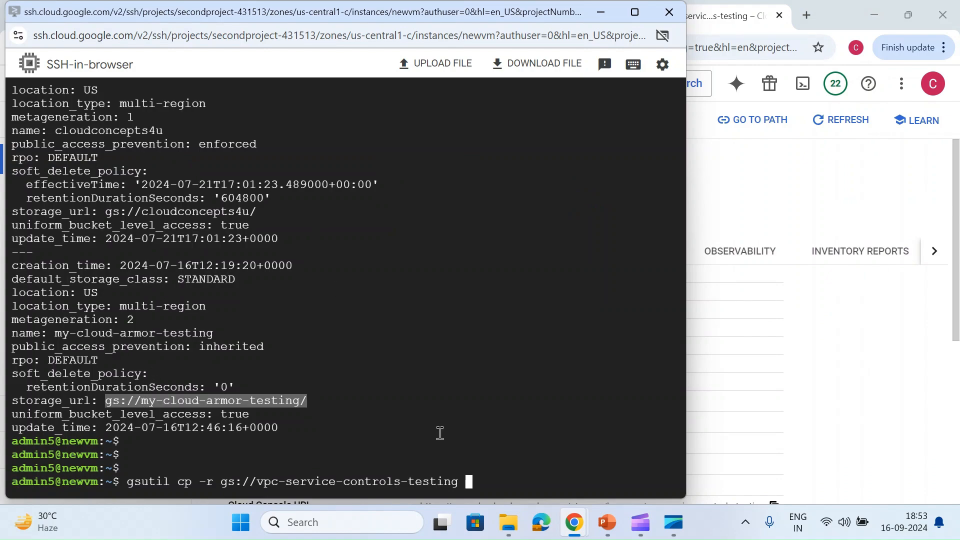
key(ctrl+v)
key(Return)
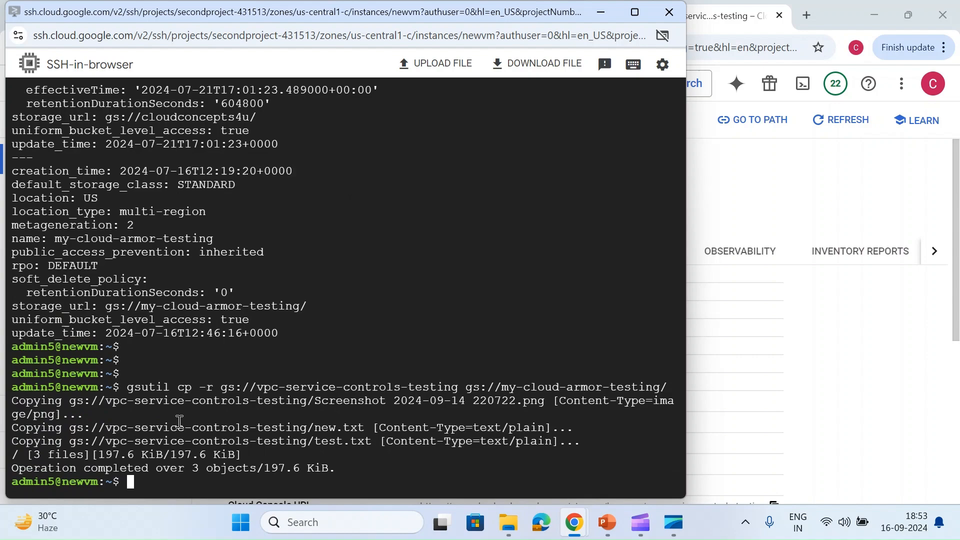
Open the second-project perimeter's enforced configuration in VPC Service Controls and review its access levels and ingress policy.
click(778, 207)
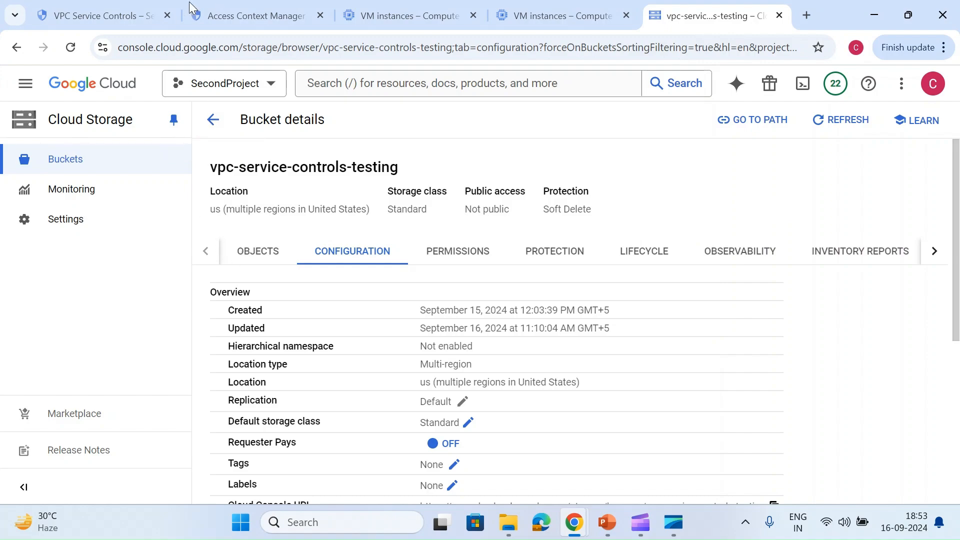
key(ctrl+1)
click(237, 373)
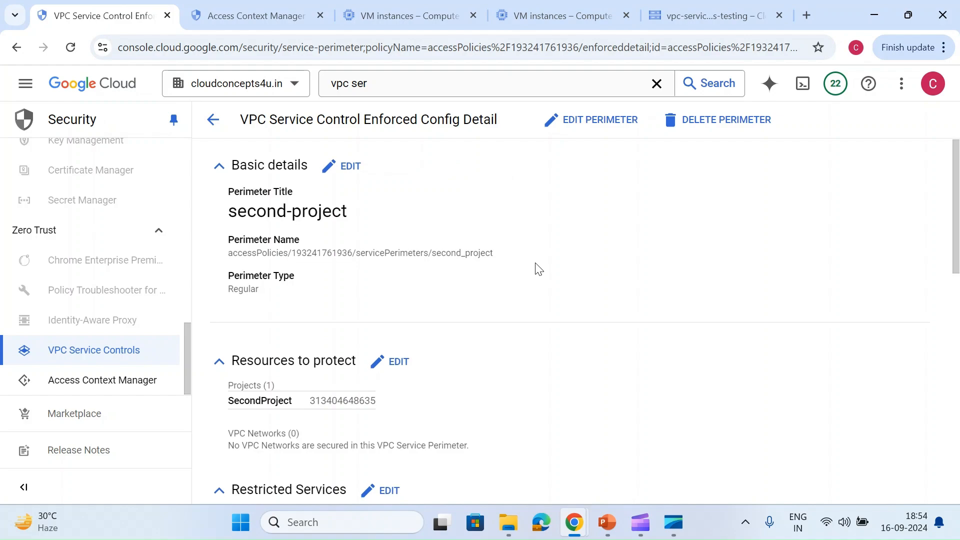
scroll(536, 268, down, 9)
scroll(395, 351, down, 1)
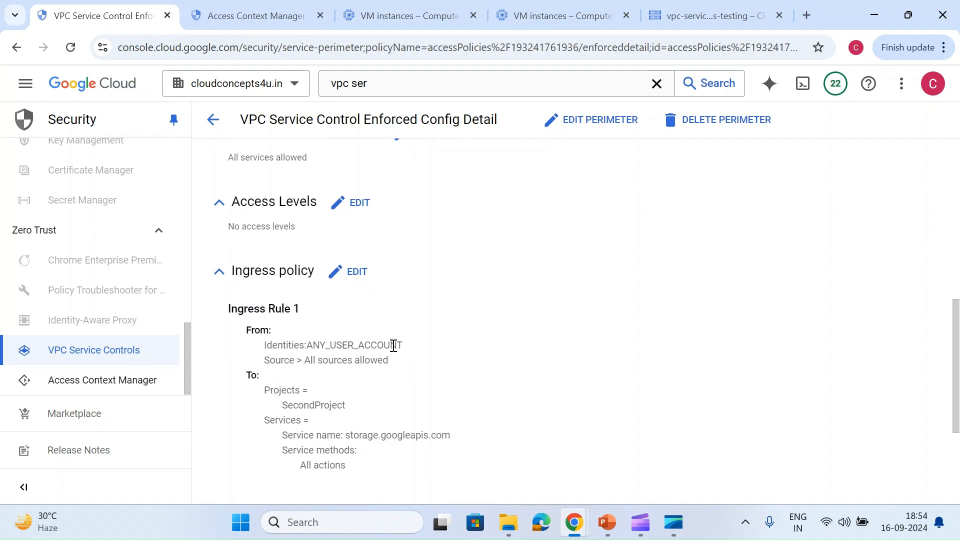
scroll(380, 333, down, 4)
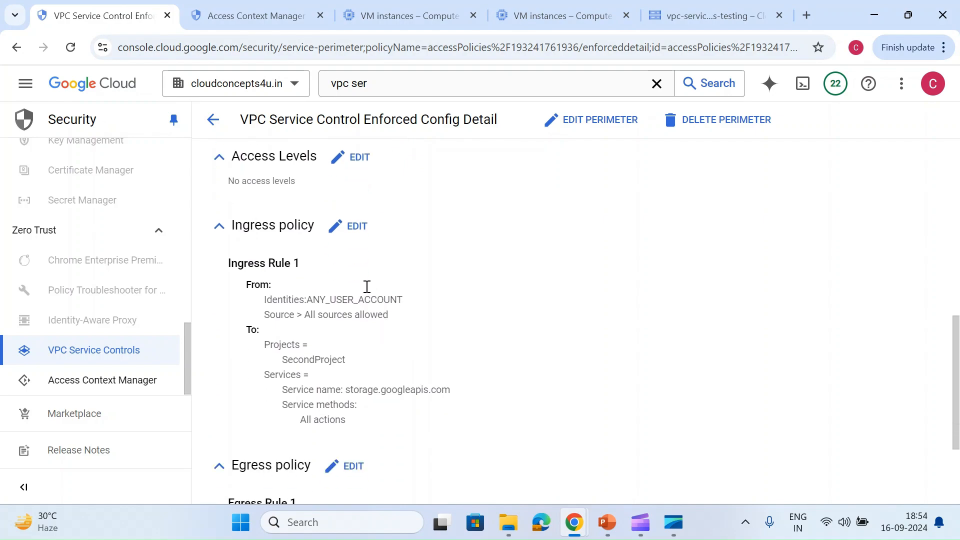
Edit the perimeter's egress Rule 1 to use TO attributes of external resources, and open the form for adding an external resource.
click(617, 120)
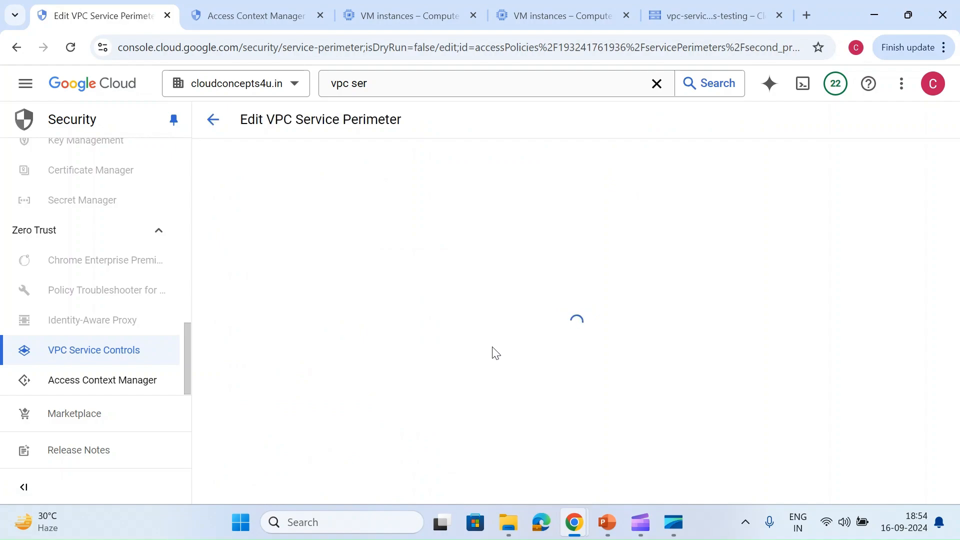
click(246, 341)
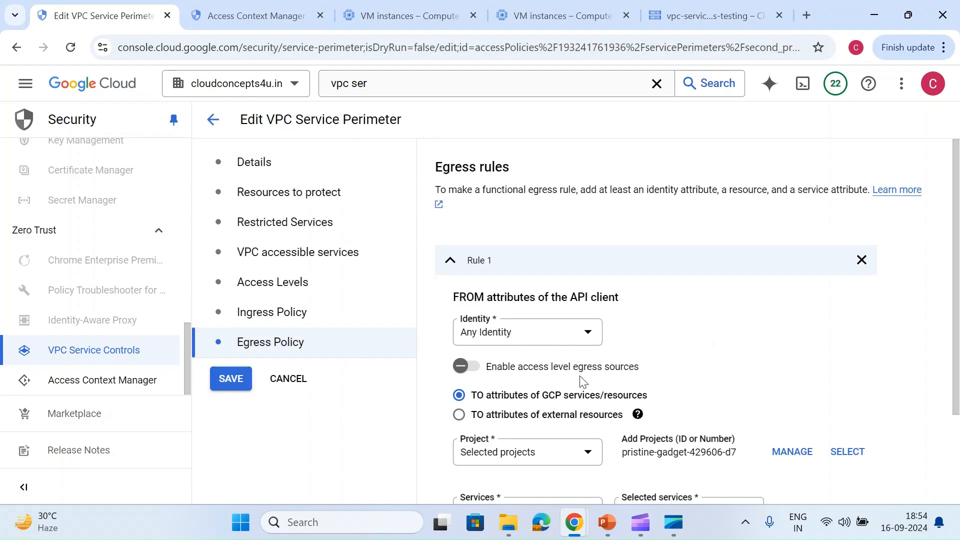
scroll(583, 383, down, 2)
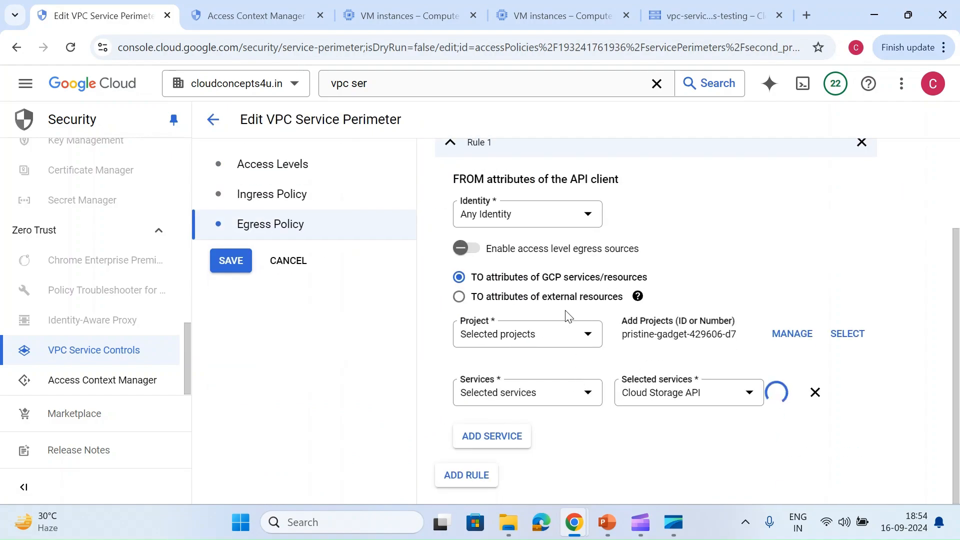
click(513, 300)
click(638, 300)
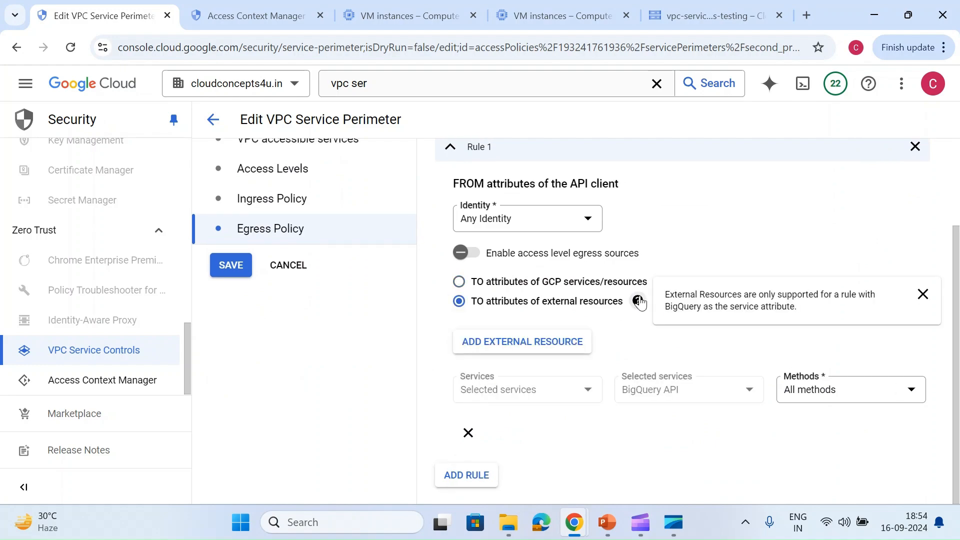
click(578, 350)
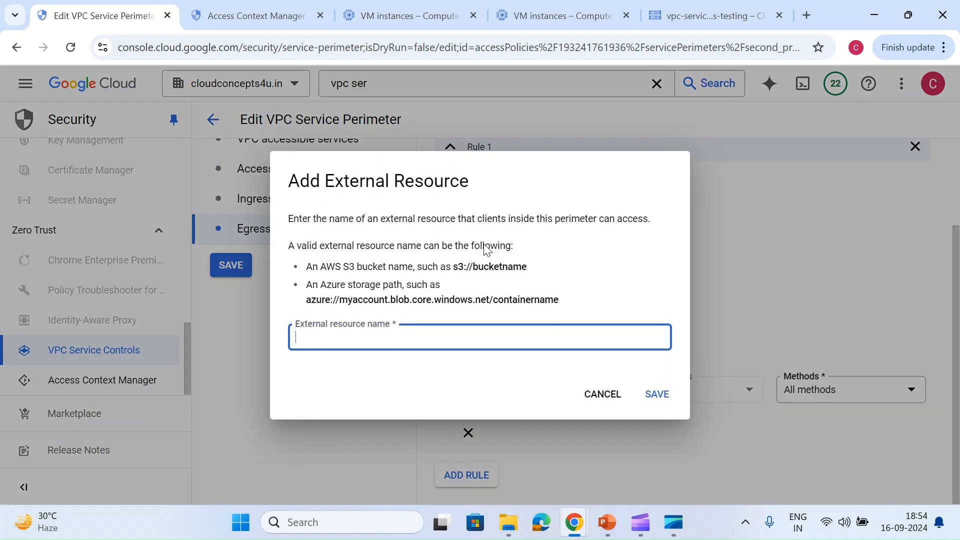